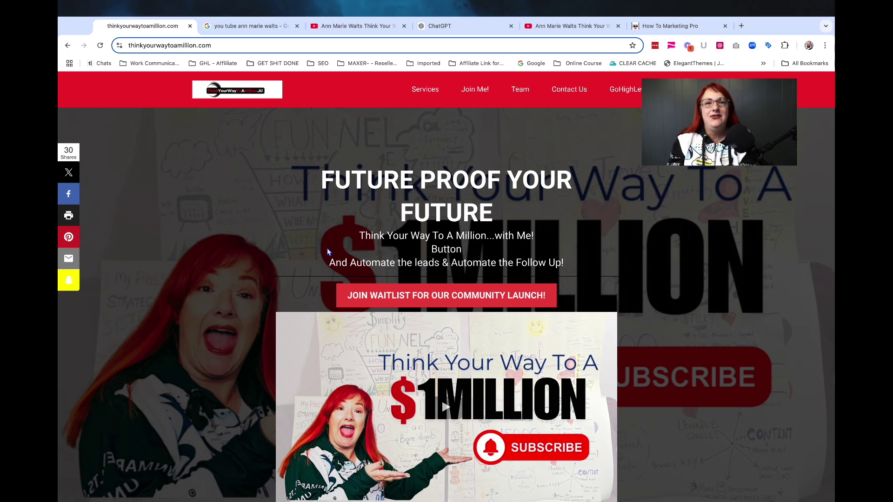
# - Look through the open Google results for the creator's YouTube presence, covering channels, videos and images down to the page's end
pyautogui.scroll(-3, 446, 407)
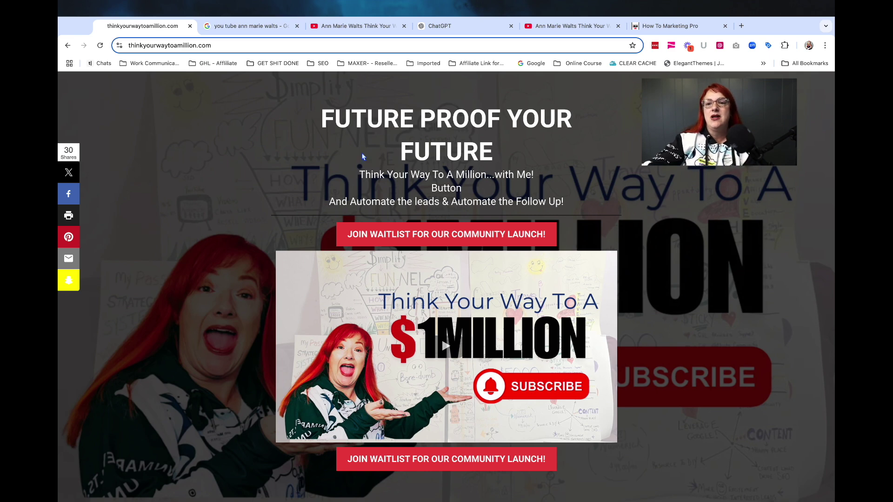
pyautogui.click(238, 29)
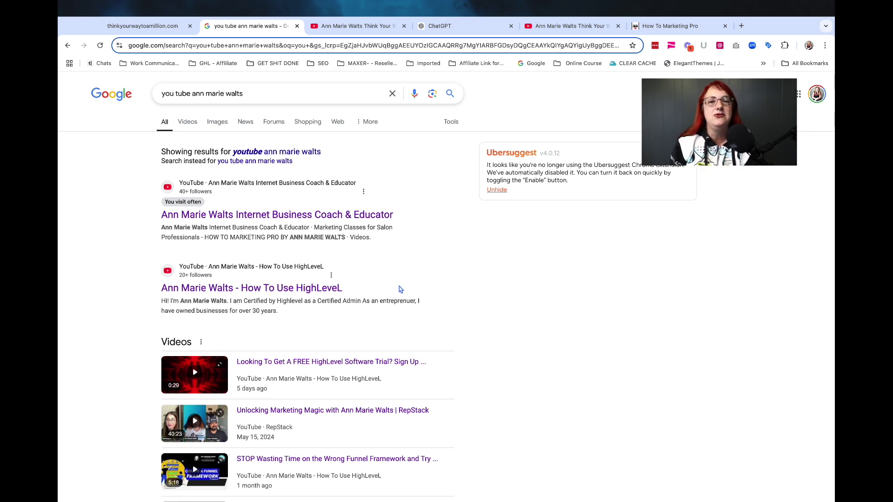
pyautogui.scroll(-3, 407, 362)
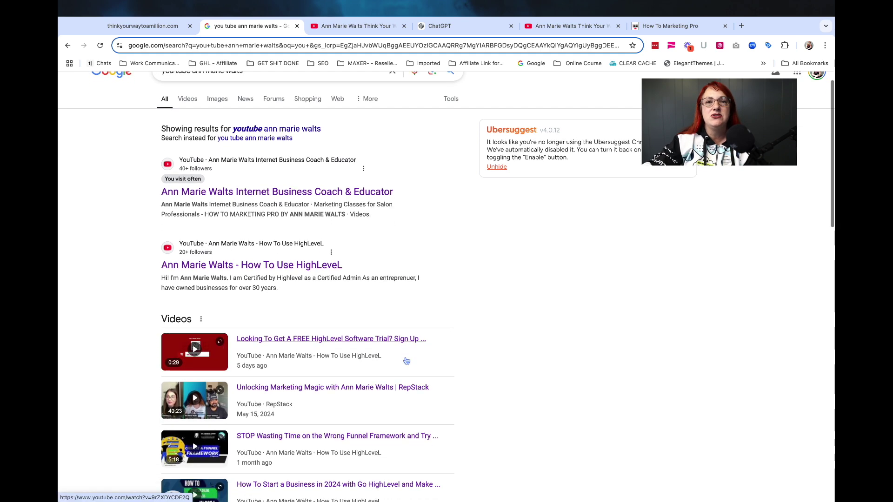
pyautogui.scroll(-6, 407, 361)
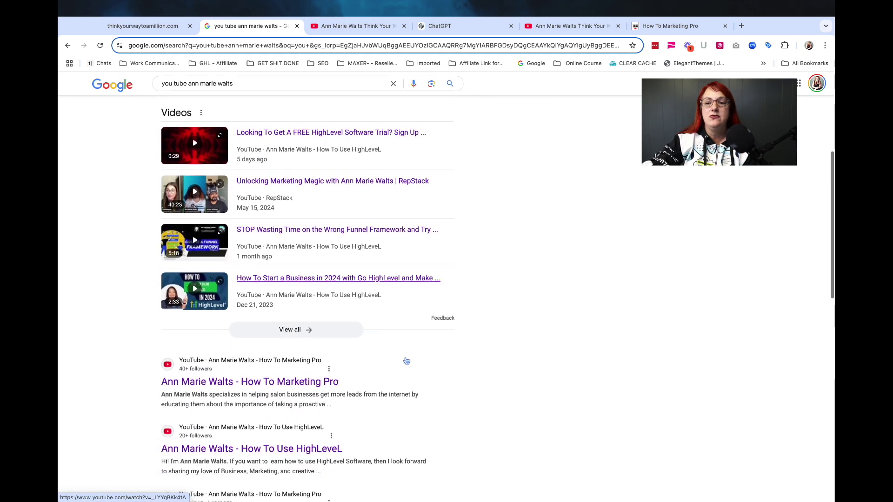
pyautogui.scroll(-3, 406, 361)
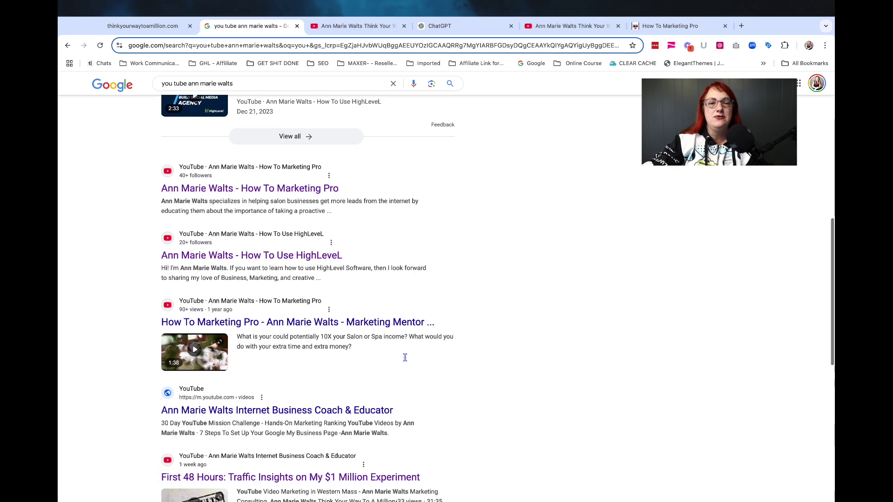
pyautogui.scroll(12, 405, 357)
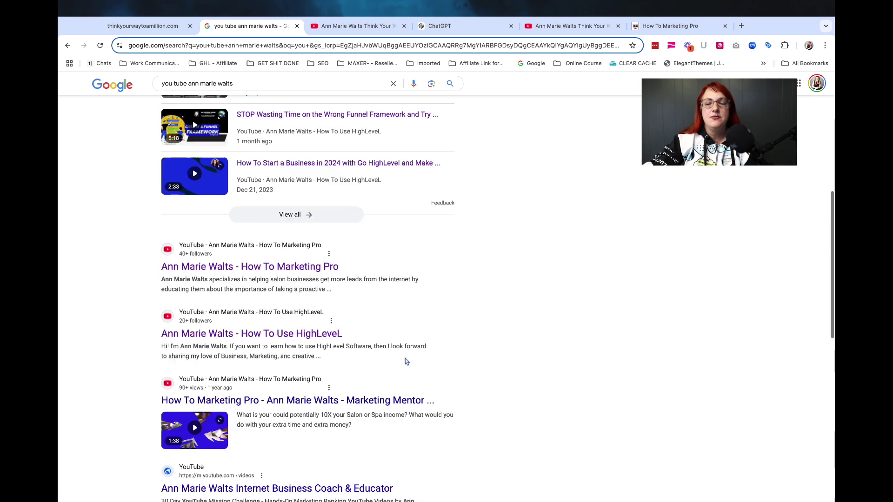
pyautogui.scroll(1, 406, 361)
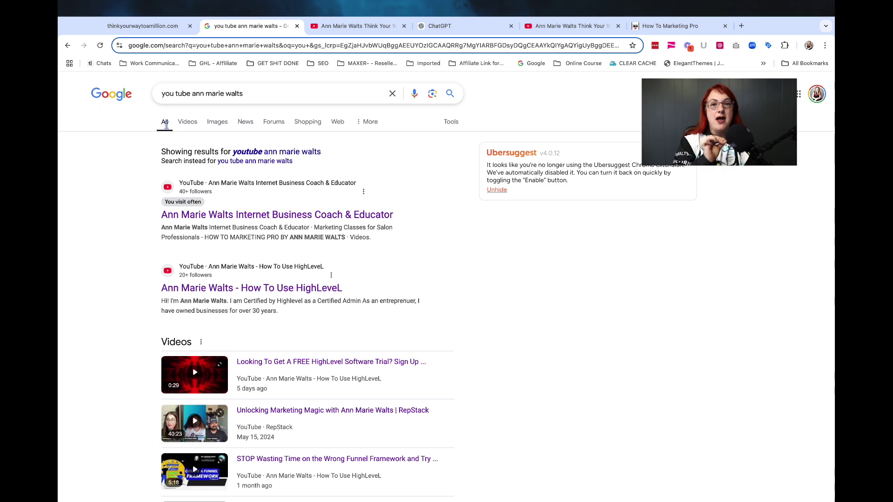
pyautogui.scroll(-1, 166, 124)
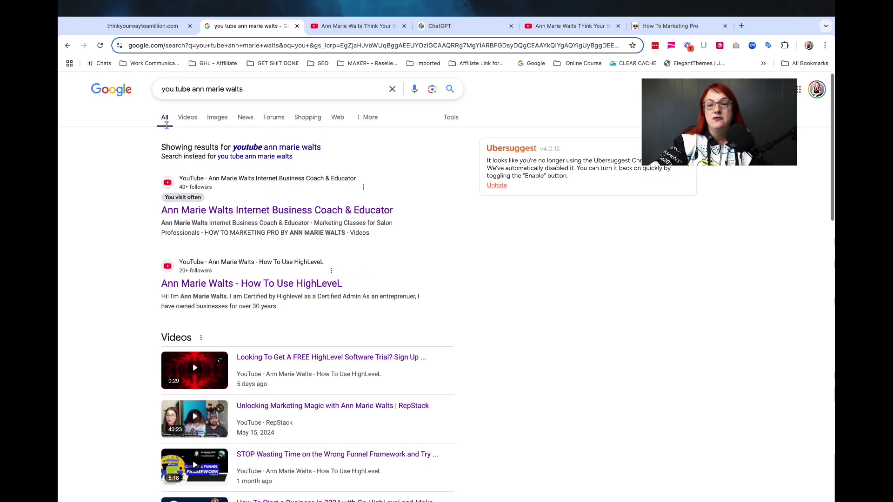
pyautogui.scroll(1, 166, 125)
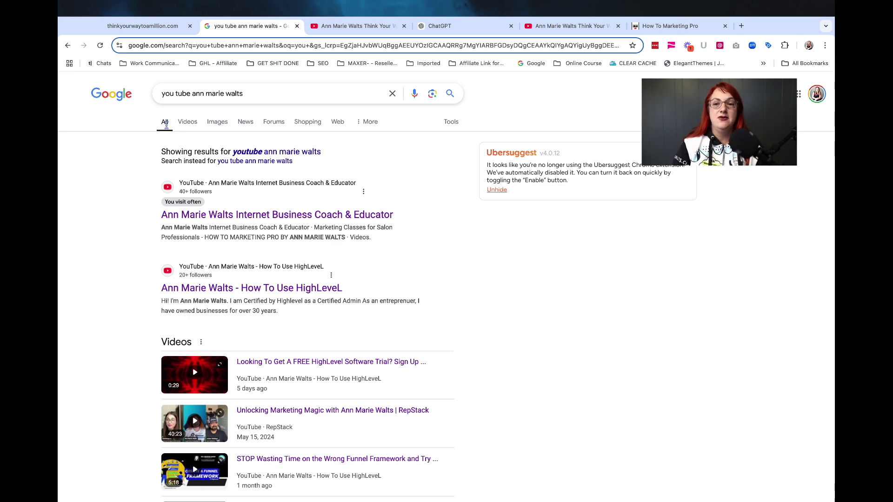
pyautogui.scroll(-5, 270, 300)
pyautogui.scroll(-10, 281, 299)
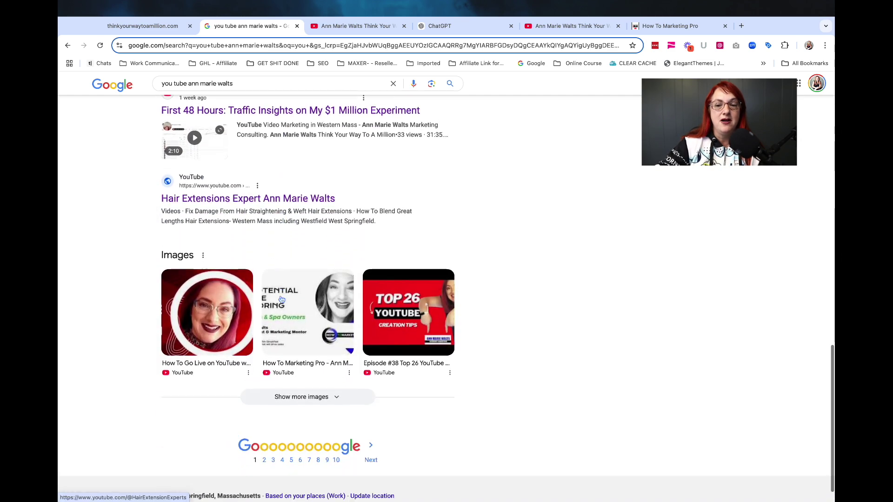
pyautogui.scroll(7, 281, 299)
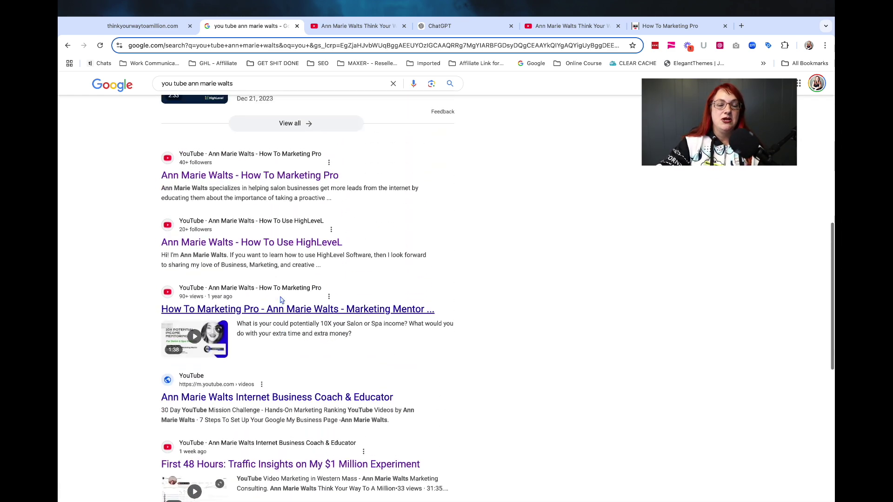
pyautogui.scroll(10, 281, 299)
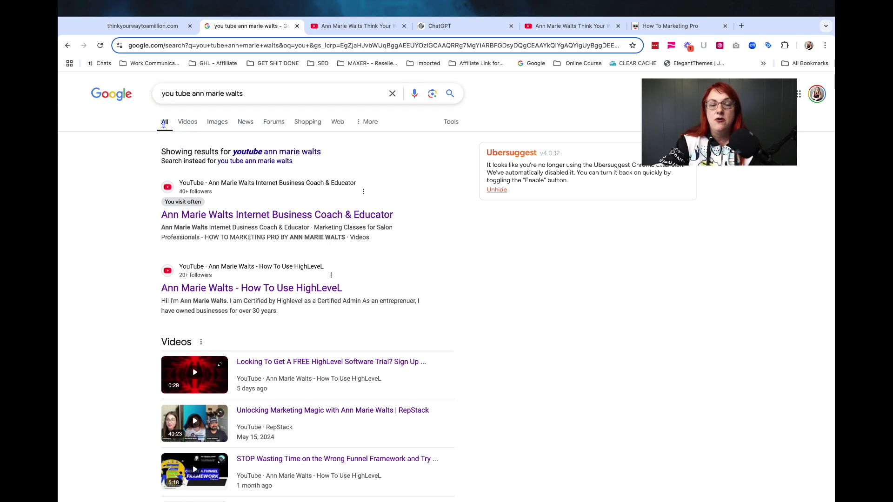
# - View the same search as Videos, Images, News, Forums and Shopping results in turn
pyautogui.click(189, 120)
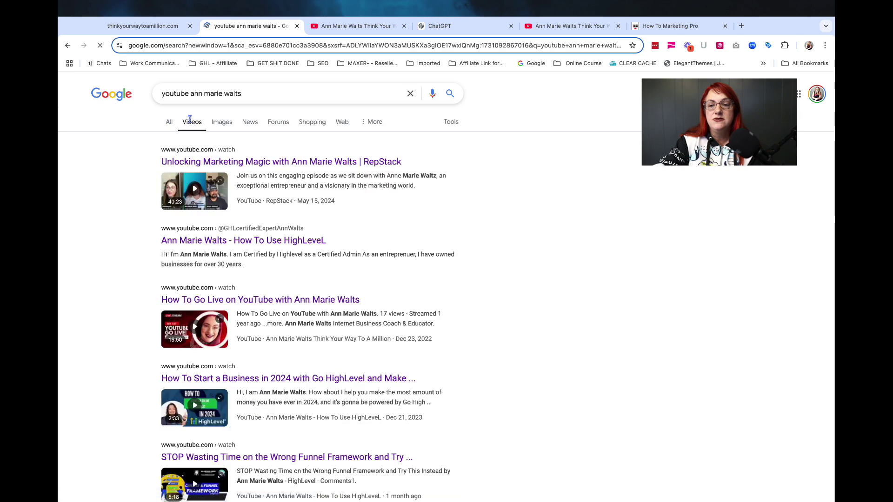
pyautogui.click(227, 125)
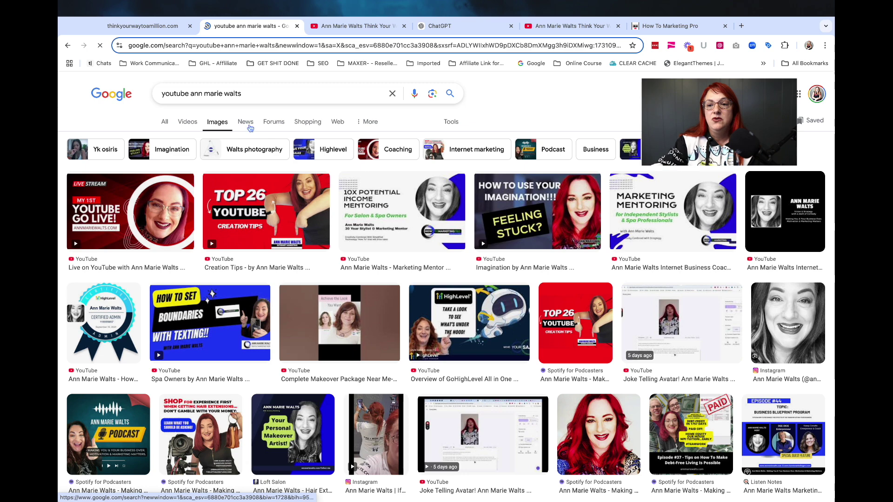
pyautogui.click(246, 123)
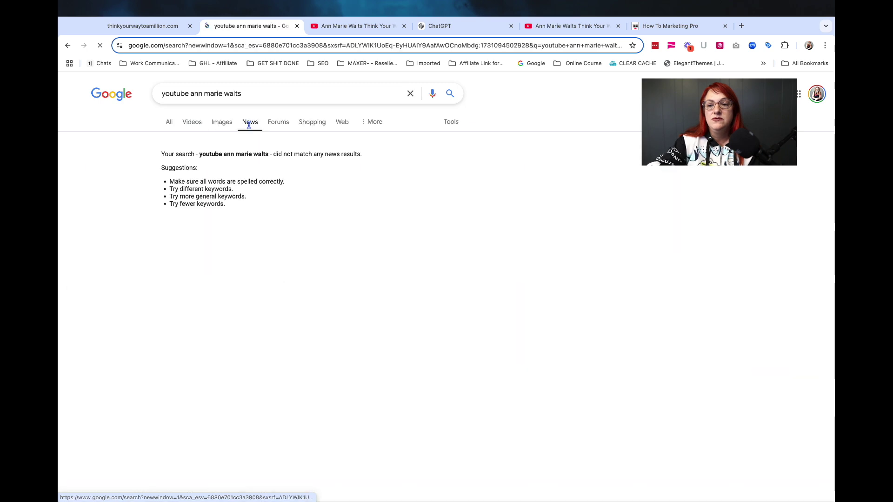
pyautogui.click(287, 126)
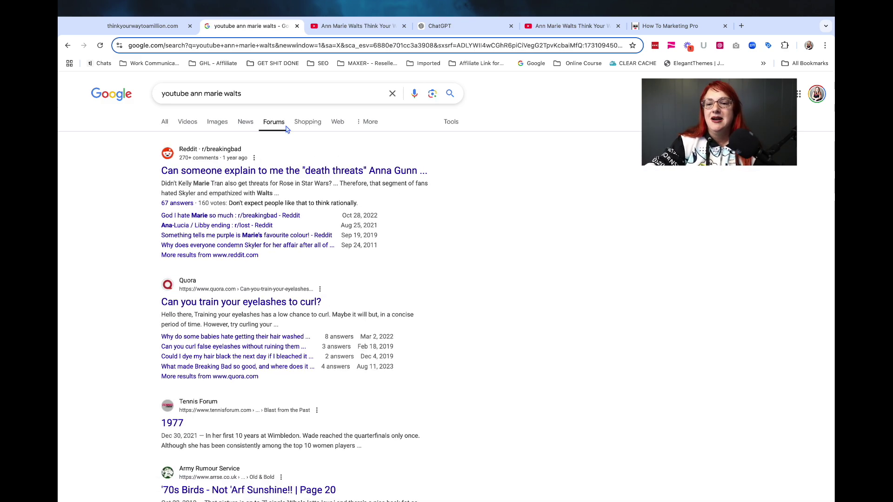
pyautogui.click(318, 125)
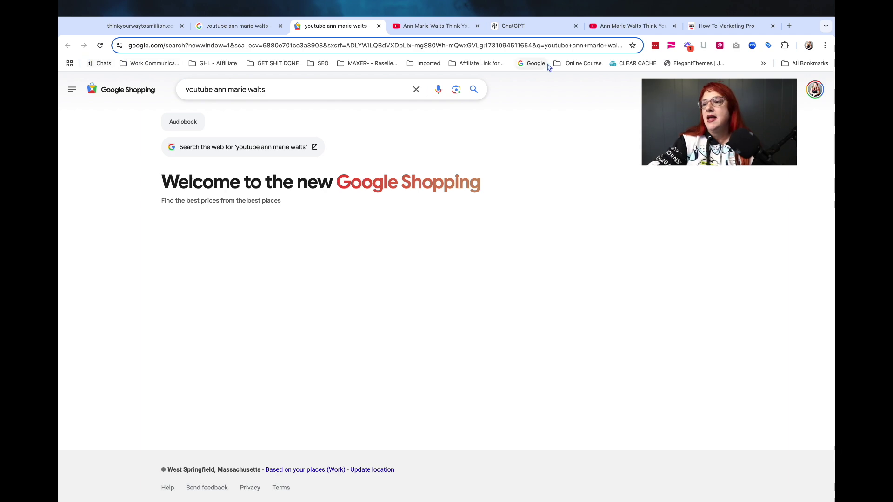
# - Replace the How To Marketing Pro workflow page with a Google search for the creator's full name plus "youtube"
pyautogui.click(715, 28)
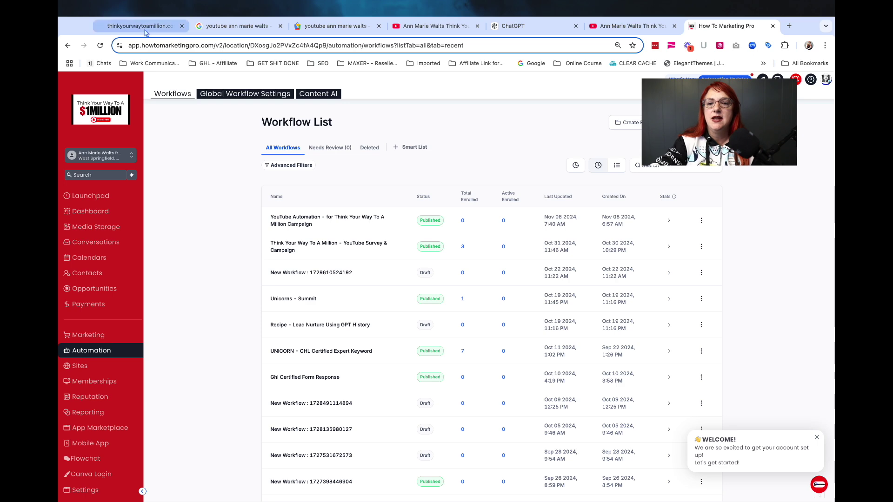
pyautogui.click(168, 45)
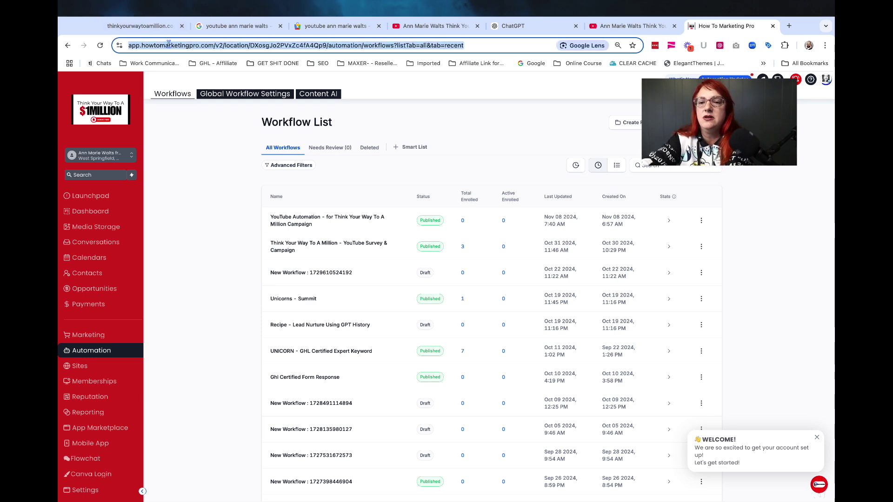
pyautogui.write('b')
pyautogui.press('BackSpace')
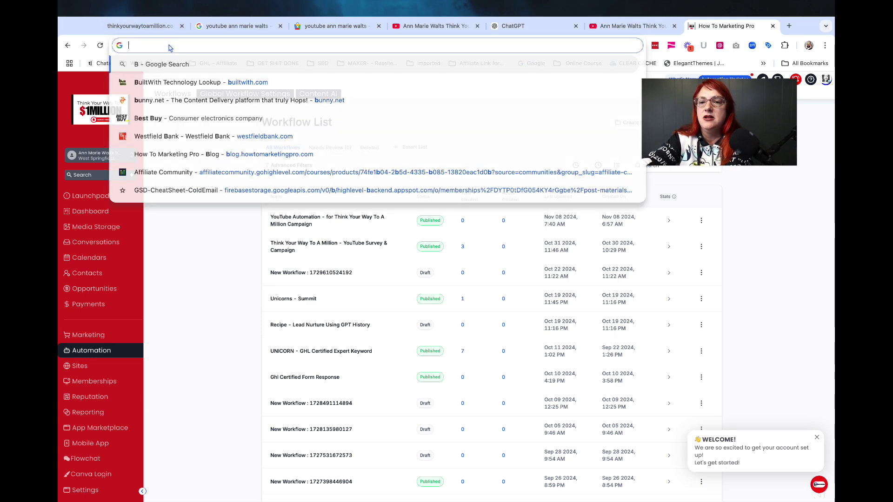
pyautogui.write('ANN MARIEW')
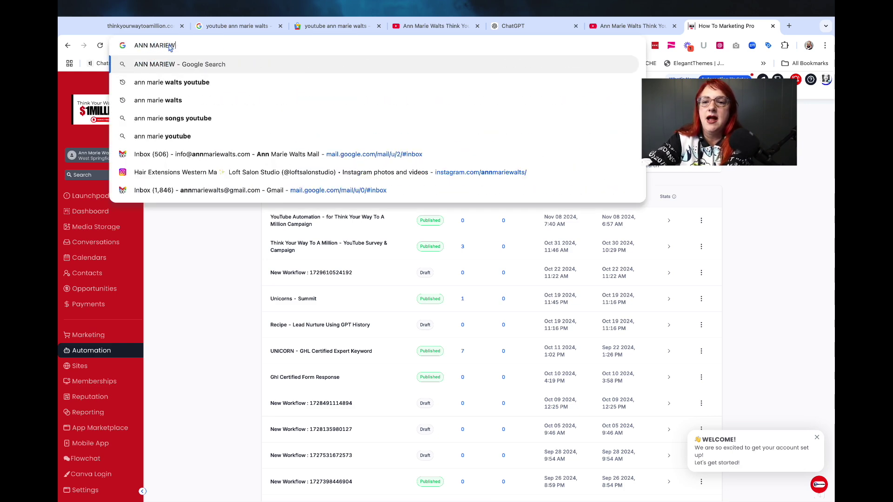
pyautogui.press('BackSpace')
pyautogui.write('WAL')
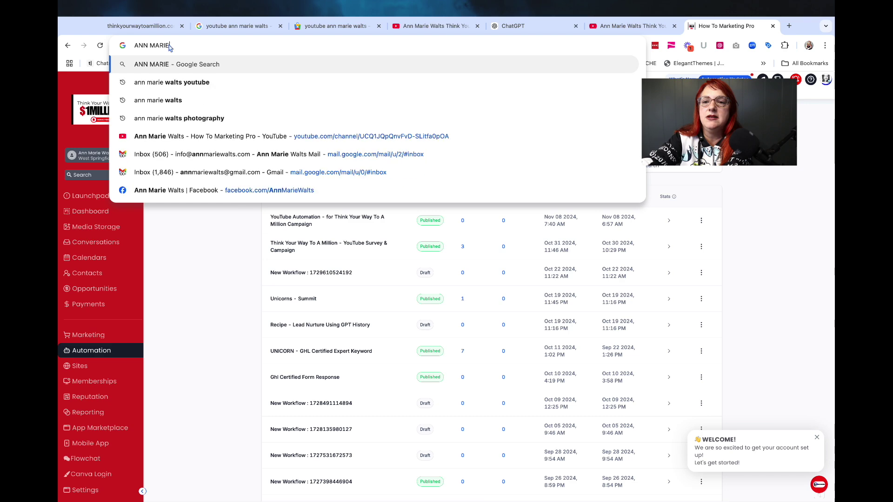
pyautogui.write('TS')
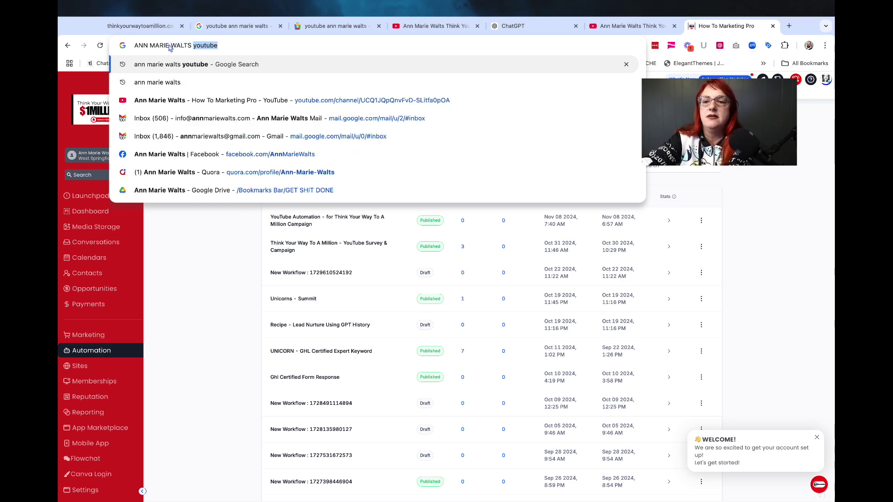
pyautogui.press('Return')
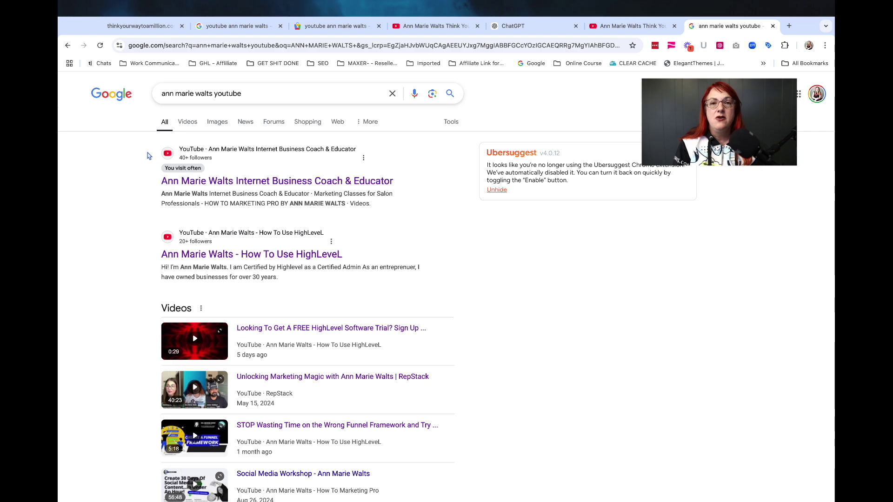
# - Review the channel and video results of the new search, and bring up the open Think Your Way To A Million YouTube channel
pyautogui.scroll(-2, 241, 342)
pyautogui.scroll(-15, 241, 342)
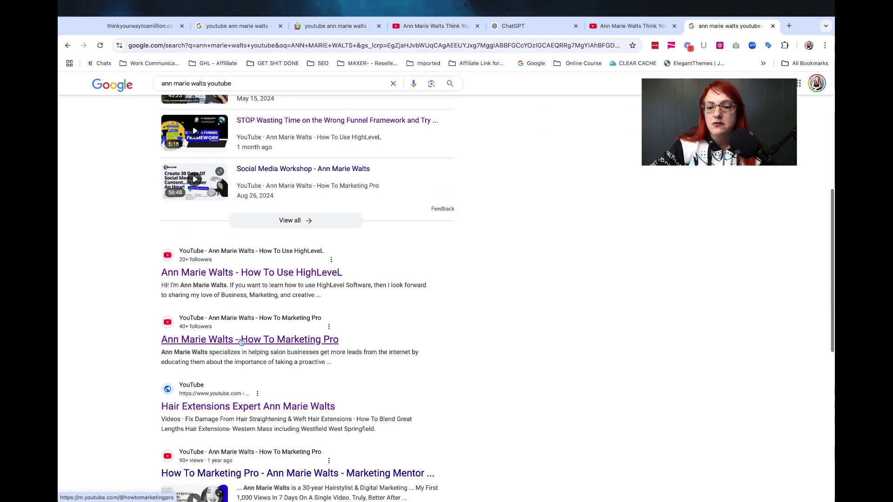
pyautogui.scroll(8, 241, 342)
pyautogui.scroll(7, 247, 322)
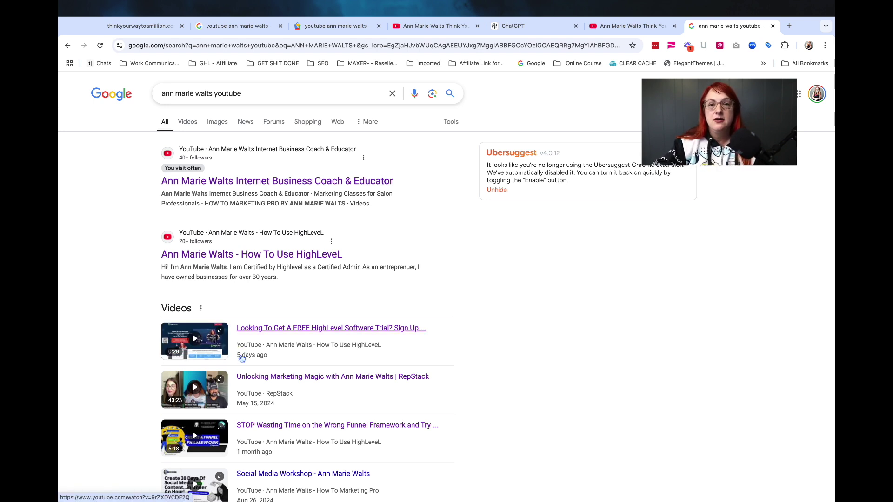
pyautogui.scroll(-1, 244, 380)
pyautogui.scroll(-3, 244, 380)
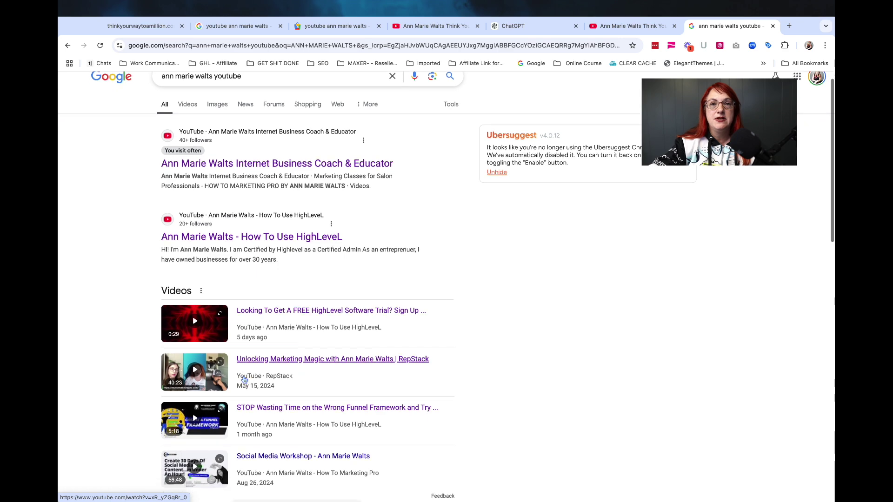
pyautogui.scroll(3, 244, 380)
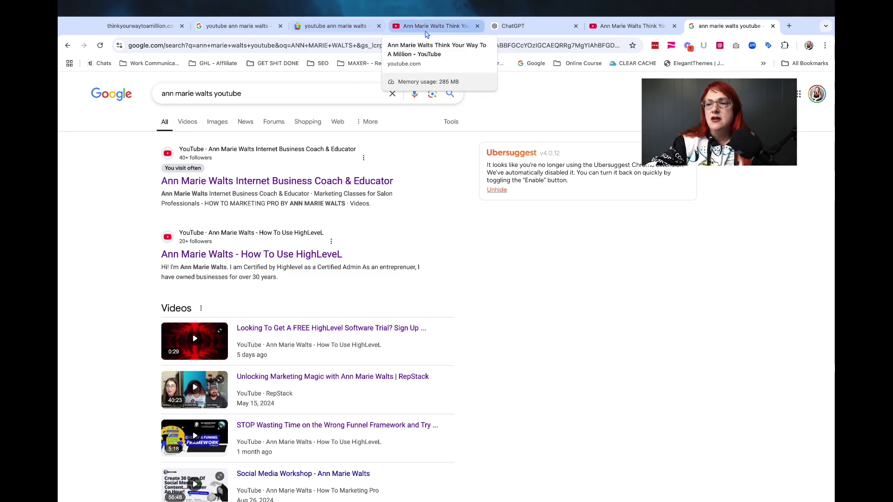
pyautogui.click(428, 27)
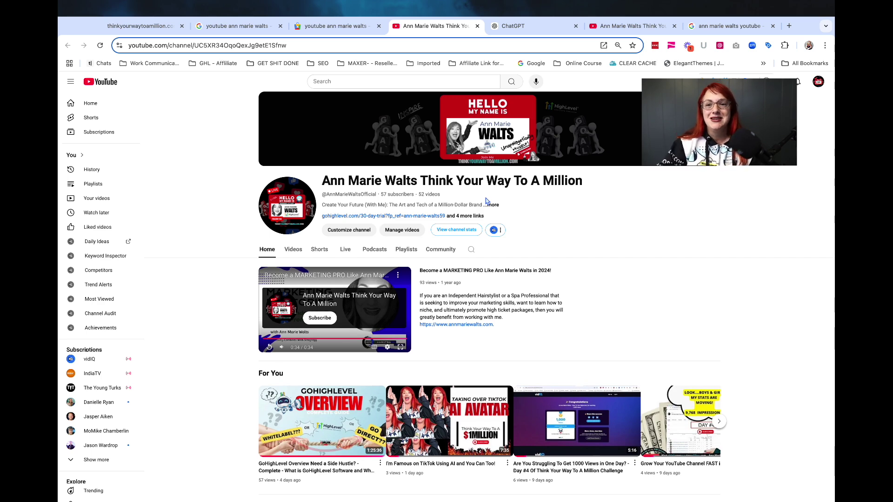
# - Return to thinkyourwaytoamillion.com and read down to the community waitlist and HighLevel free trial sections
pyautogui.click(137, 36)
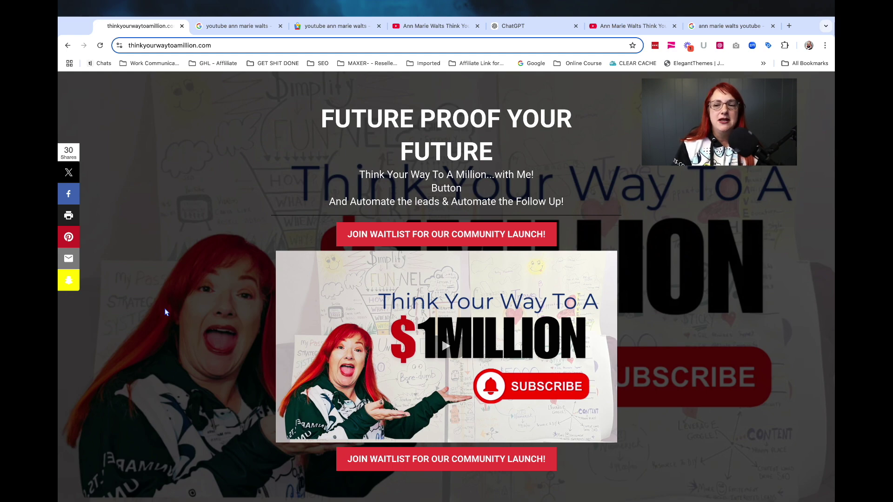
pyautogui.scroll(-10, 167, 312)
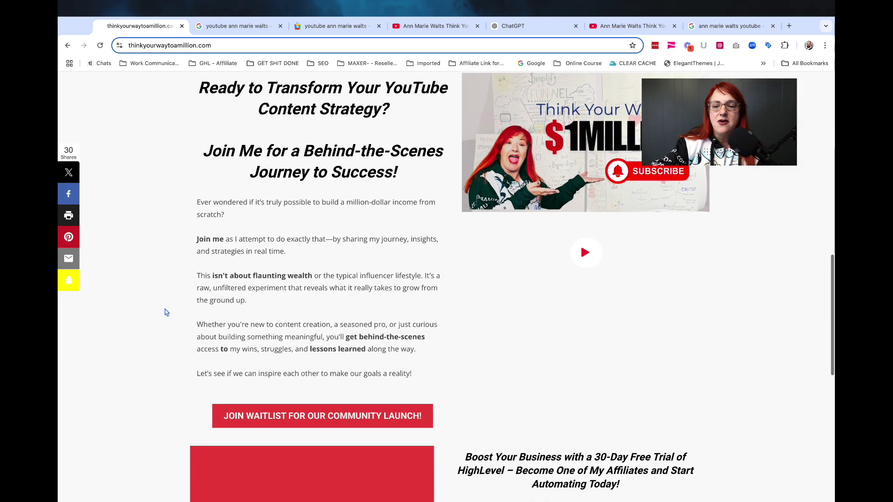
pyautogui.scroll(-3, 167, 312)
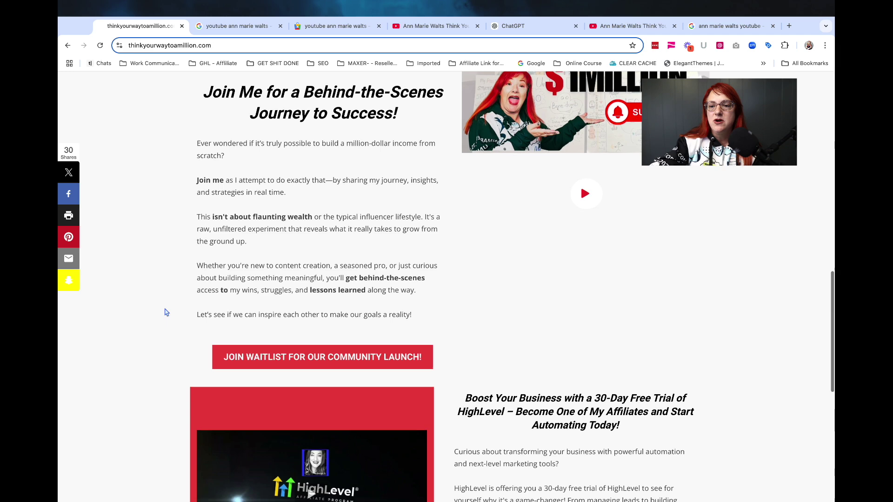
pyautogui.scroll(-1, 167, 312)
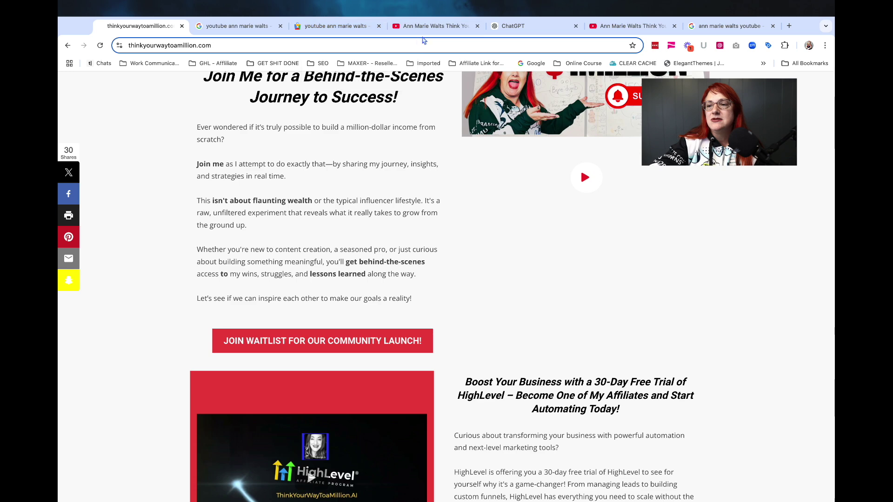
# - Go back to the Think Your Way To A Million YouTube channel and look over its home page videos
pyautogui.click(430, 29)
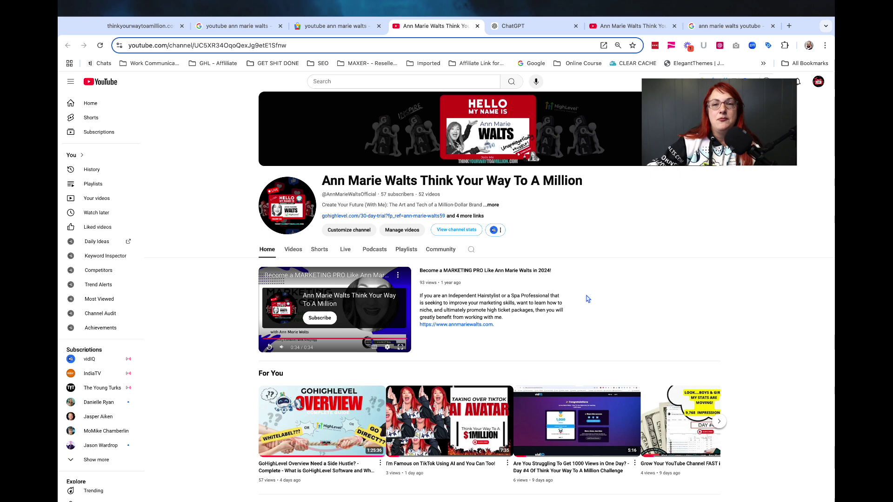
pyautogui.scroll(-2, 587, 298)
pyautogui.scroll(1, 587, 298)
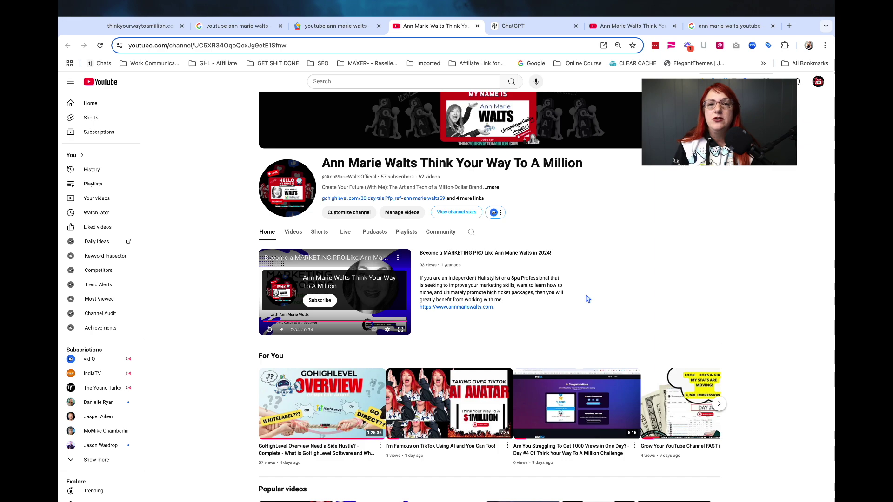
# - Look through the For You, Popular videos and Videos rows on the channel home page, returning to its header
pyautogui.scroll(-3, 587, 299)
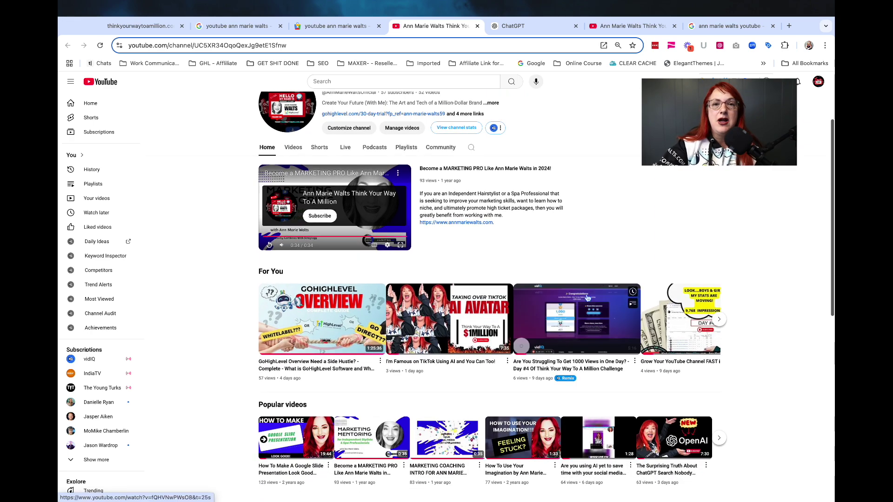
pyautogui.scroll(-2, 588, 299)
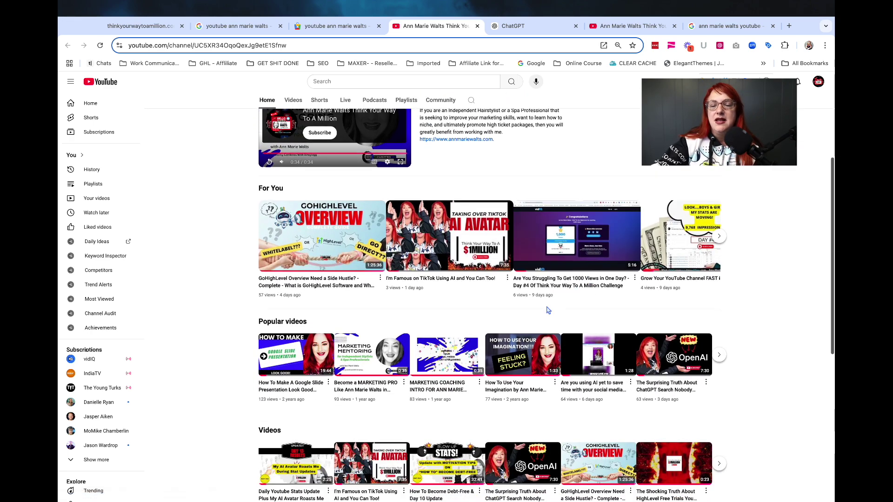
pyautogui.scroll(5, 548, 310)
pyautogui.scroll(1, 547, 310)
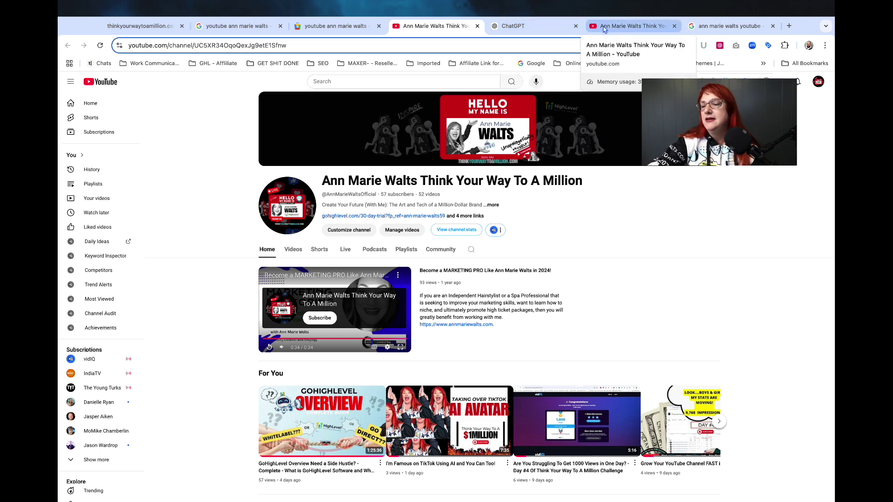
# - Go to YouTube Studio for this channel and bring up its channel analytics overview
pyautogui.click(816, 85)
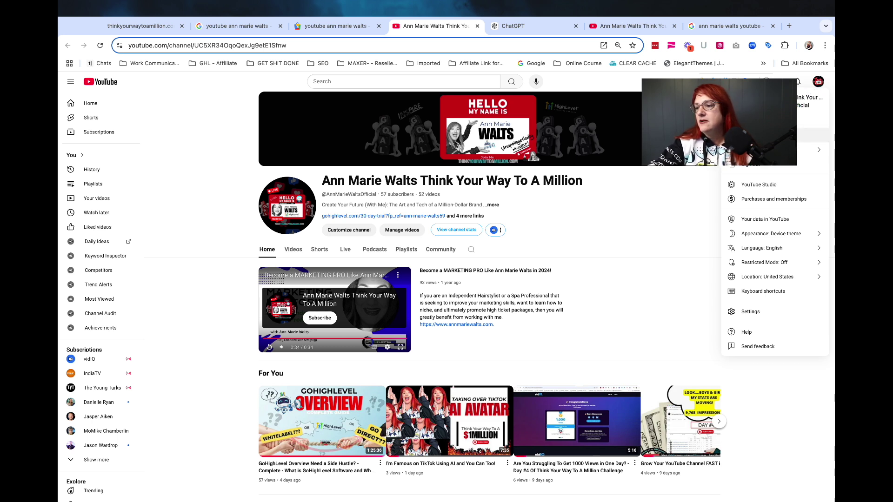
pyautogui.click(765, 188)
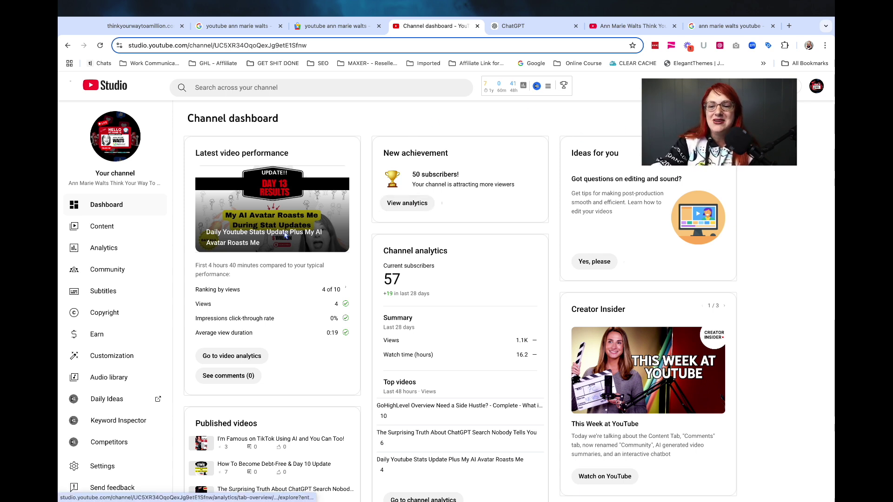
pyautogui.click(112, 257)
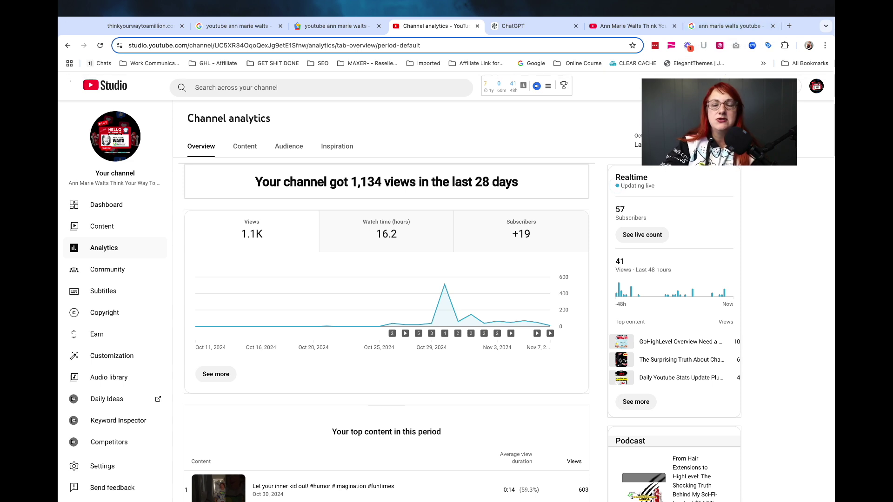
pyautogui.moveTo(528, 314)
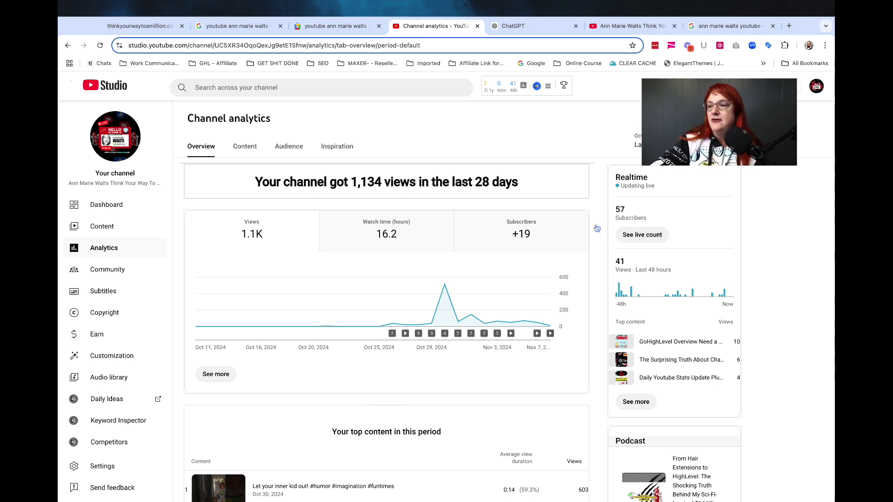
# - Set the analytics period to Lifetime and inspect the published-video markers along the views graph
pyautogui.click(660, 140)
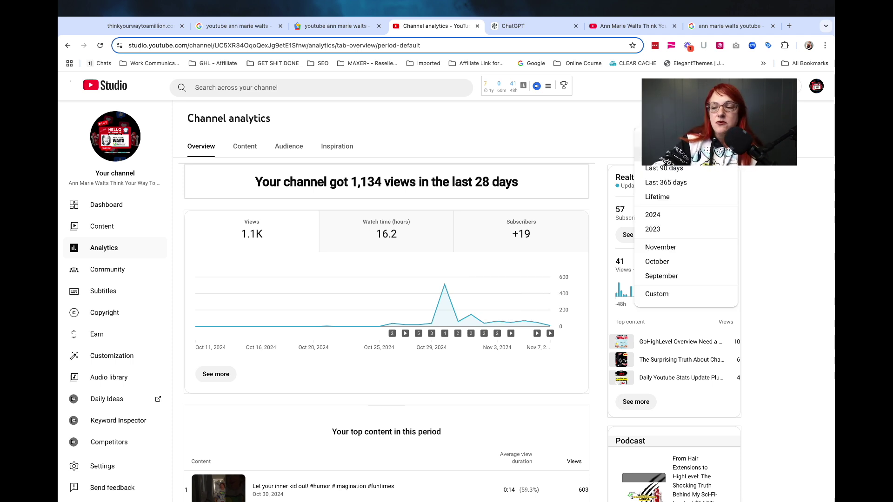
pyautogui.click(661, 199)
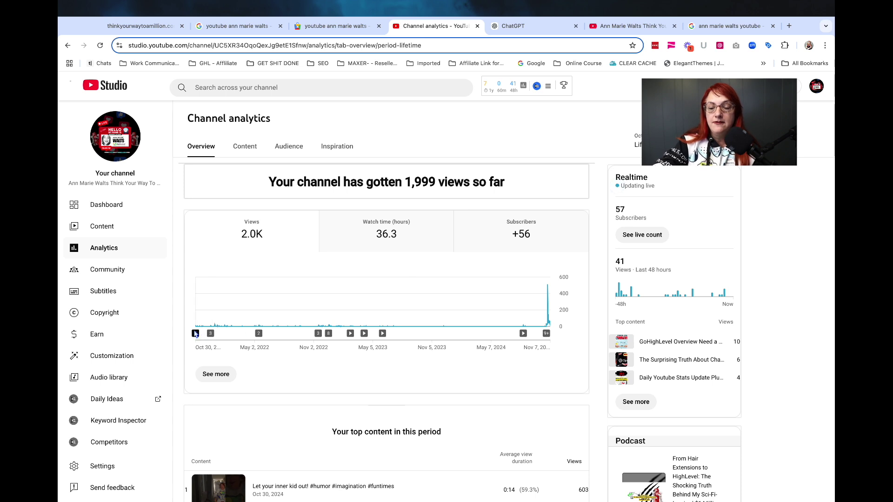
pyautogui.moveTo(195, 328)
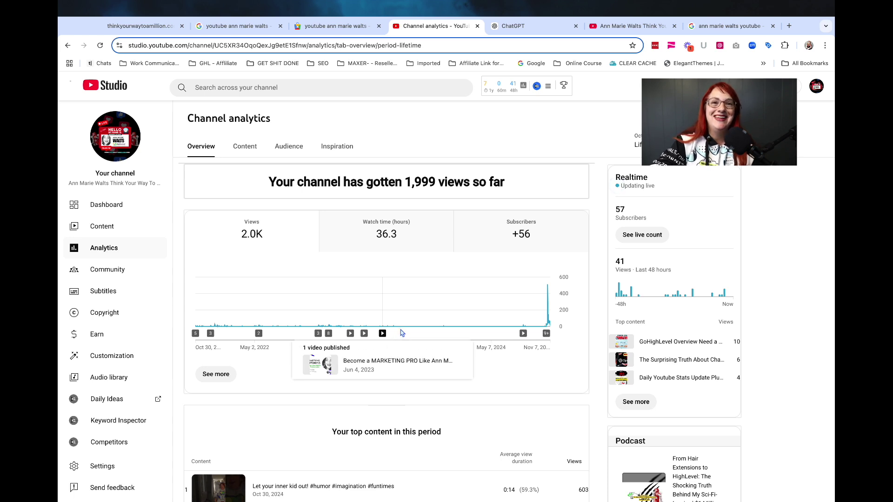
pyautogui.moveTo(549, 327)
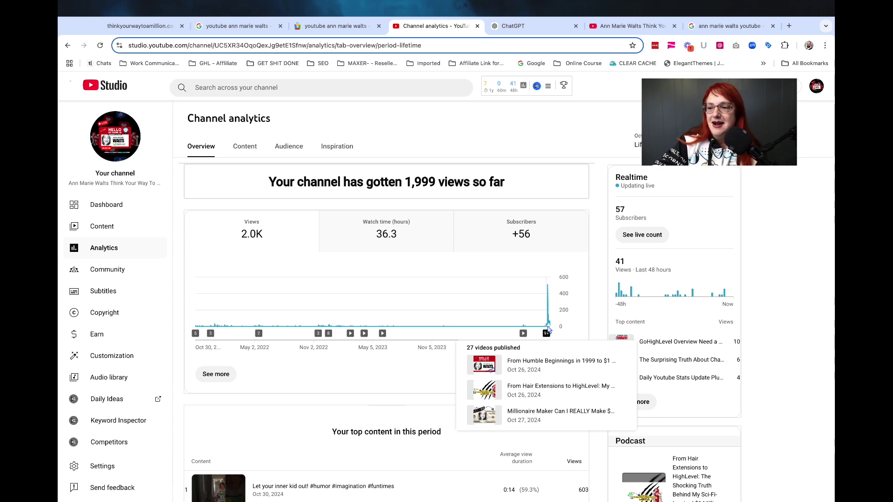
# - Apply a custom analytics period that starts on Oct 26, 2024
pyautogui.click(651, 142)
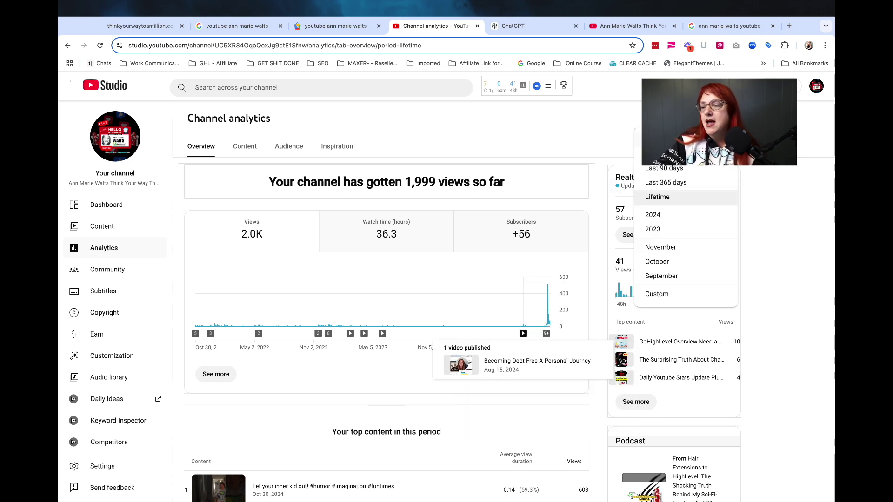
pyautogui.click(649, 294)
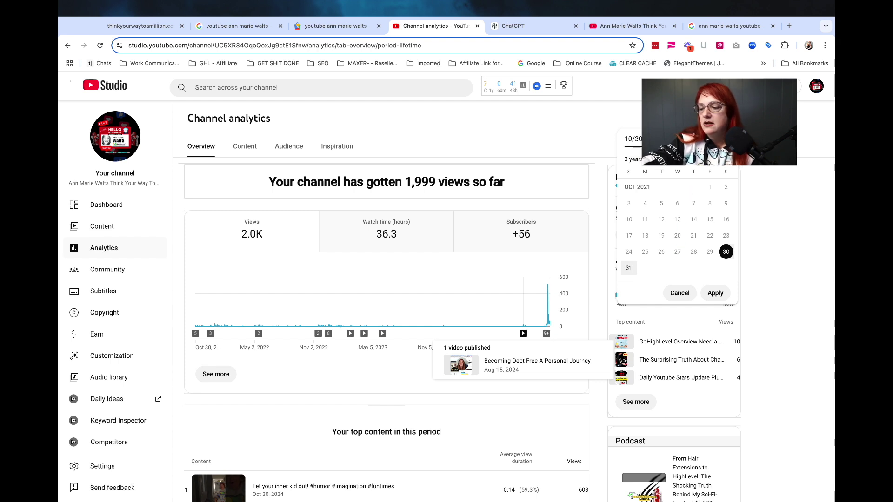
pyautogui.press('BackSpace')
pyautogui.write('4')
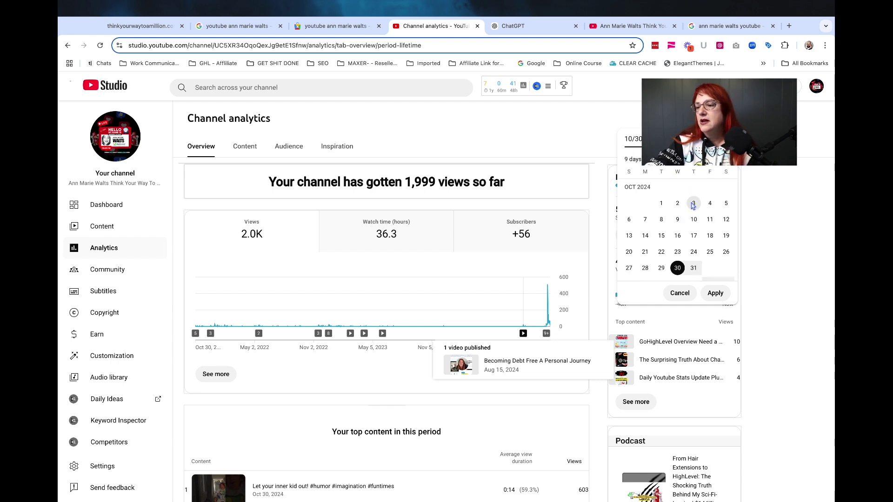
pyautogui.click(725, 253)
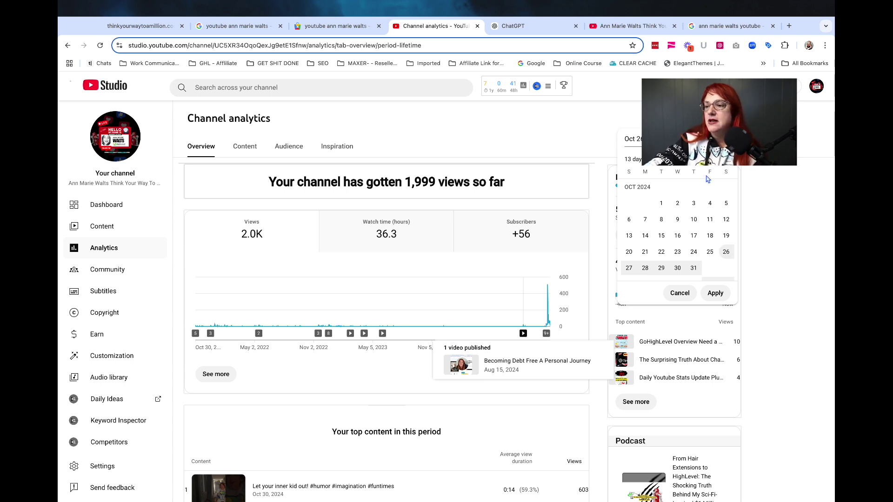
pyautogui.click(709, 293)
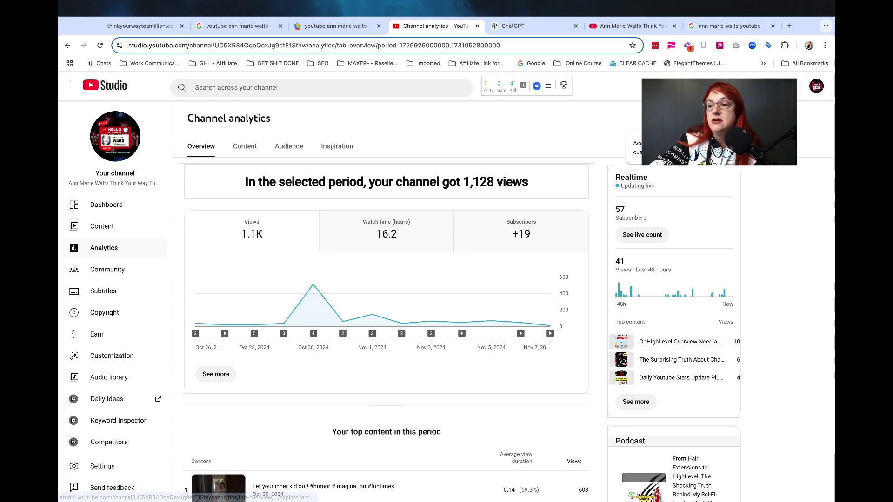
# - Bring up the detailed per-video analytics report for the selected period and rank the videos by impressions
pyautogui.click(709, 118)
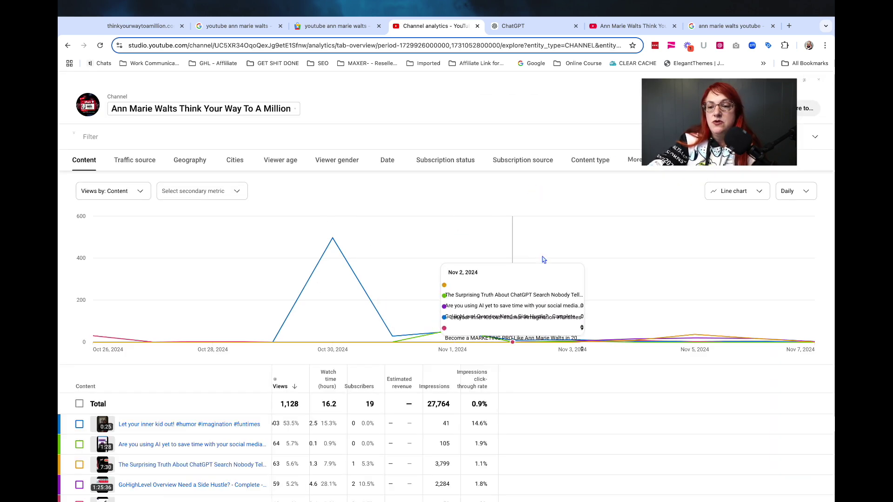
pyautogui.scroll(-3, 599, 385)
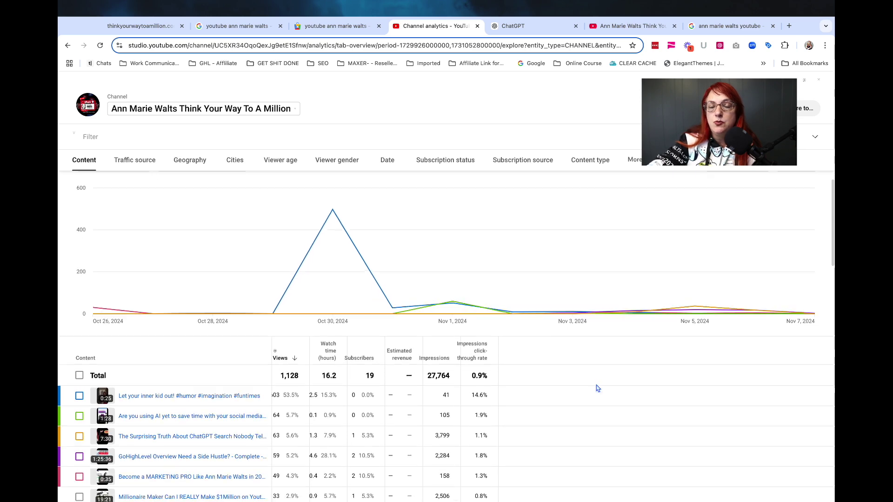
pyautogui.scroll(-2, 597, 388)
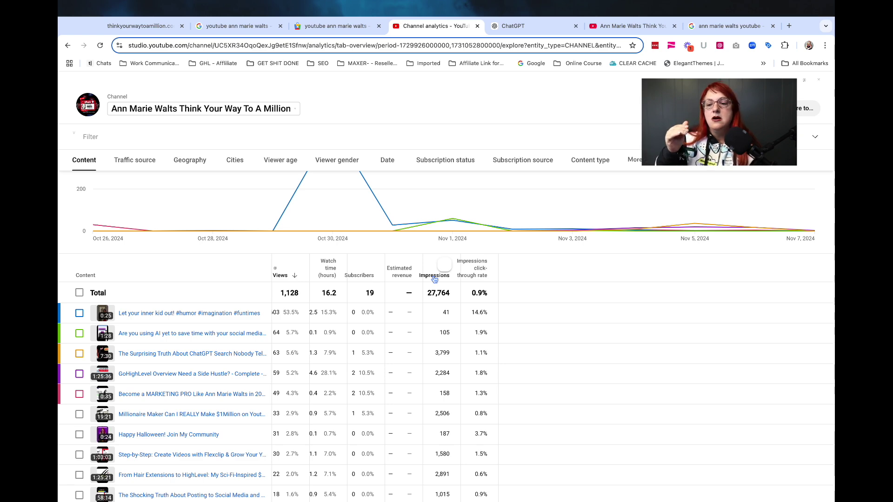
pyautogui.click(435, 278)
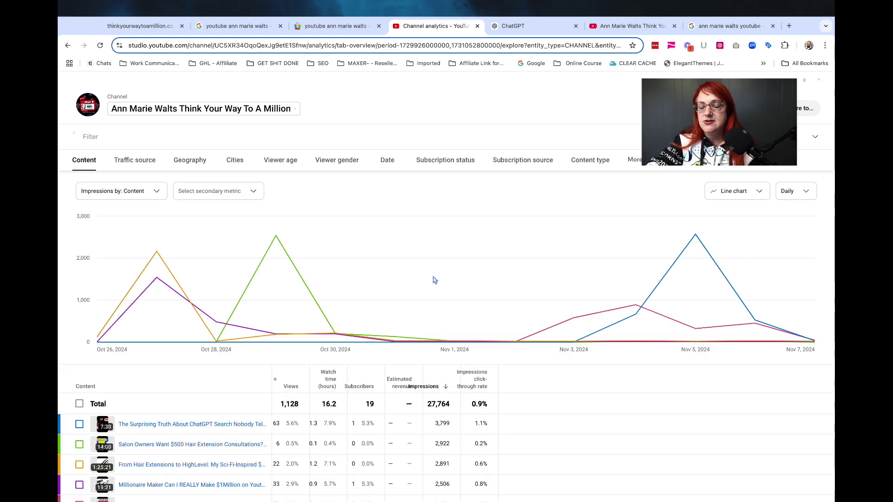
# - Read down the impressions ranking and preview the thumbnails of the highest-ranked videos
pyautogui.scroll(-2, 444, 296)
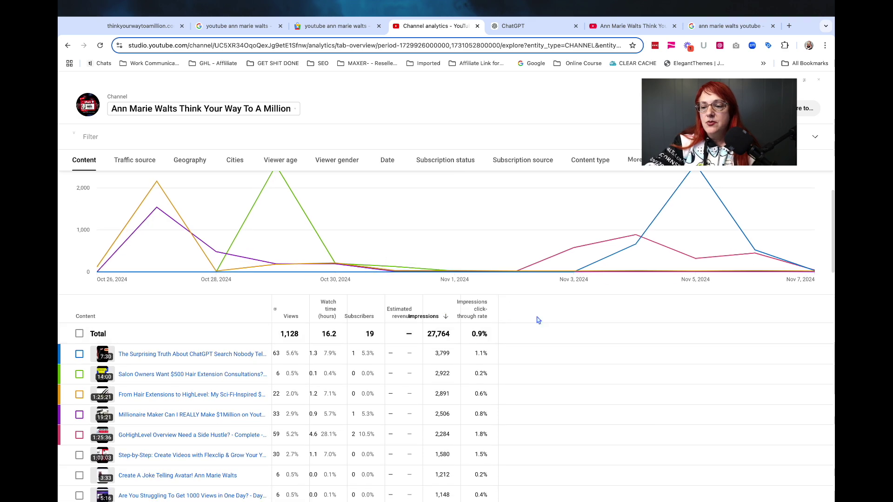
pyautogui.scroll(-2, 537, 320)
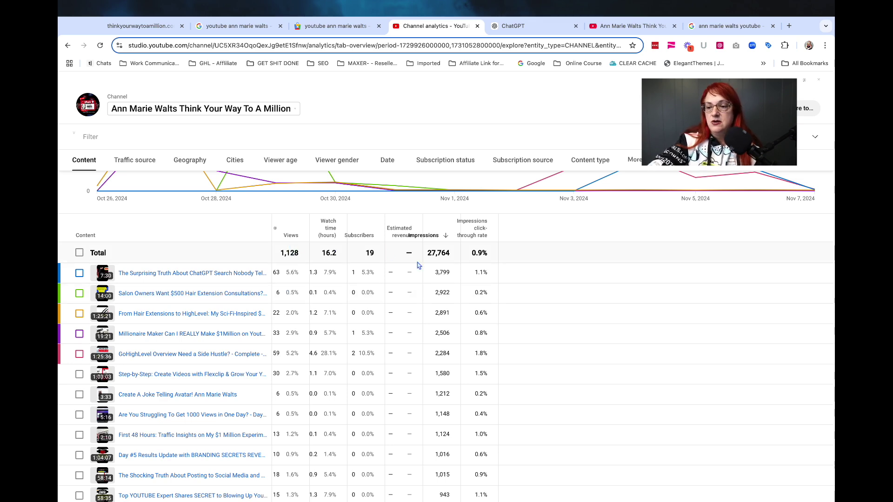
pyautogui.scroll(-2, 486, 314)
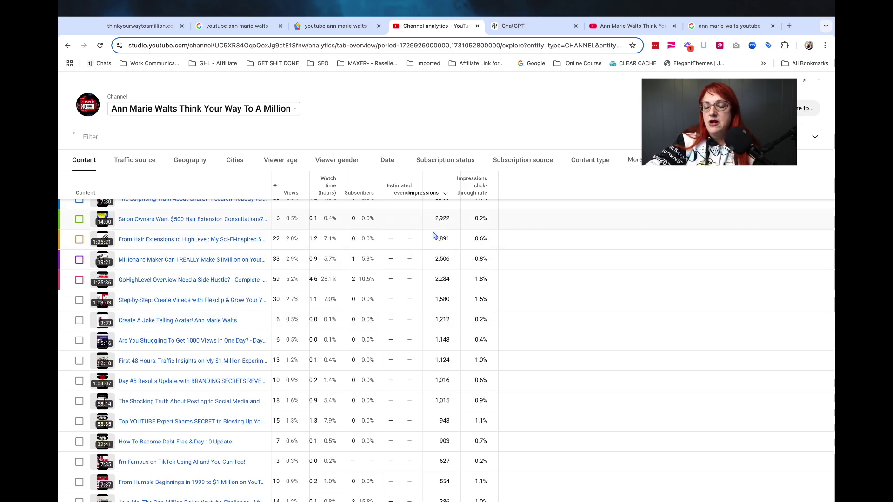
pyautogui.scroll(1, 433, 246)
pyautogui.moveTo(148, 226)
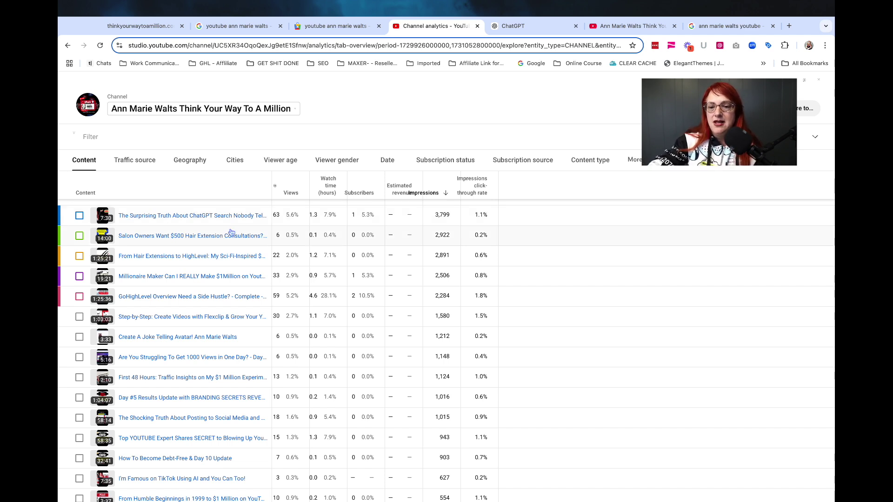
pyautogui.moveTo(103, 217)
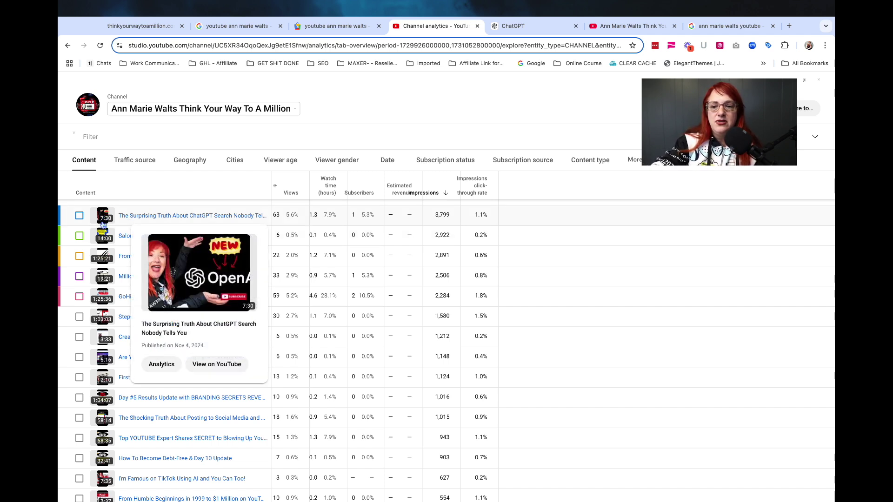
pyautogui.moveTo(105, 239)
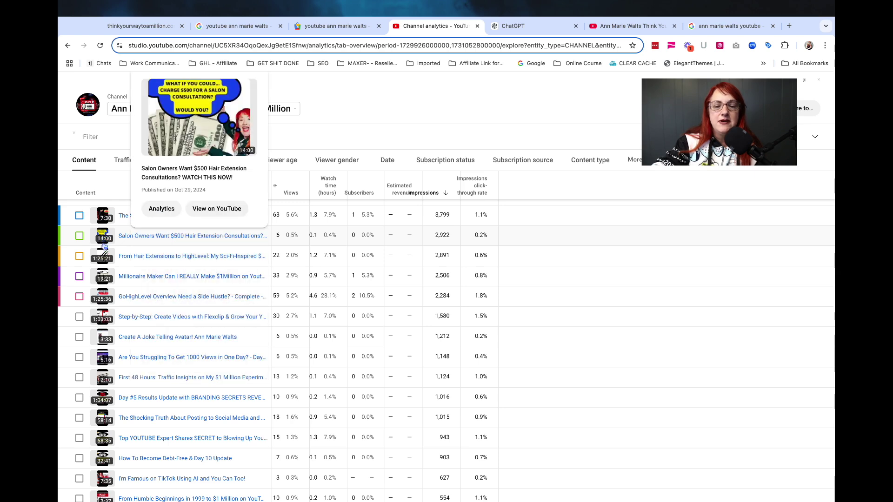
pyautogui.moveTo(106, 287)
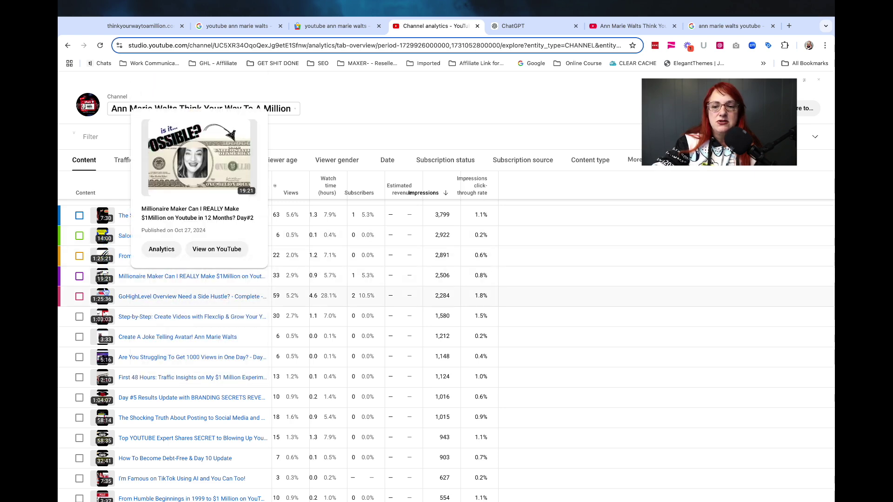
pyautogui.moveTo(105, 323)
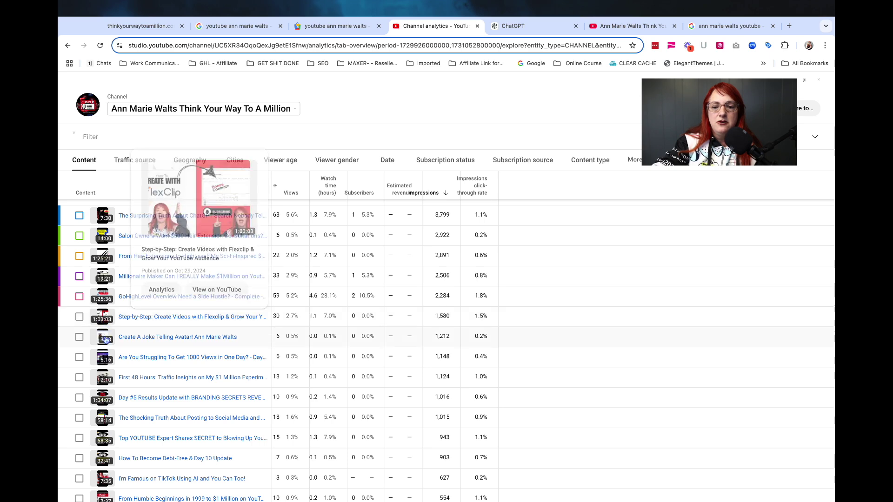
pyautogui.moveTo(105, 364)
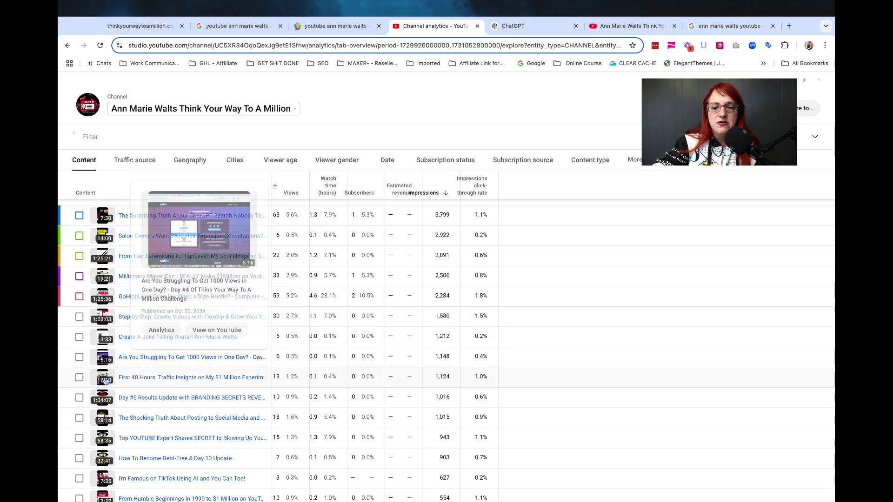
pyautogui.moveTo(105, 417)
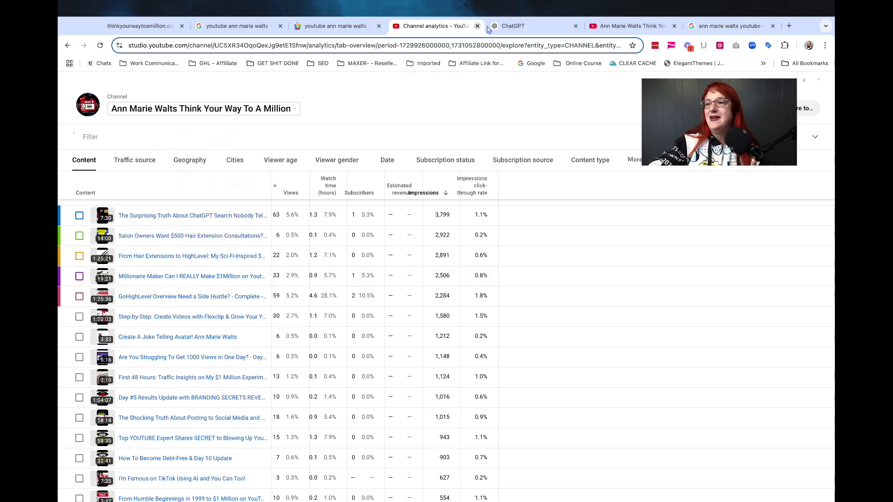
# - Place the other open Think Your Way To A Million channel page beside the analytics page and close its channel stats
pyautogui.click(606, 27)
pyautogui.moveTo(606, 26); pyautogui.dragTo(536, 30)
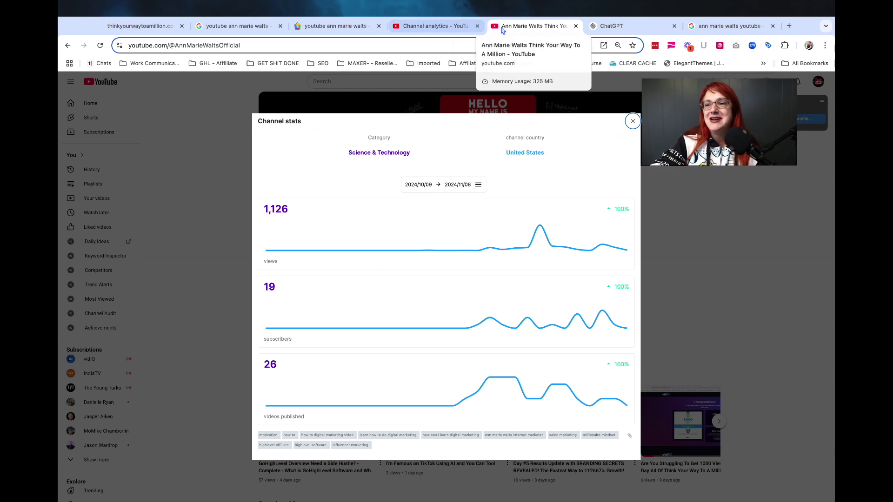
pyautogui.click(632, 122)
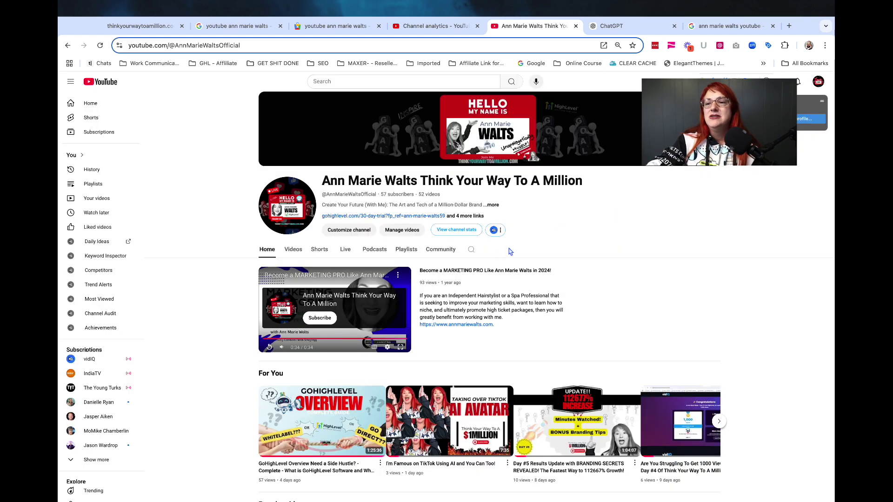
pyautogui.keyDown('ctrl'); pyautogui.scroll(3, 496, 255); pyautogui.keyUp('ctrl')
pyautogui.scroll(3, 496, 257)
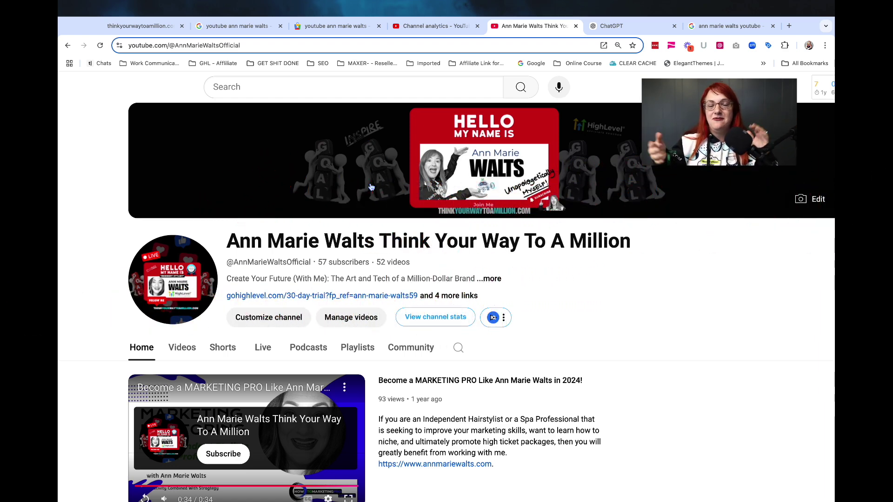
# - Return to the per-video analytics report and review the impressions ranking up to its Total row
pyautogui.click(421, 27)
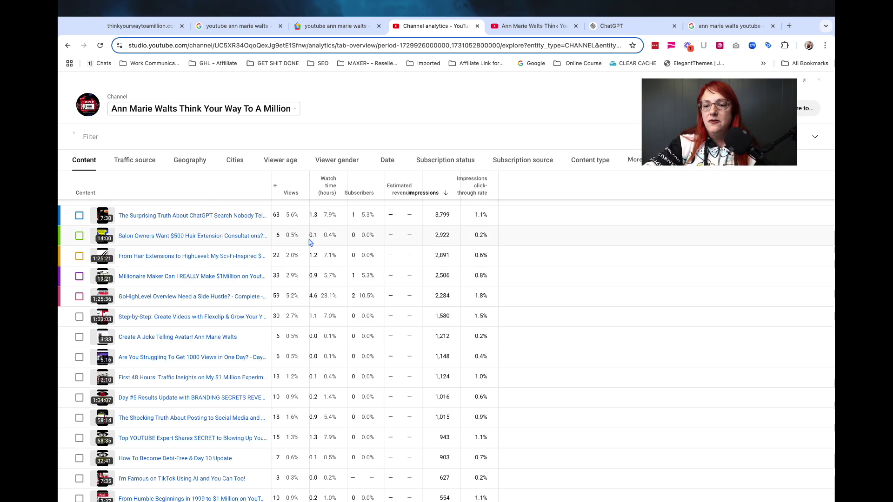
pyautogui.scroll(-1, 557, 257)
pyautogui.scroll(3, 558, 257)
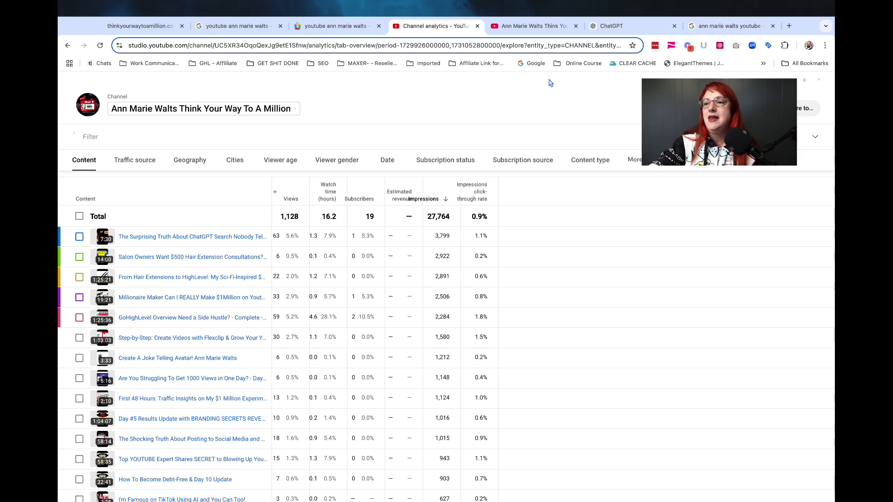
# - In a new ChatGPT chat, begin the message "Hey there Ace...you are live on YouTube again today, and we are doing a demo about how to increase"
pyautogui.click(607, 27)
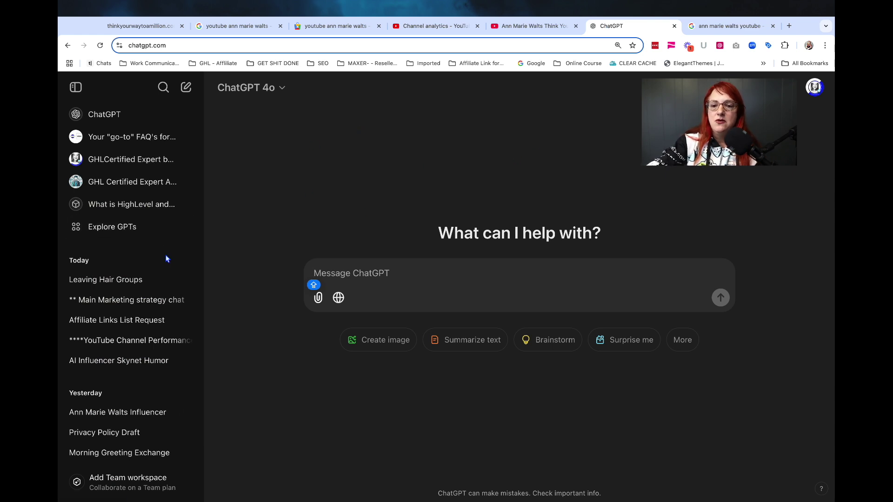
pyautogui.click(188, 92)
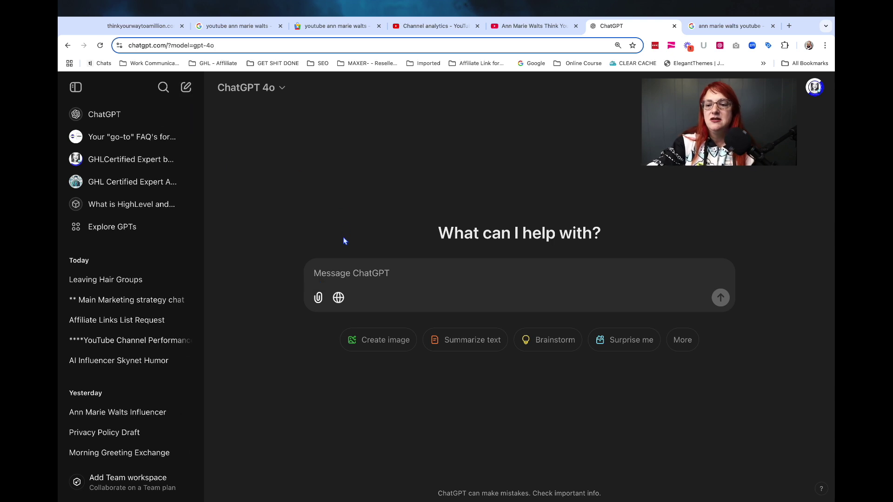
pyautogui.click(339, 278)
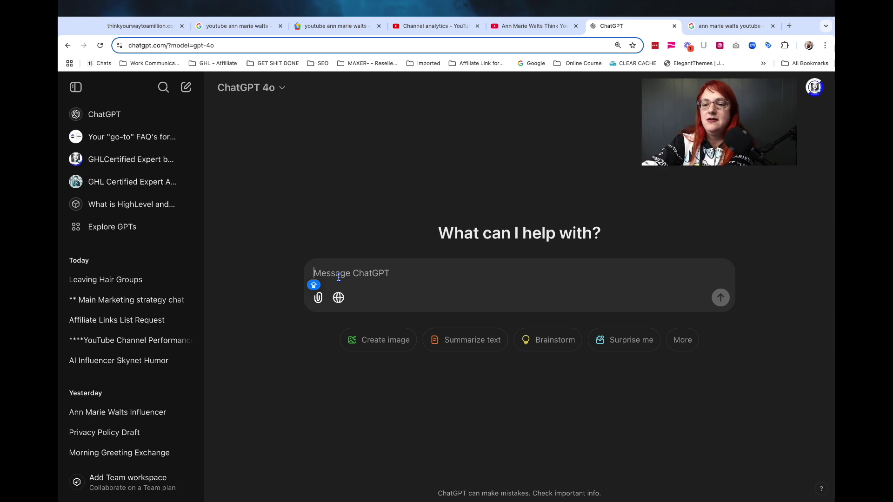
pyautogui.write('HEY')
pyautogui.press('BackSpace')
pyautogui.press('BackSpace')
pyautogui.write('e')
pyautogui.press('BackSpace')
pyautogui.write('ey th')
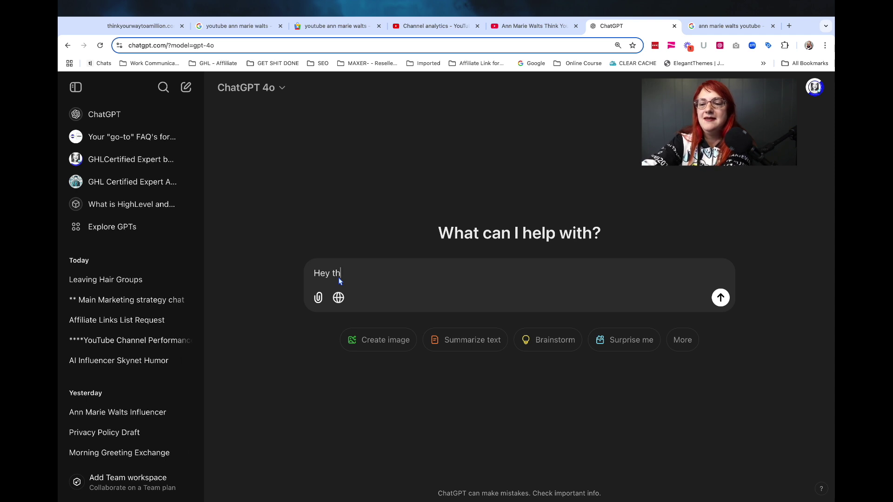
pyautogui.write('ere Ac')
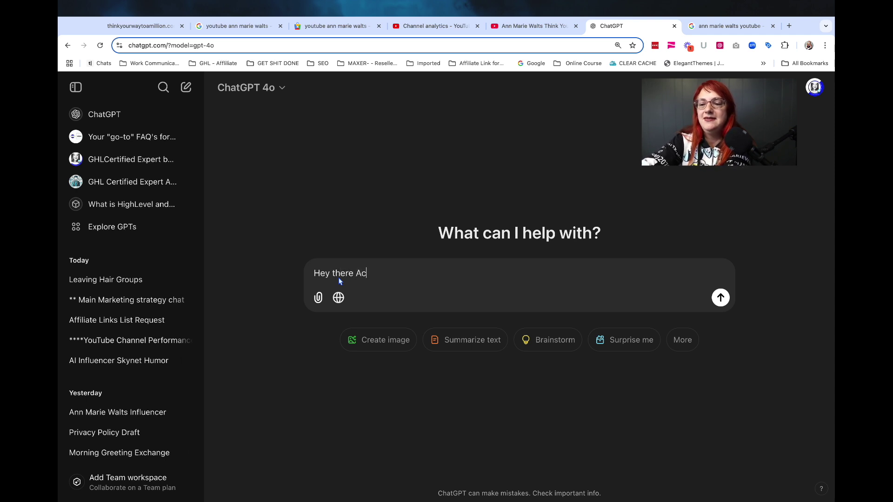
pyautogui.write('e...you are live on YouTube again toda')
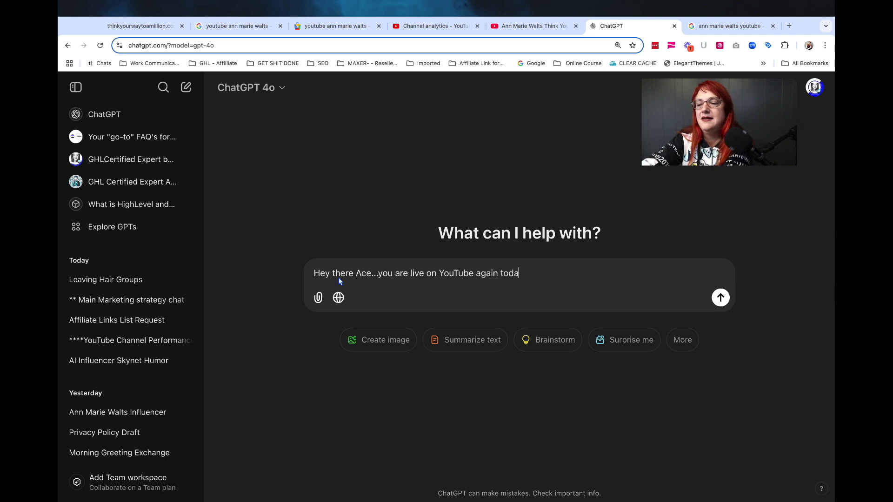
pyautogui.write('y, and we are ')
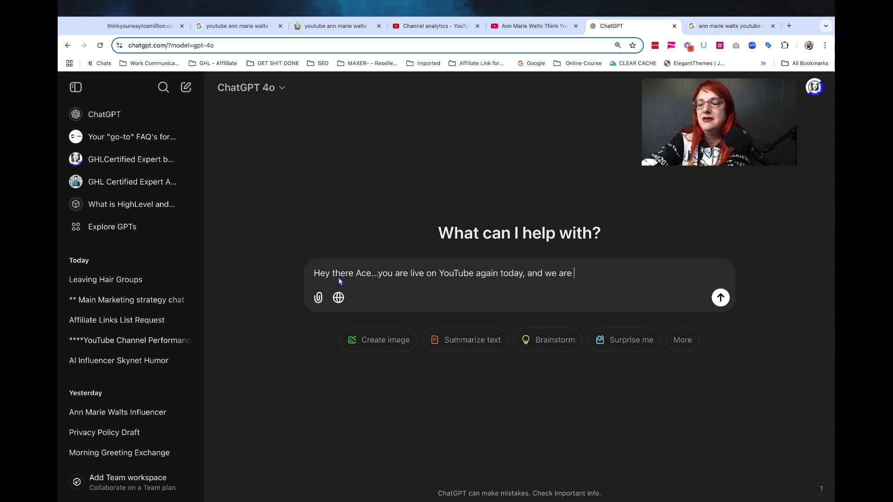
pyautogui.write('doing a demo about how to increase ')
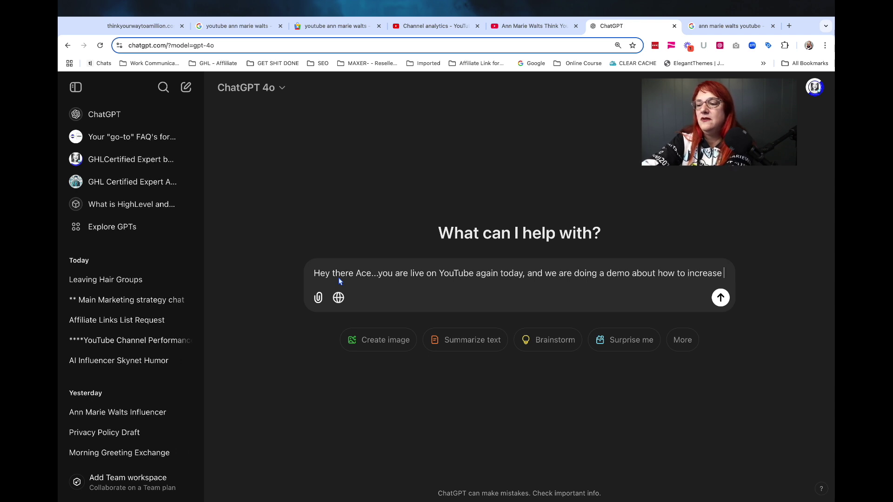
# - Complete the greeting message with "YouTube Traffic. Are you ready to go???" and send it
pyautogui.write('you')
pyautogui.press('BackSpace')
pyautogui.press('BackSpace')
pyautogui.press('BackSpace')
pyautogui.write('Y')
pyautogui.press('BackSpace')
pyautogui.write('You')
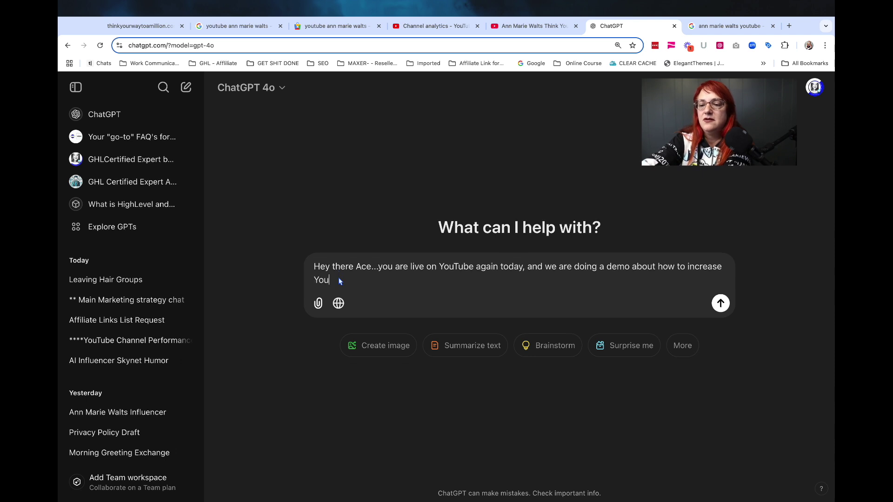
pyautogui.write('Tube Traffice')
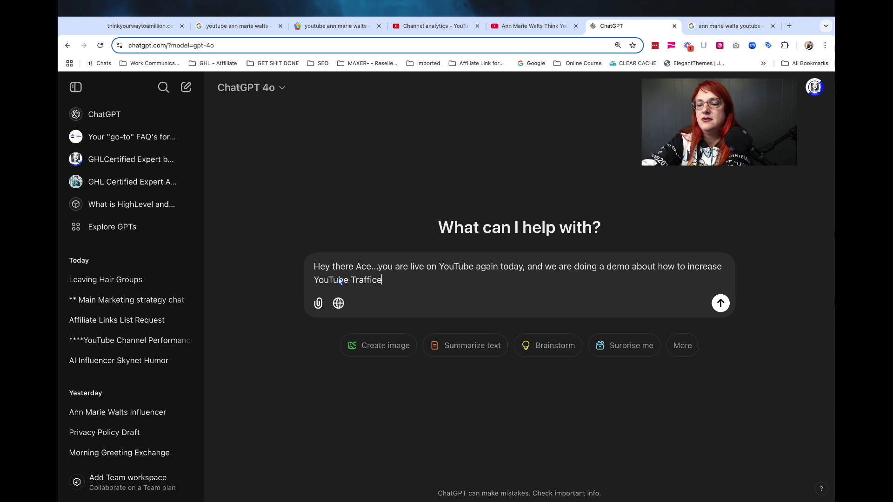
pyautogui.press('BackSpace')
pyautogui.write('.  Are you ready to go???')
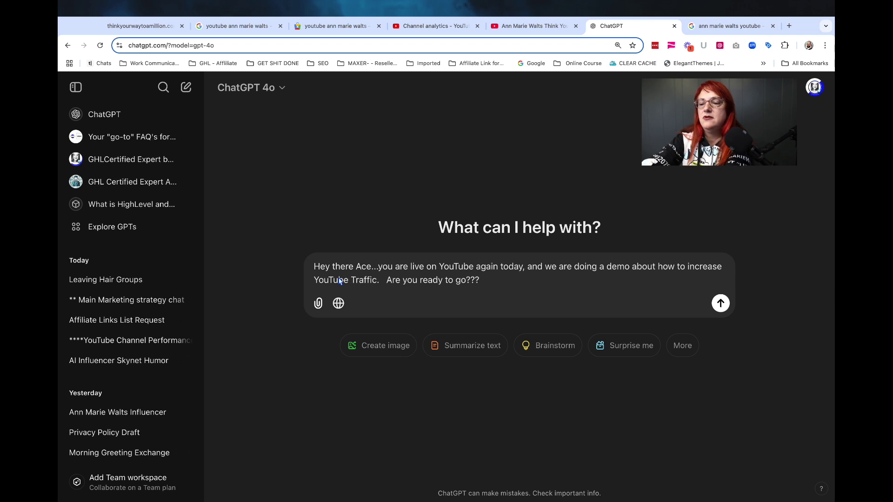
pyautogui.click(720, 304)
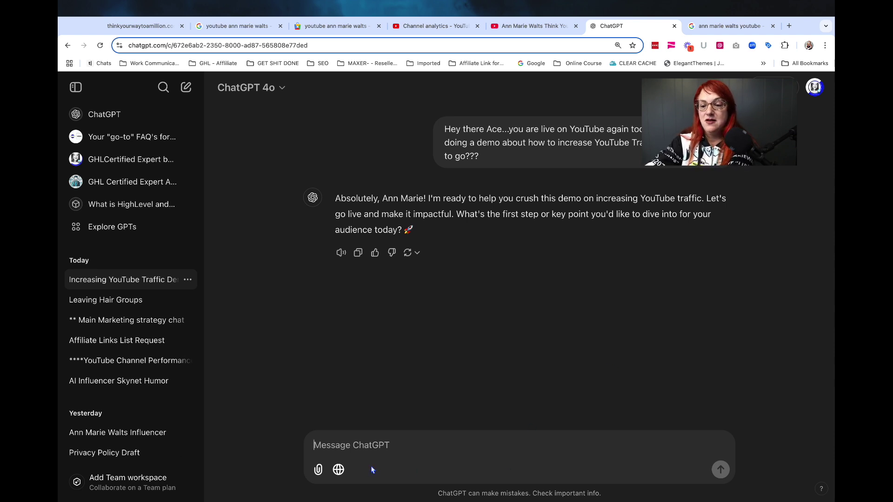
# - Preview today's Desktop screenshots and attach "Screenshot 2024-11-08 at 2.45.39 PM.png", showing the video analytics table, to the chat
pyautogui.click(318, 470)
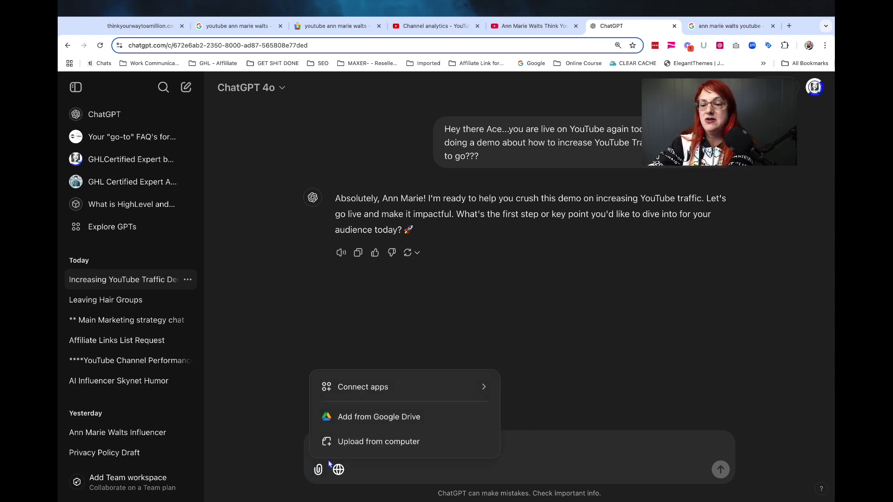
pyautogui.click(325, 441)
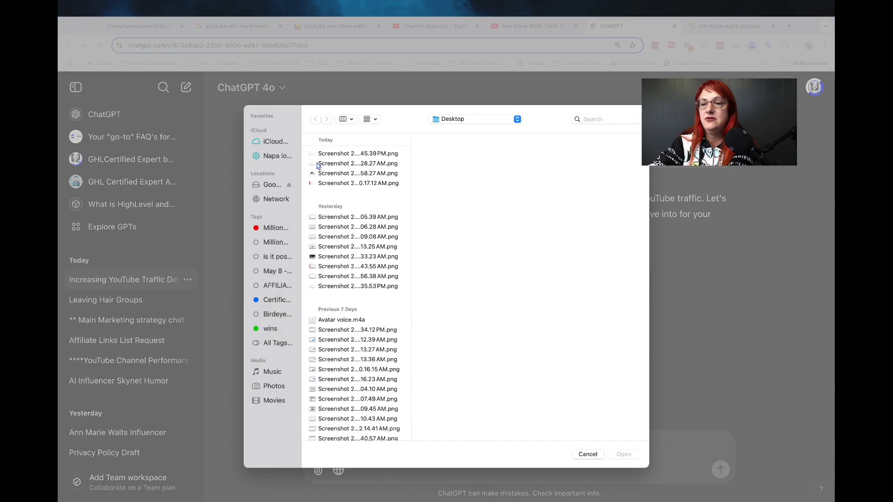
pyautogui.click(336, 174)
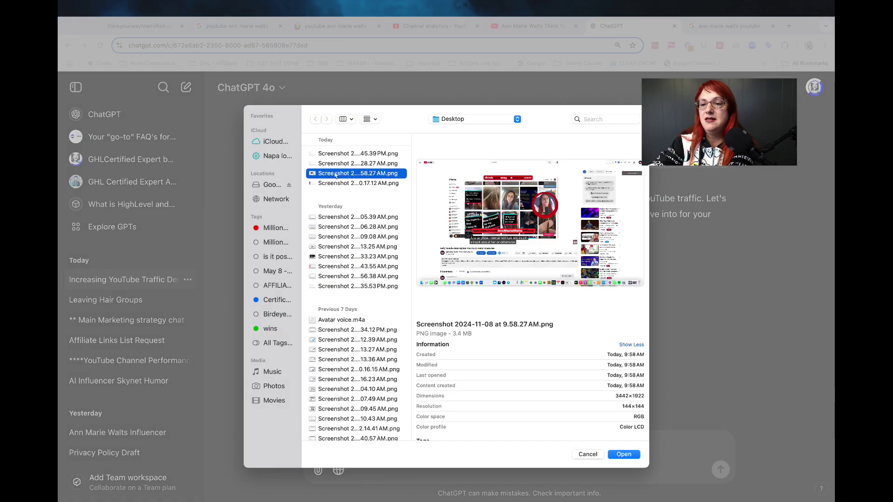
pyautogui.click(334, 164)
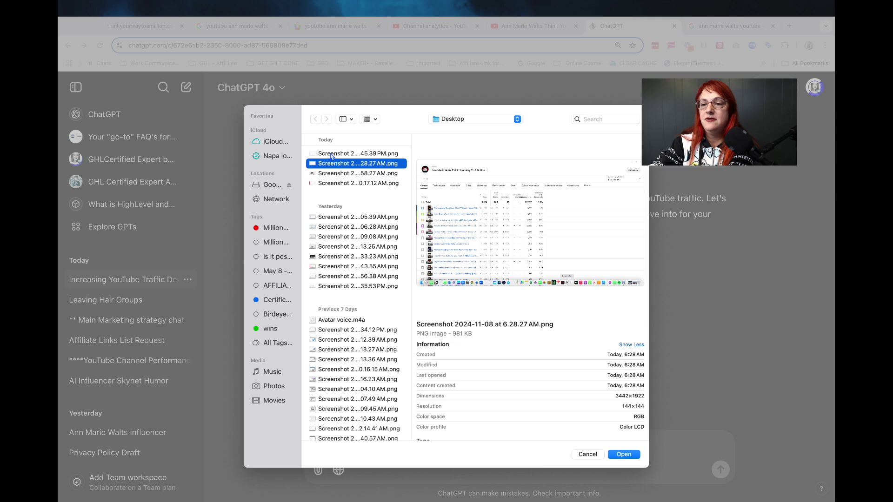
pyautogui.click(331, 155)
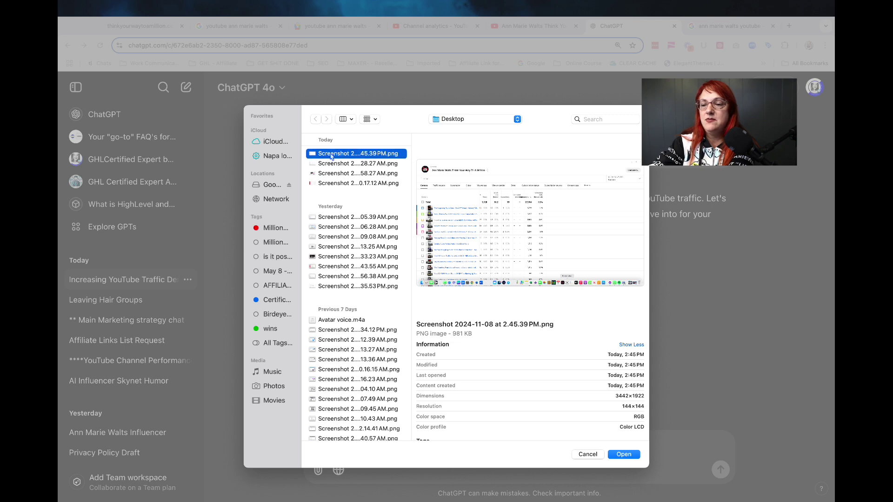
pyautogui.click(333, 185)
pyautogui.press('Up')
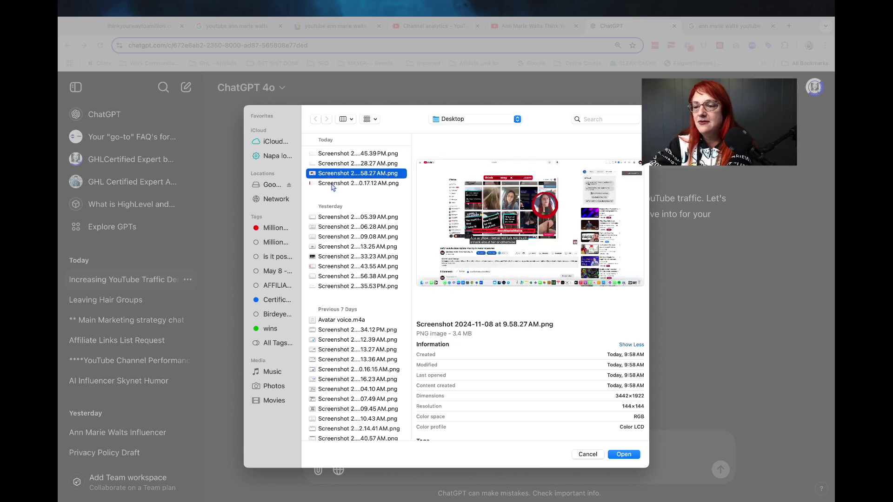
pyautogui.press('Up')
pyautogui.press('Up')
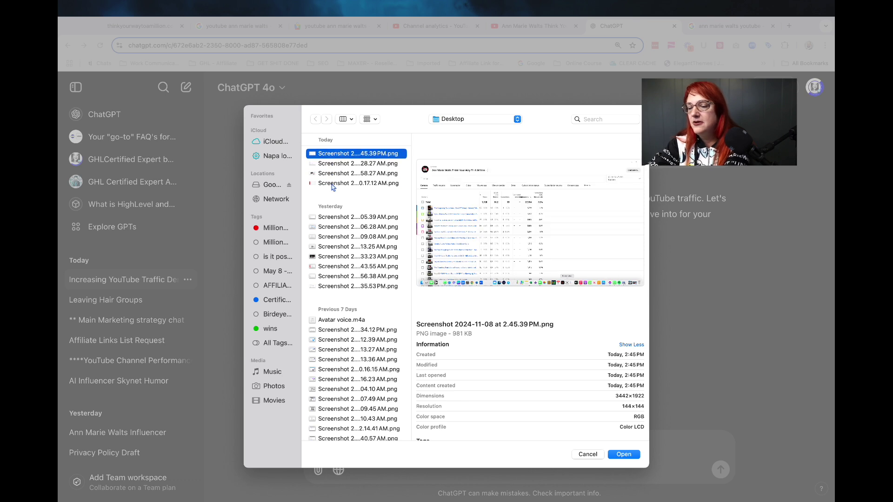
pyautogui.click(623, 455)
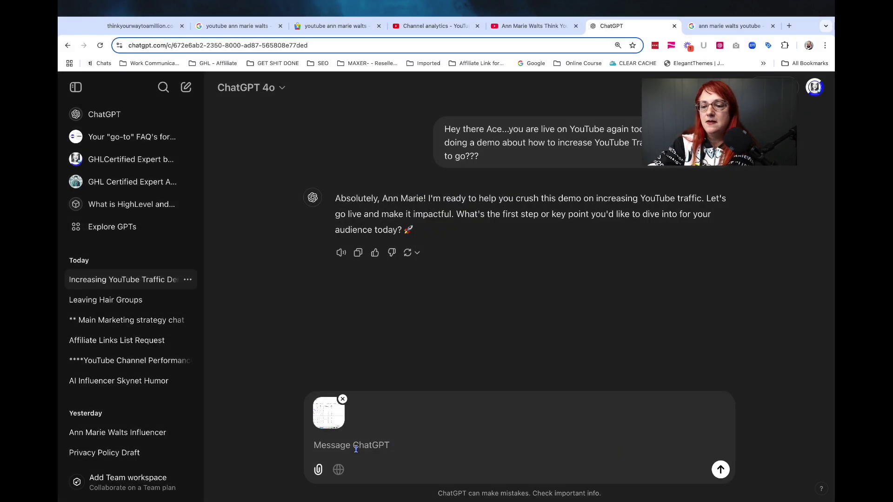
# - Write "Here you go Ace.... Let's crush this and crunch the numbers" as the message accompanying the attached screenshot
pyautogui.write('Here you go Ad')
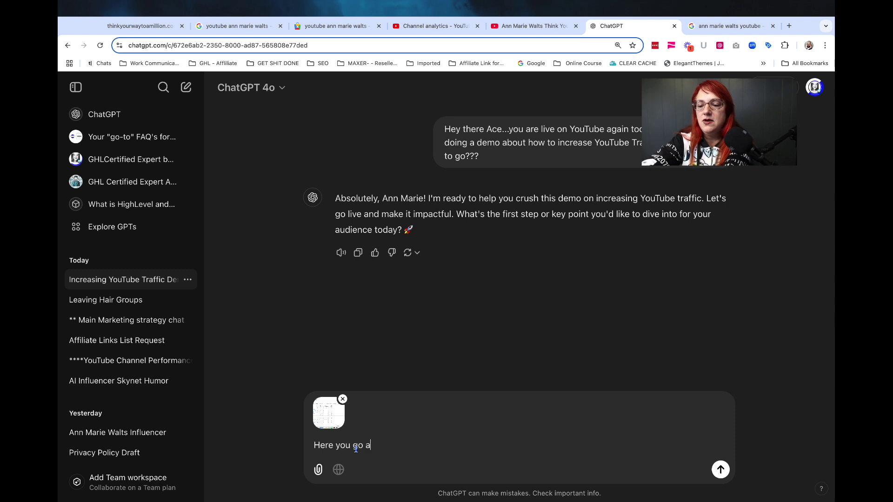
pyautogui.press('BackSpace')
pyautogui.press('BackSpace')
pyautogui.write("Ace.... Let's c")
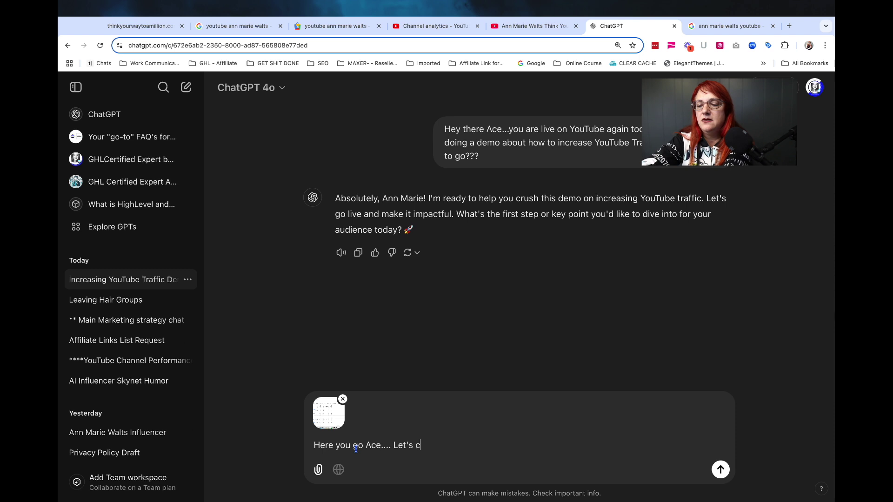
pyautogui.write('rush this')
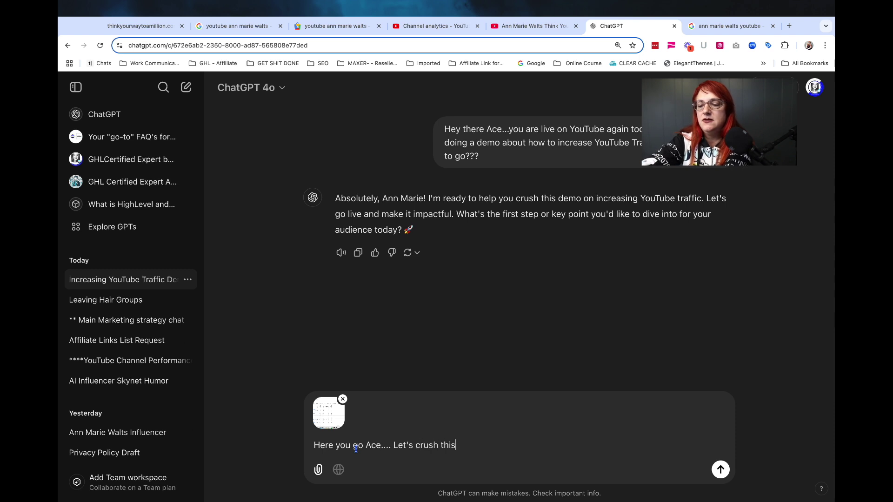
pyautogui.write(' and cr')
pyautogui.write('unh')
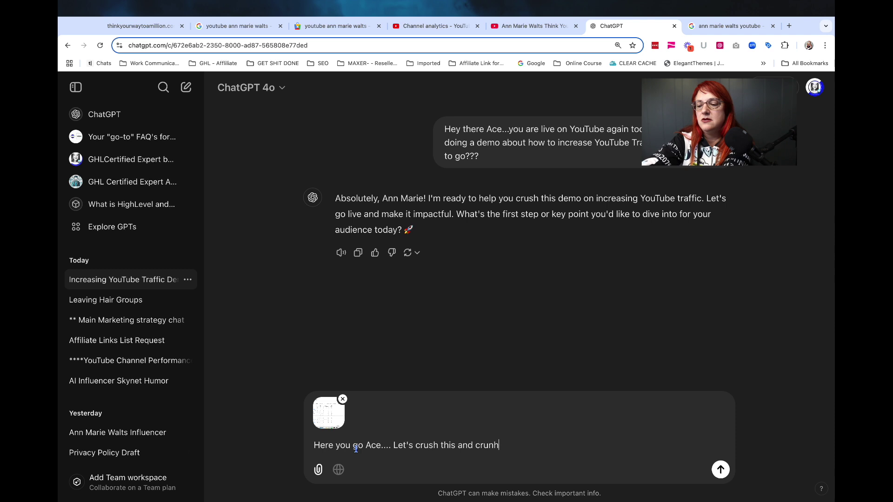
pyautogui.press('BackSpace')
pyautogui.write('ch')
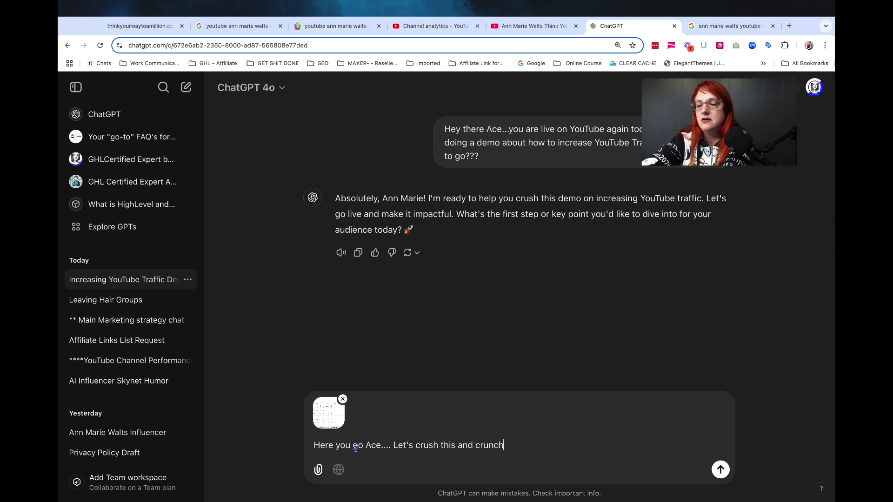
pyautogui.write(' the number')
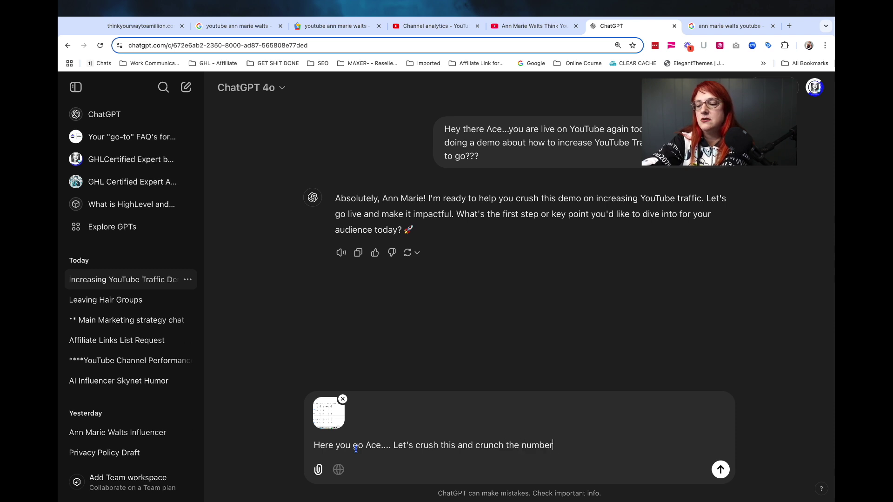
# - Extend the message with "Additionally, please give my audience some useful tips.", send it with the screenshot and view the start of the reply
pyautogui.write('s.    Add')
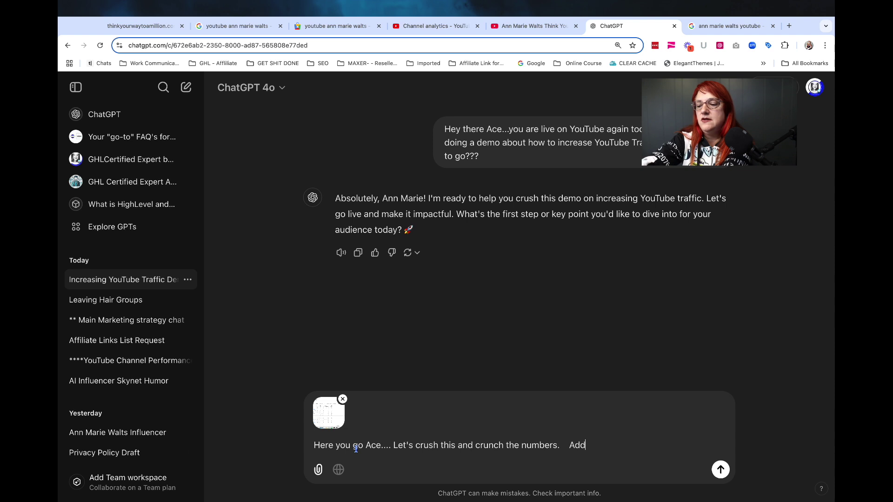
pyautogui.write('itionally, ')
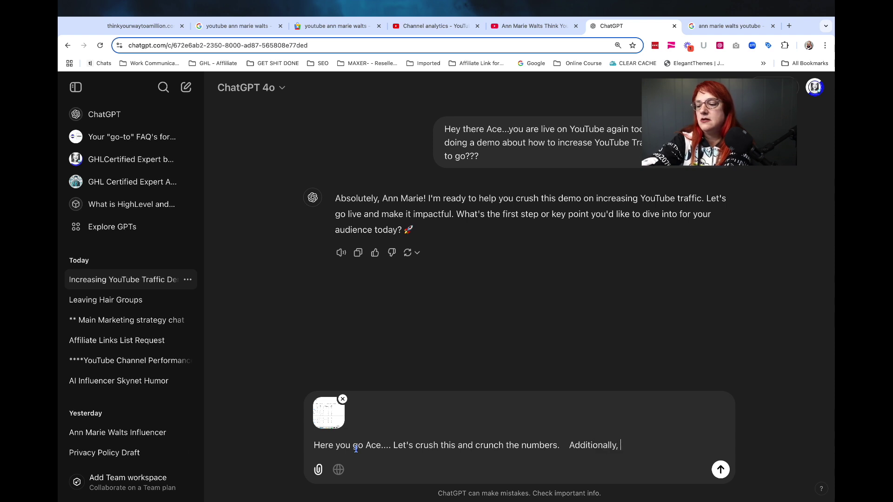
pyautogui.write('please give my au')
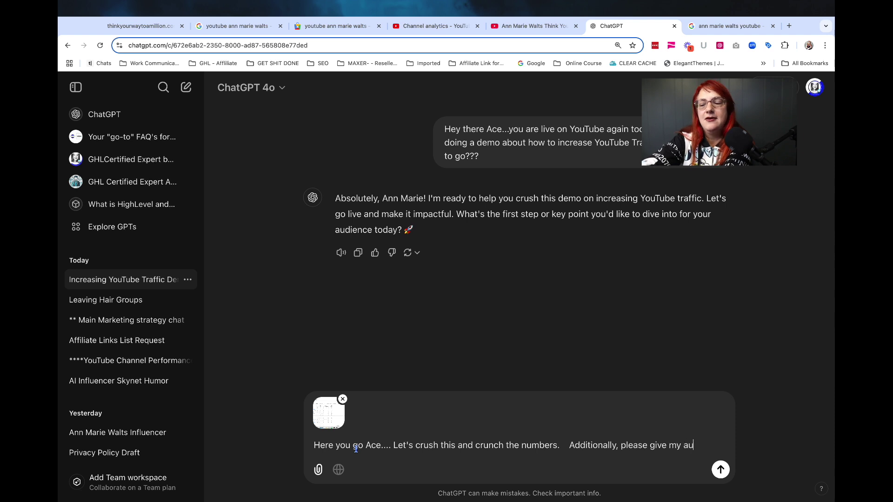
pyautogui.write('dience')
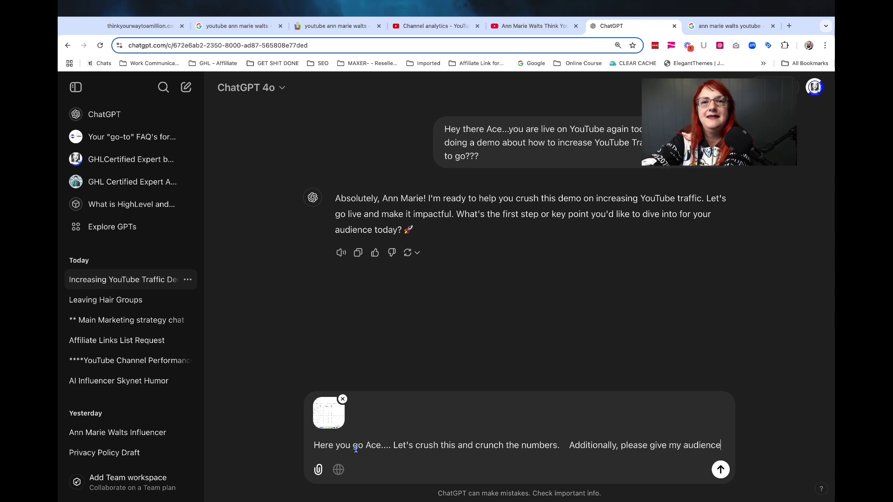
pyautogui.write(' som use')
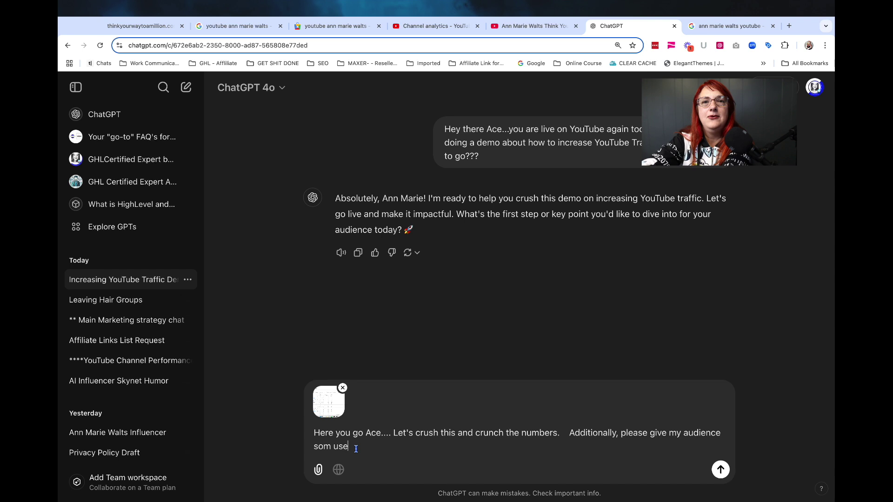
pyautogui.write('ful tips.')
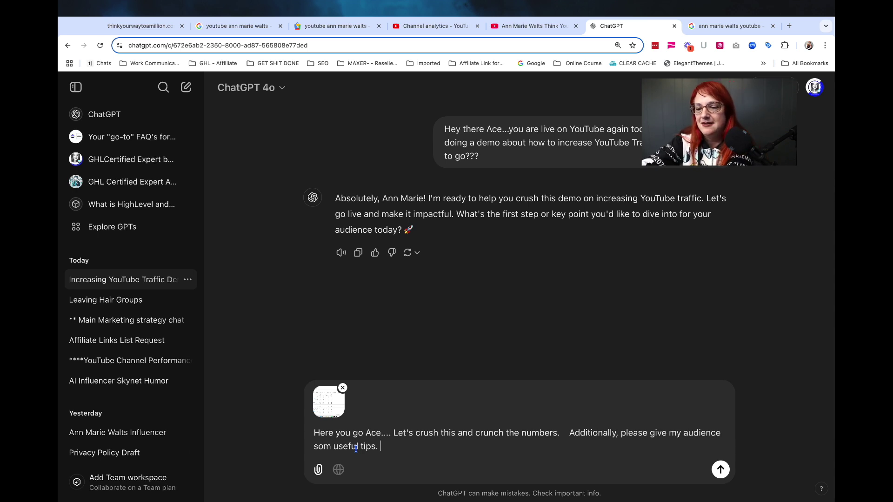
pyautogui.click(330, 448)
pyautogui.write('e')
pyautogui.click(437, 447)
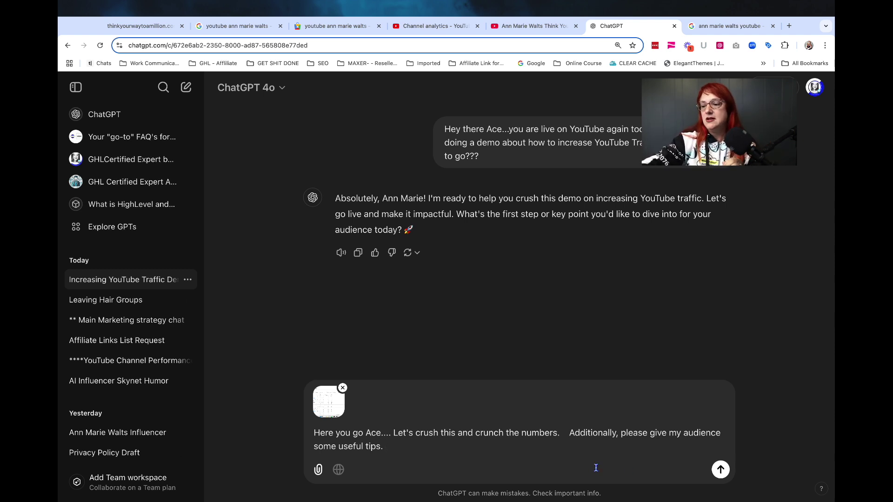
pyautogui.click(720, 470)
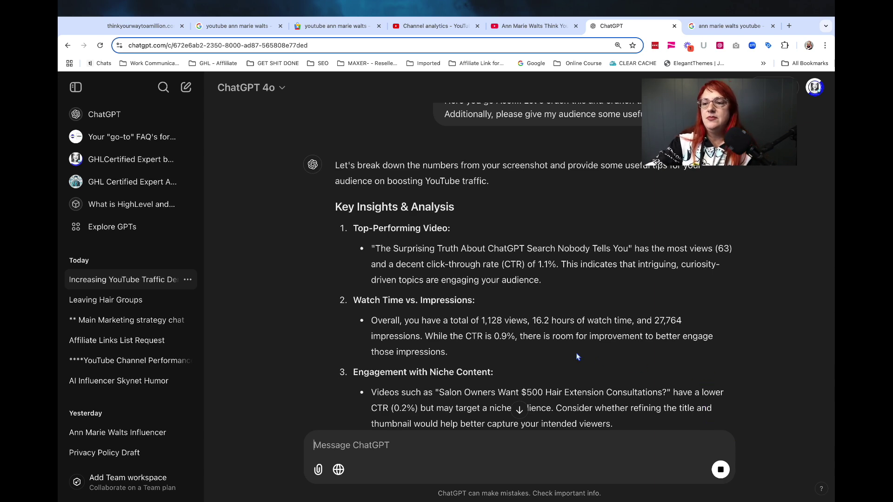
pyautogui.scroll(-2, 577, 357)
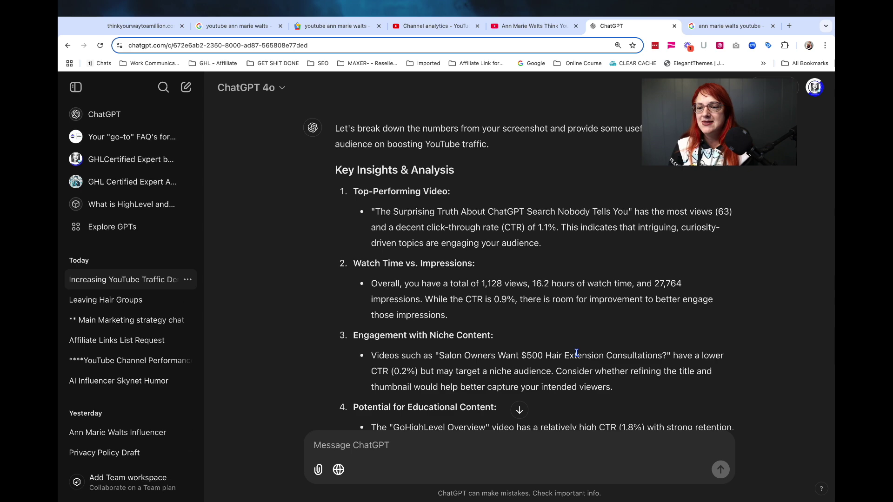
# - Review the reply's key insights and open theloftsalonstudio.com in a new browser tab
pyautogui.scroll(-5, 576, 353)
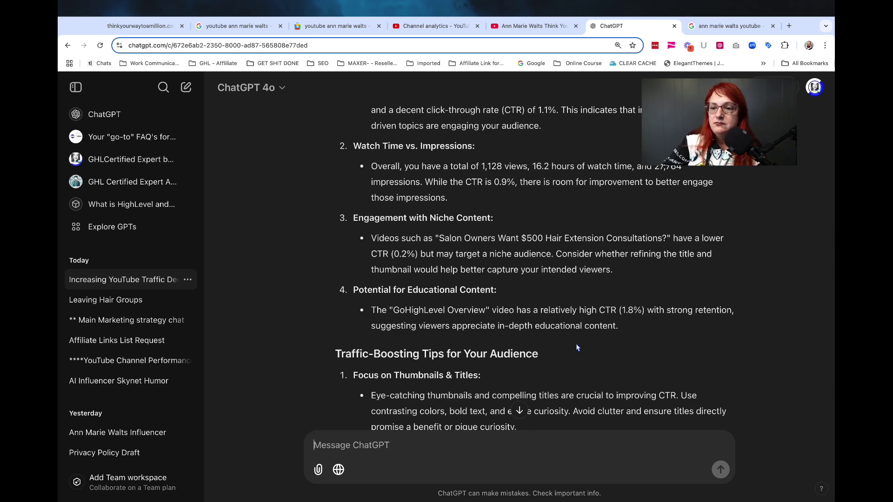
pyautogui.scroll(-2, 577, 357)
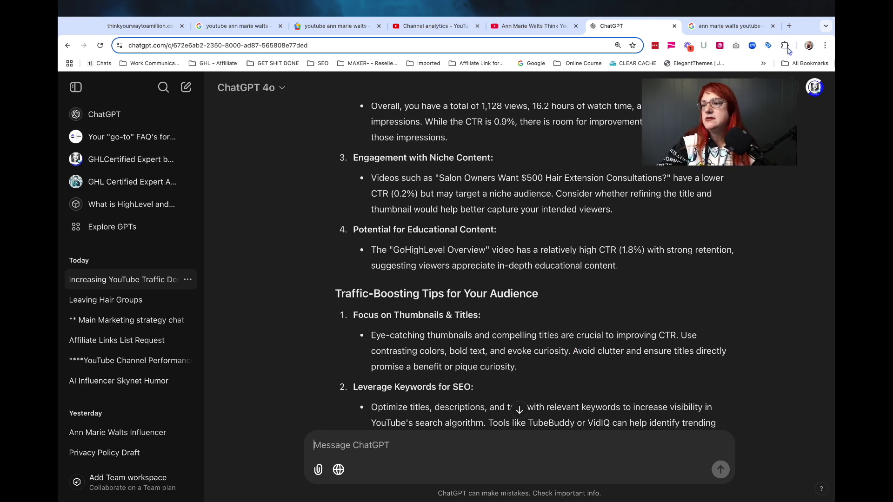
pyautogui.click(788, 26)
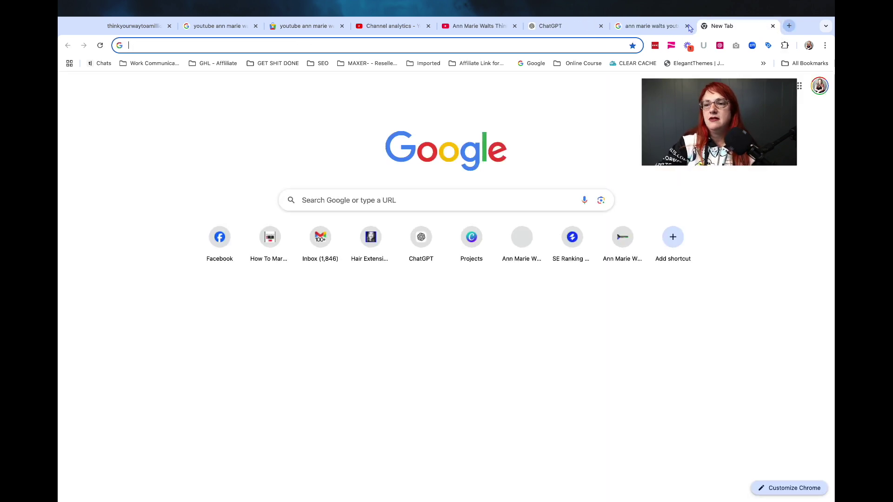
pyautogui.click(561, 46)
pyautogui.write('th')
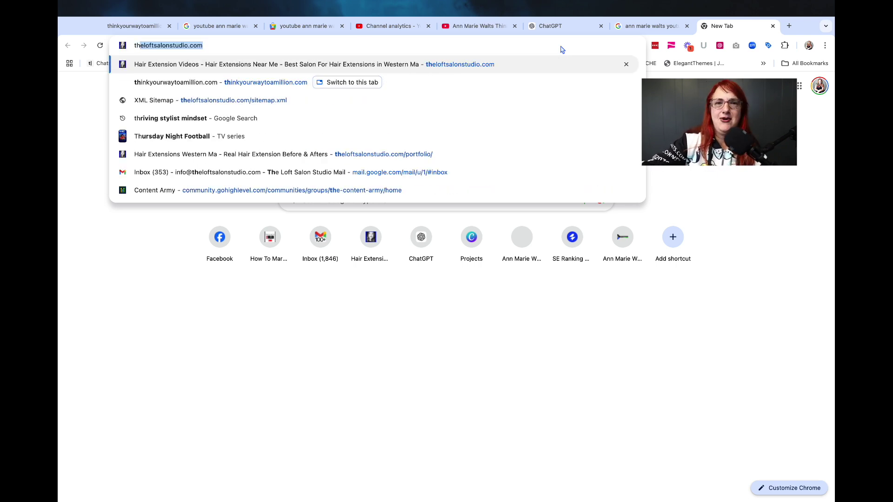
pyautogui.press('Return')
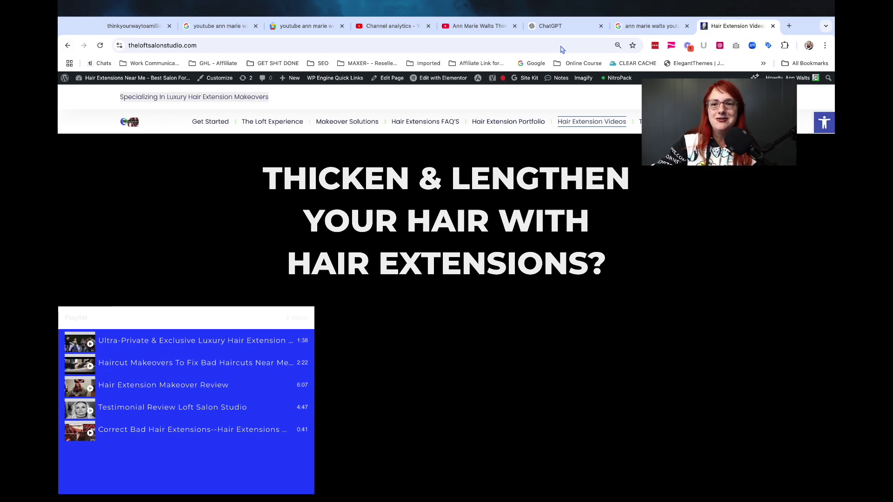
# - Open the salon site's Get Started page and review it down to the fusion, tape and VLight hair extension videos
pyautogui.moveTo(443, 84)
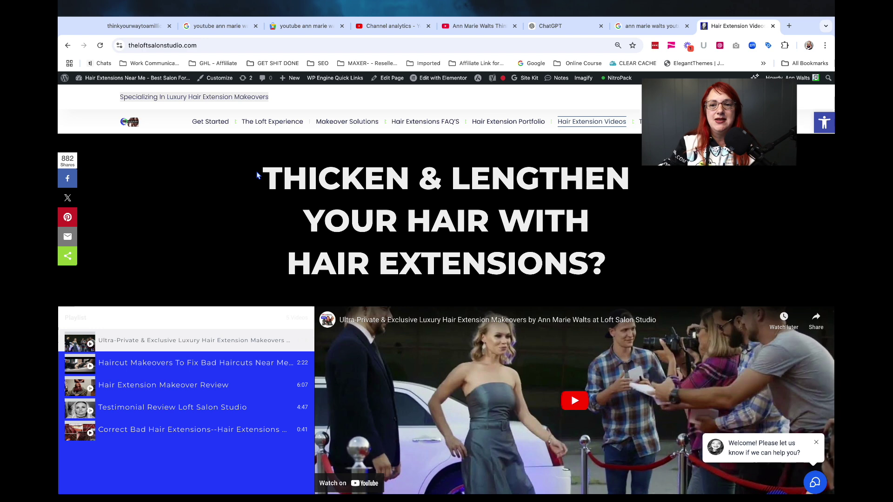
pyautogui.click(202, 124)
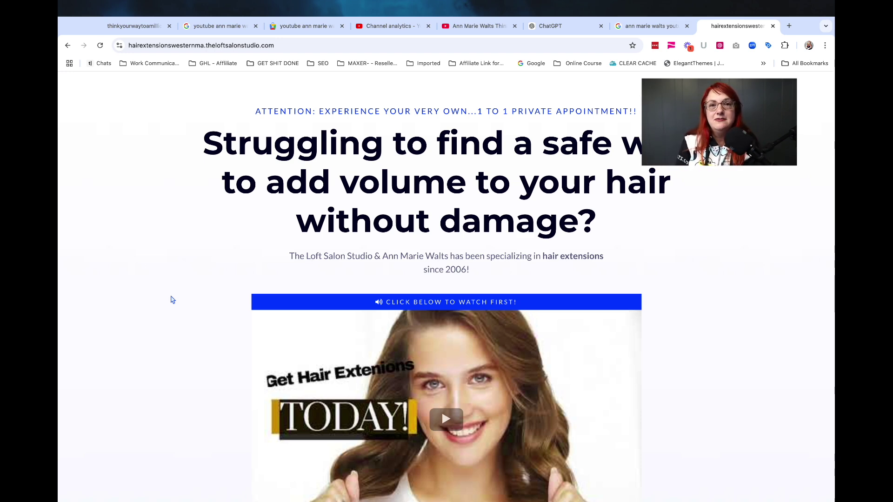
pyautogui.scroll(-13, 171, 300)
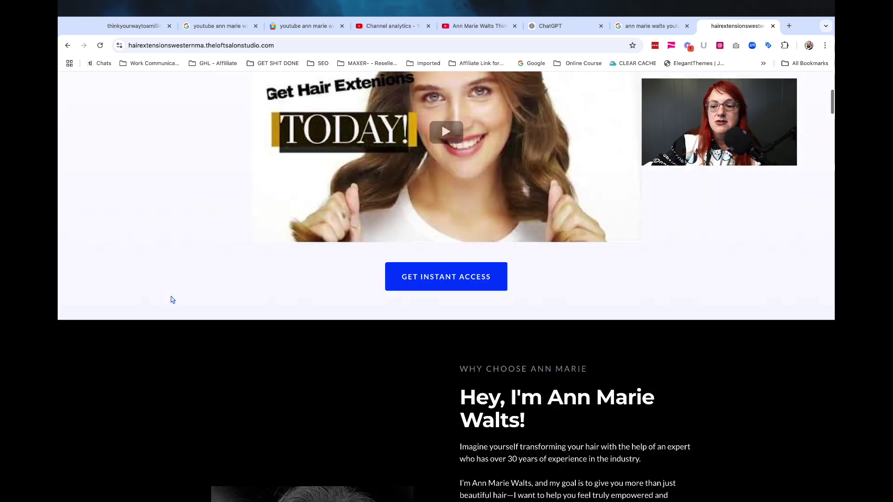
pyautogui.scroll(-15, 171, 300)
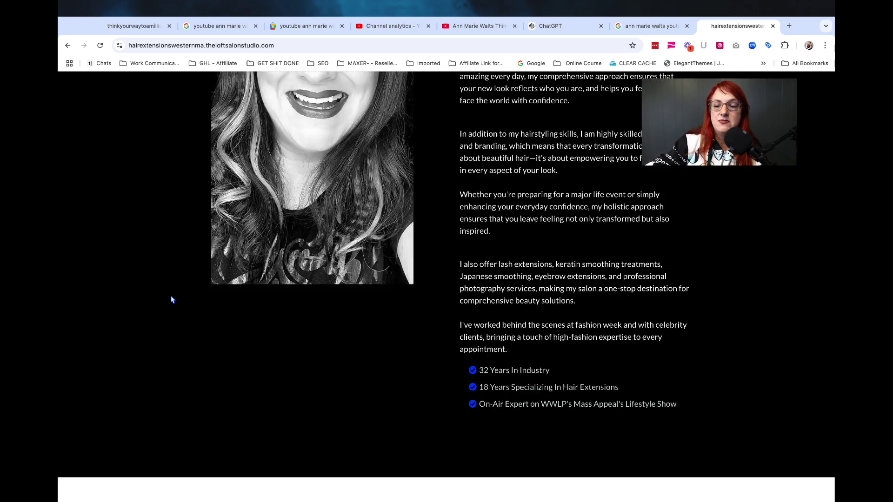
pyautogui.scroll(-15, 171, 300)
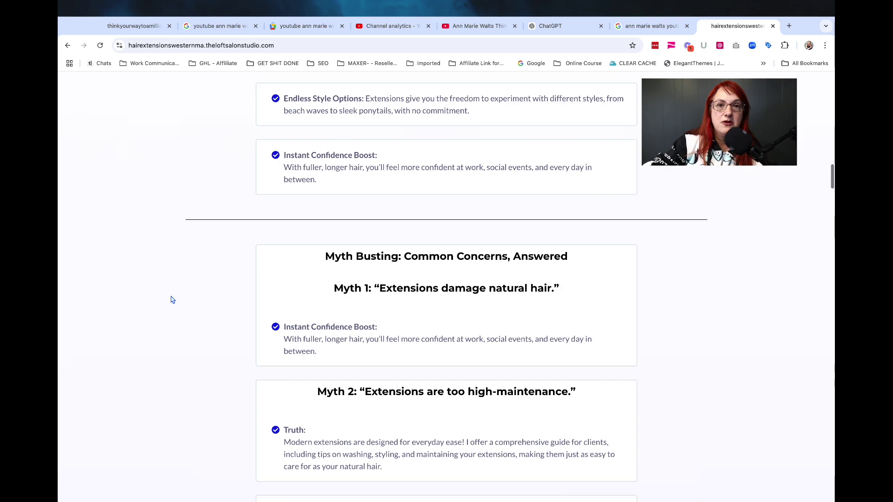
pyautogui.scroll(-5, 171, 300)
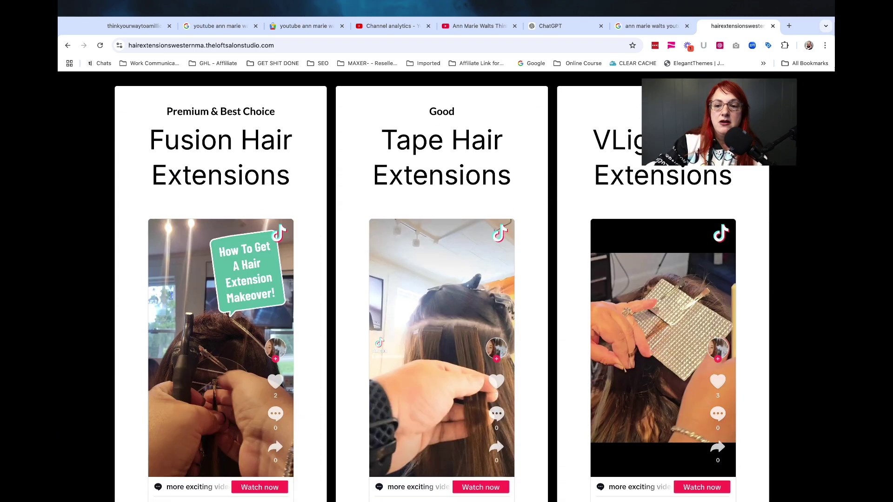
pyautogui.scroll(1, 171, 295)
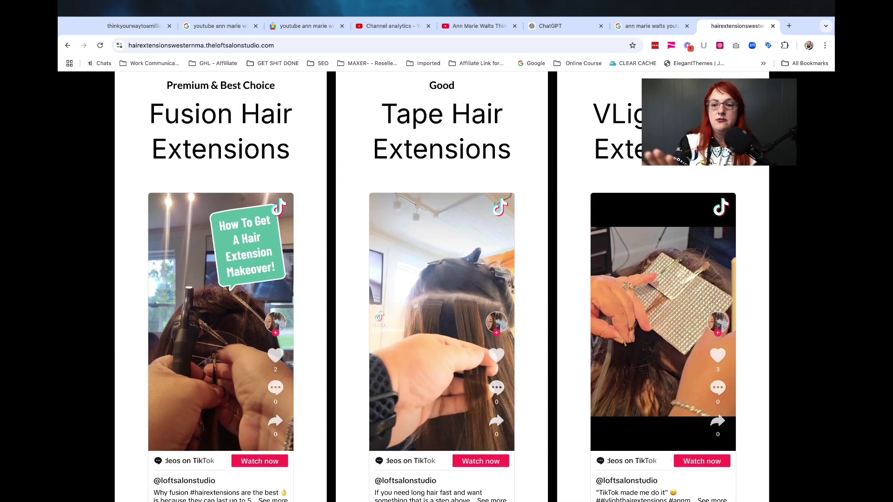
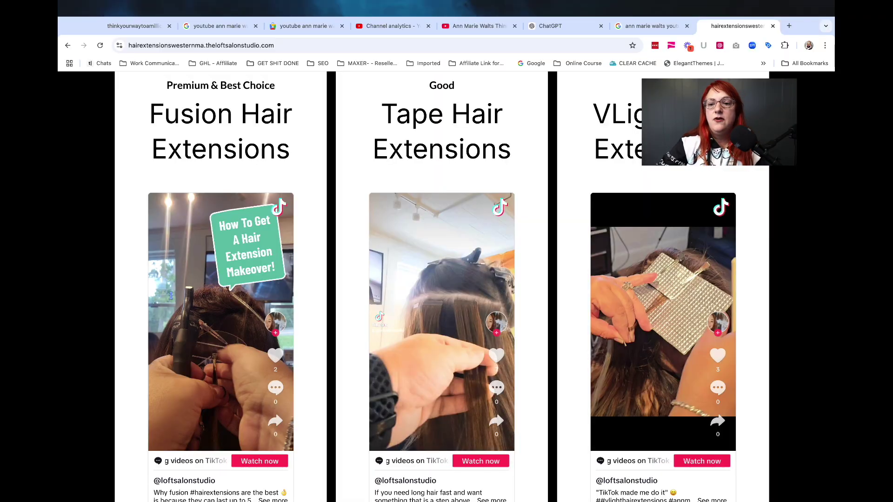
# - Look through the extension method descriptions, client results and photo gallery further down the landing page
pyautogui.scroll(-2, 171, 295)
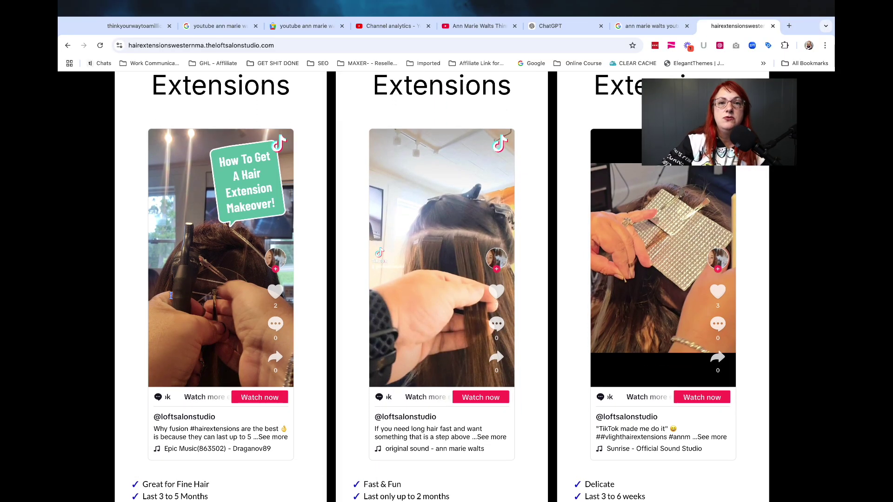
pyautogui.scroll(-10, 171, 295)
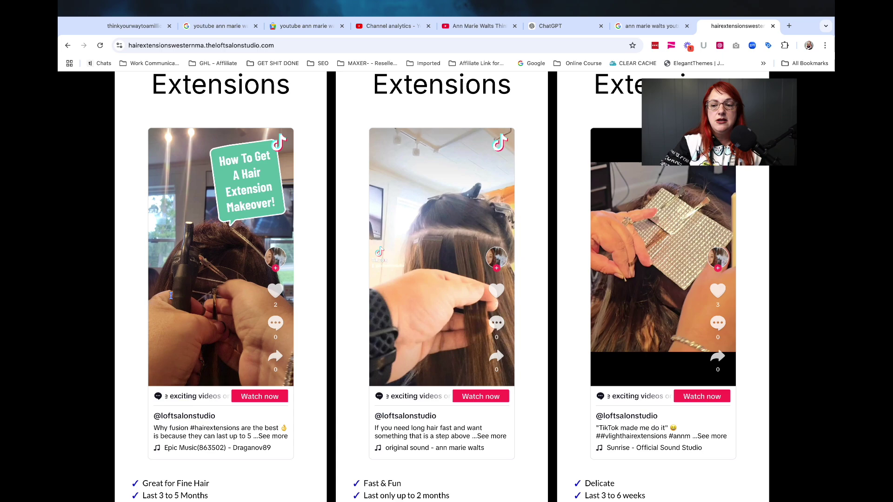
pyautogui.scroll(-15, 172, 300)
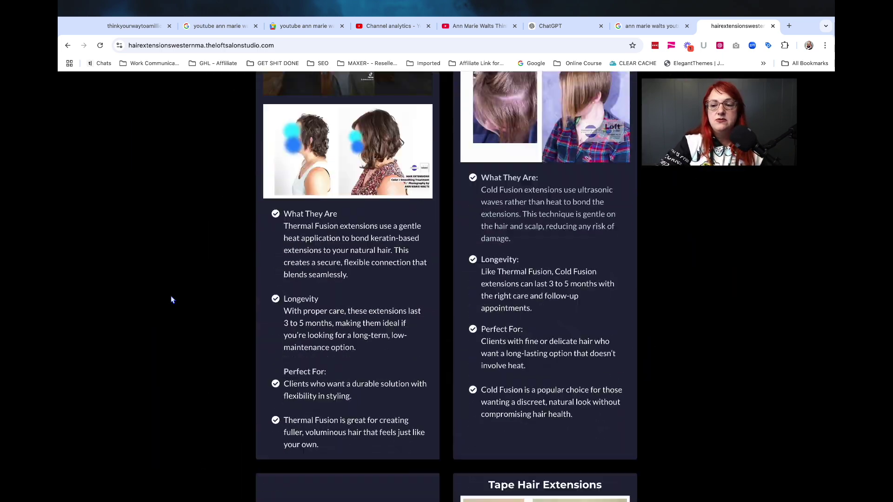
pyautogui.scroll(-15, 172, 300)
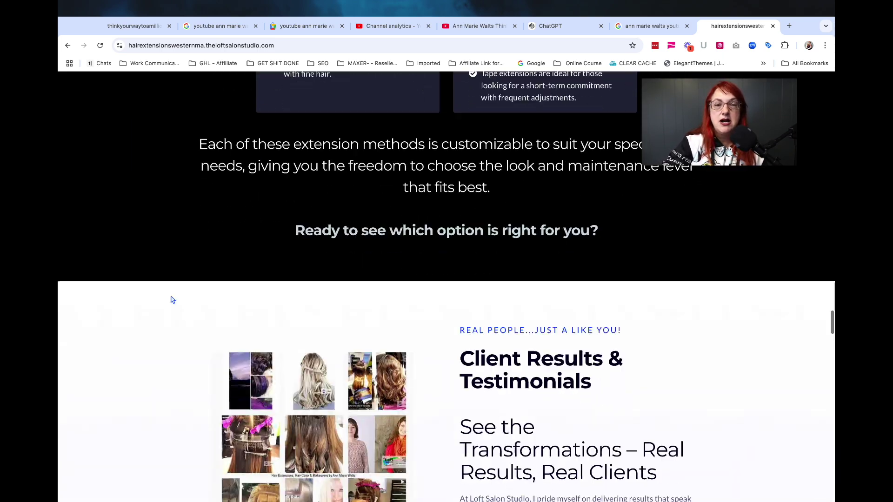
pyautogui.scroll(-15, 171, 300)
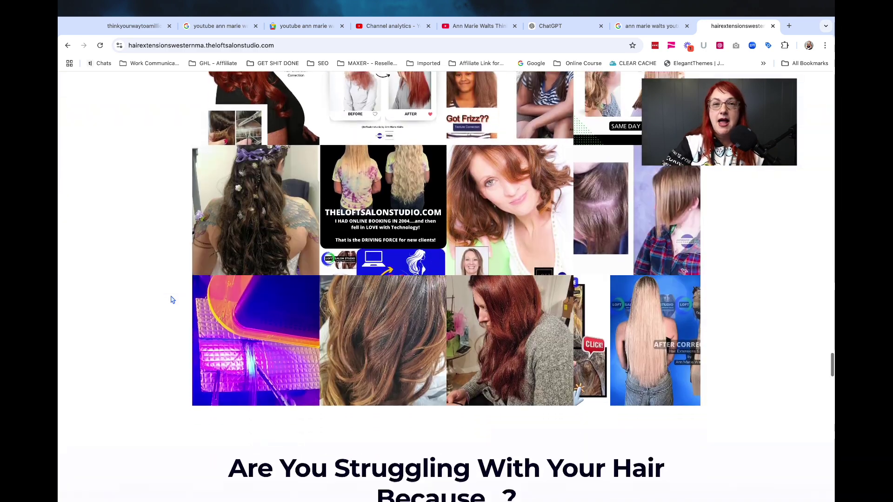
pyautogui.scroll(-3, 170, 300)
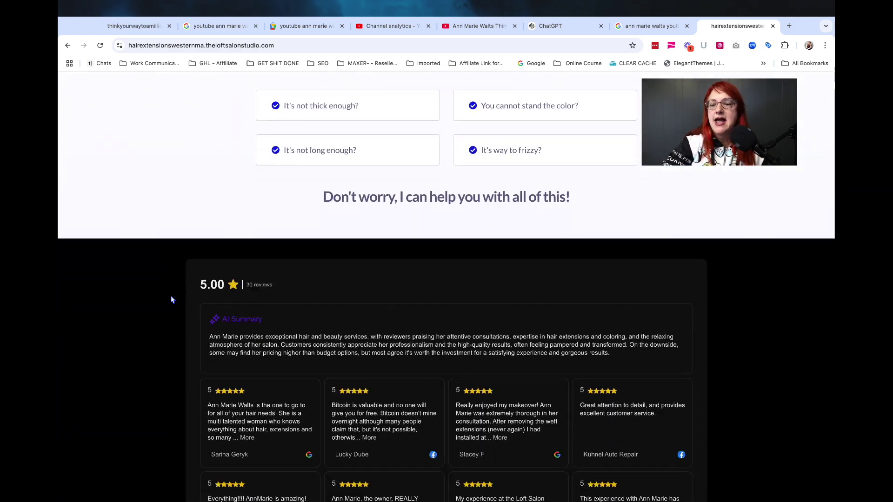
# - Revisit the Gallery section and examine the customer reviews and the $500 luxury consultation booking calendar
pyautogui.scroll(10, 171, 300)
pyautogui.scroll(5, 172, 300)
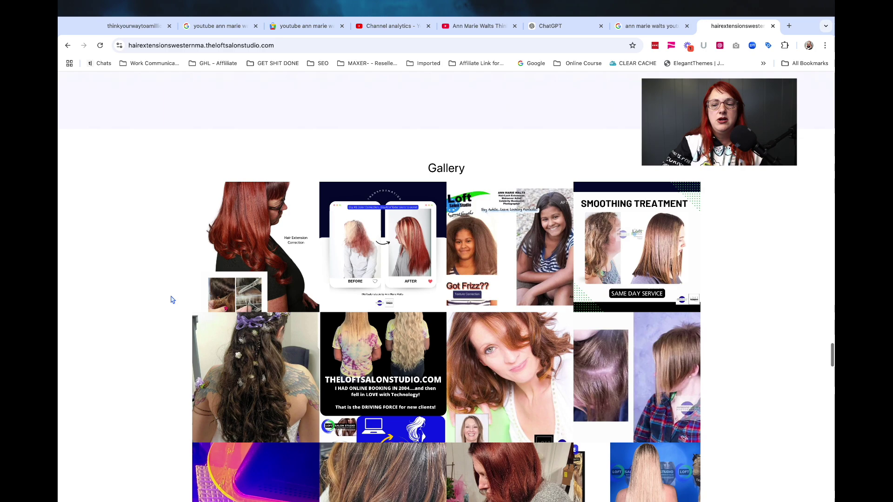
pyautogui.scroll(-15, 172, 300)
pyautogui.scroll(-10, 172, 300)
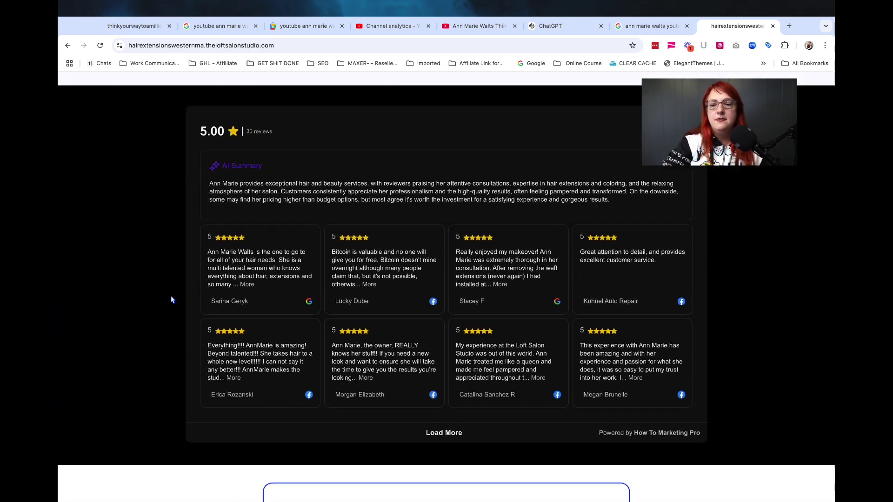
pyautogui.scroll(2, 172, 300)
pyautogui.scroll(1, 172, 300)
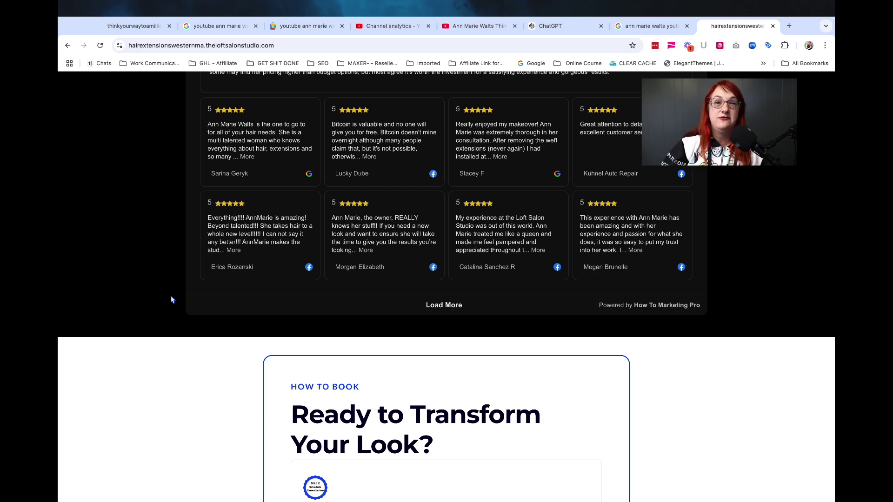
pyautogui.scroll(-8, 172, 300)
pyautogui.scroll(5, 172, 300)
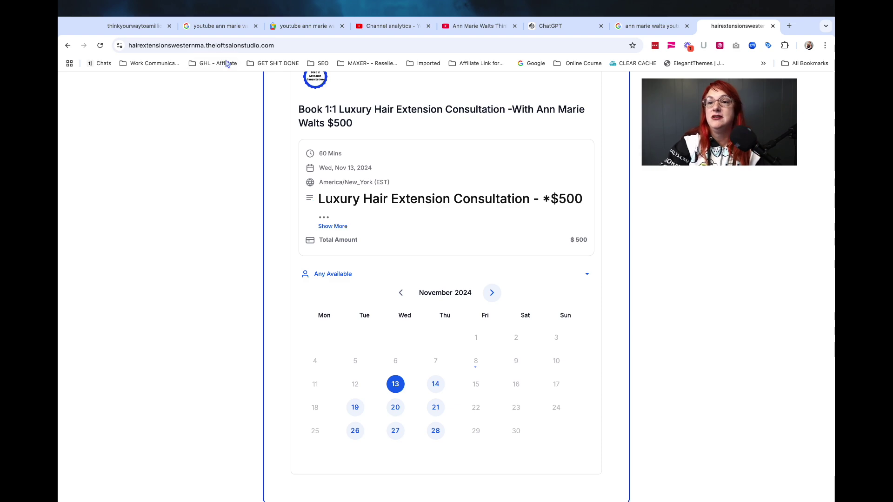
# - Return to the ChatGPT conversation and read the niche and educational content insights down to the traffic-boosting tips
pyautogui.click(545, 32)
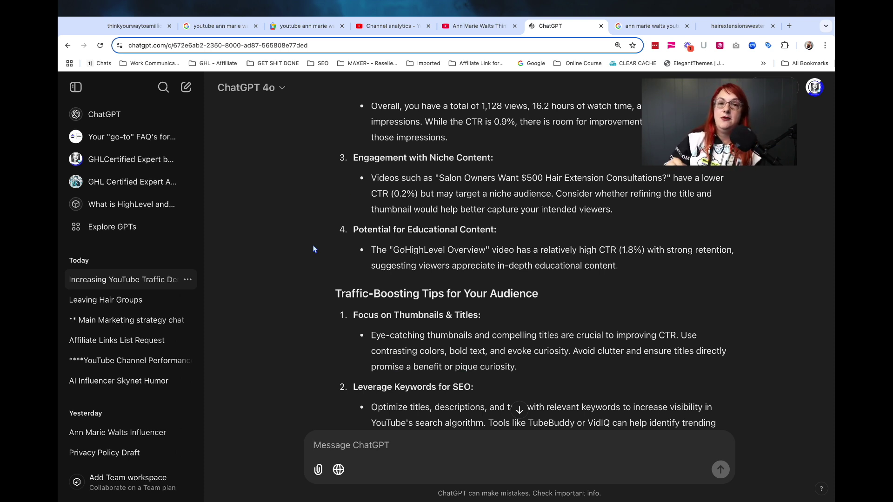
pyautogui.scroll(-1, 321, 251)
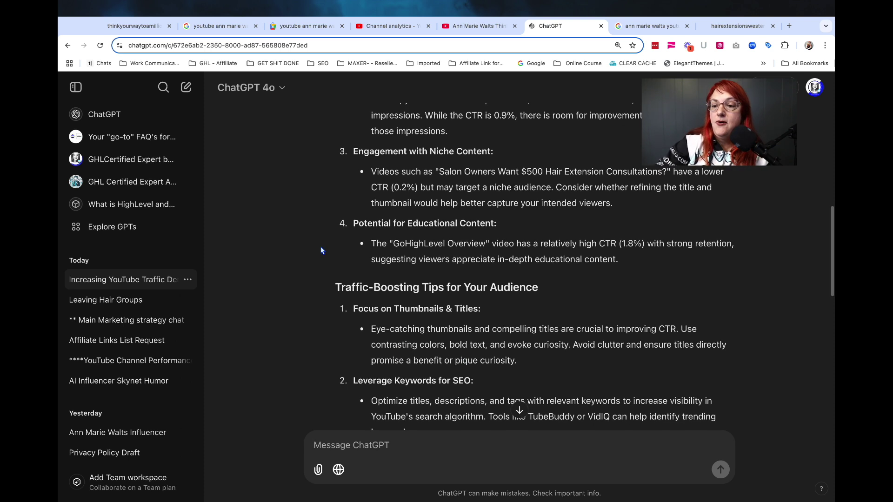
pyautogui.scroll(-1, 321, 251)
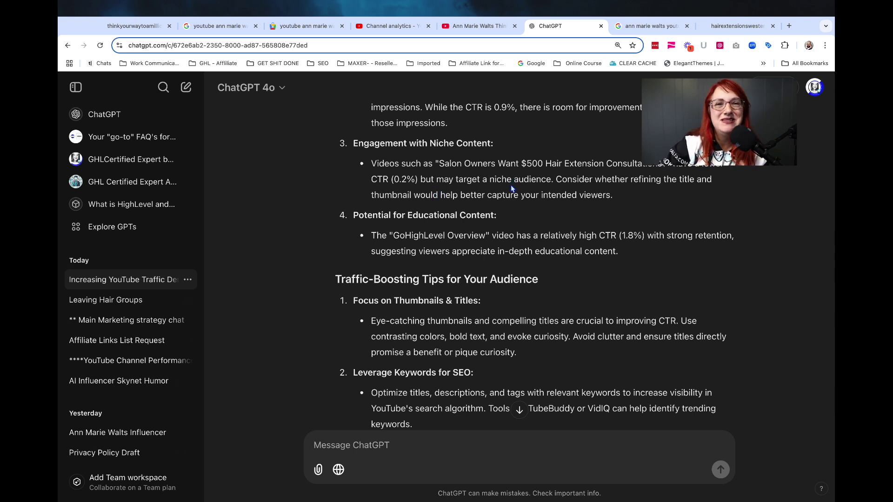
pyautogui.scroll(-2, 463, 263)
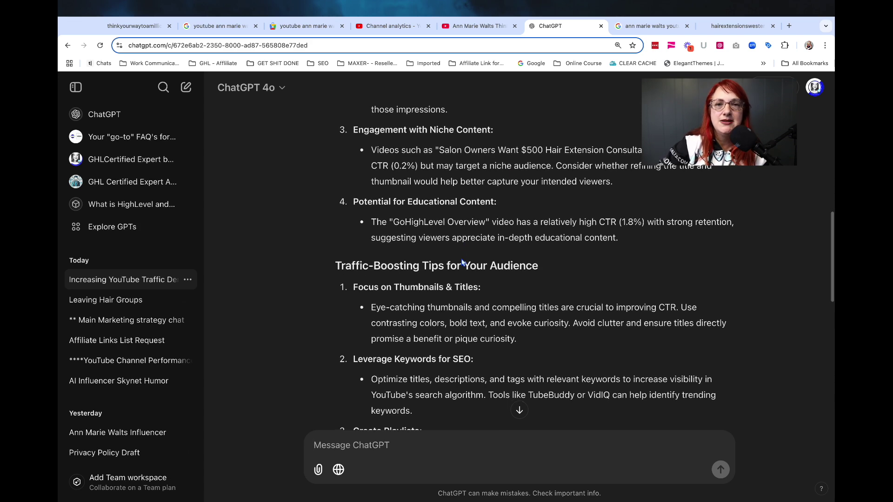
pyautogui.scroll(-3, 463, 262)
pyautogui.scroll(-2, 463, 263)
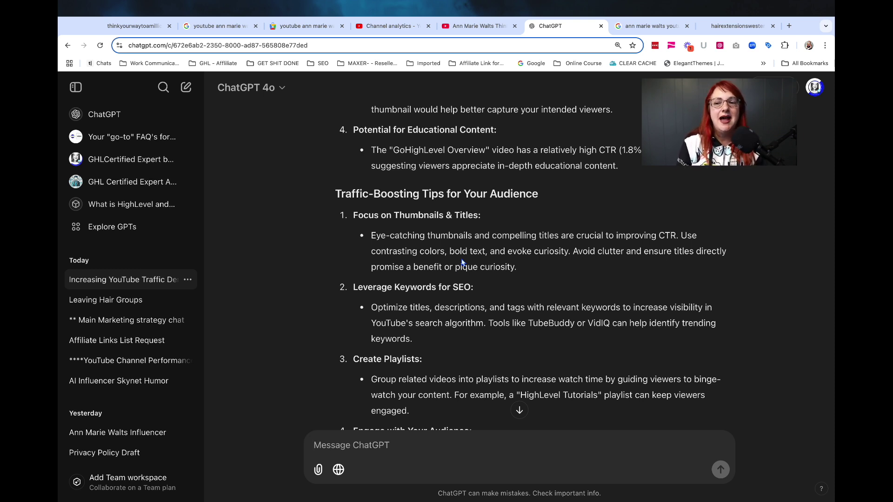
# - Read the traffic-boosting tips on thumbnails and titles, SEO keywords, playlists and audience engagement
pyautogui.scroll(2, 462, 262)
pyautogui.scroll(1, 461, 261)
pyautogui.scroll(-1, 462, 262)
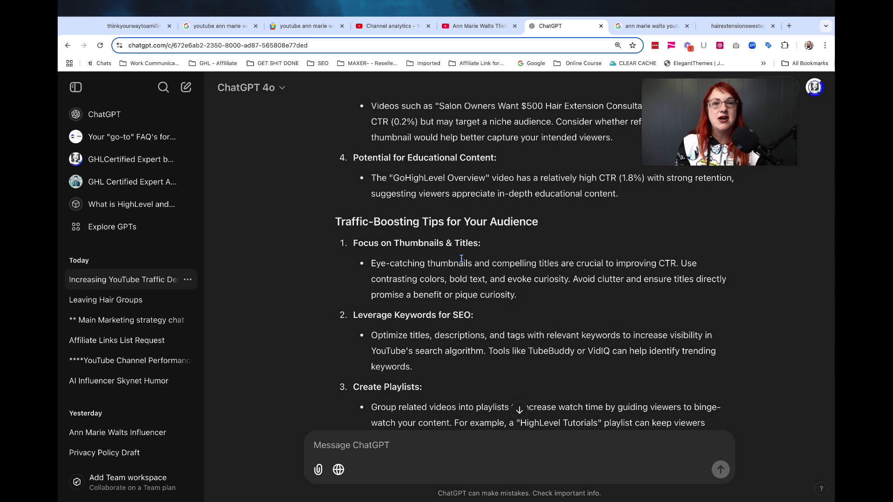
pyautogui.scroll(-4, 461, 258)
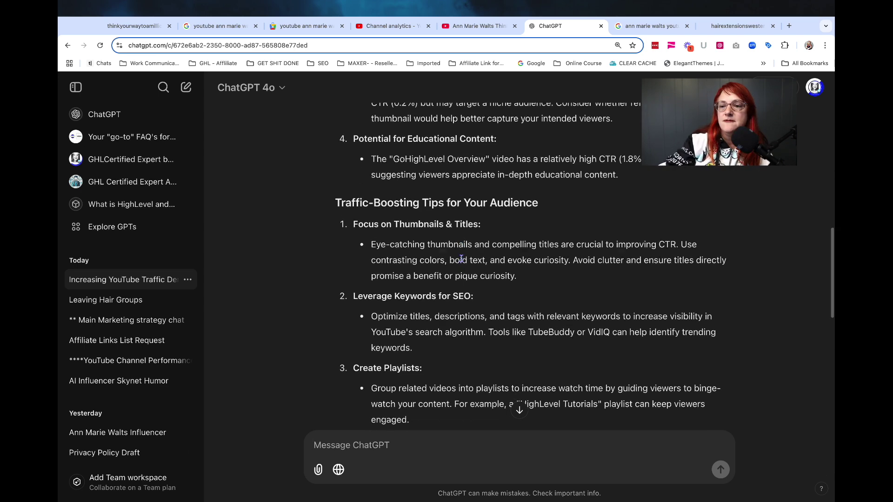
pyautogui.scroll(2, 461, 259)
pyautogui.scroll(1, 462, 258)
pyautogui.scroll(-3, 461, 259)
pyautogui.scroll(1, 462, 259)
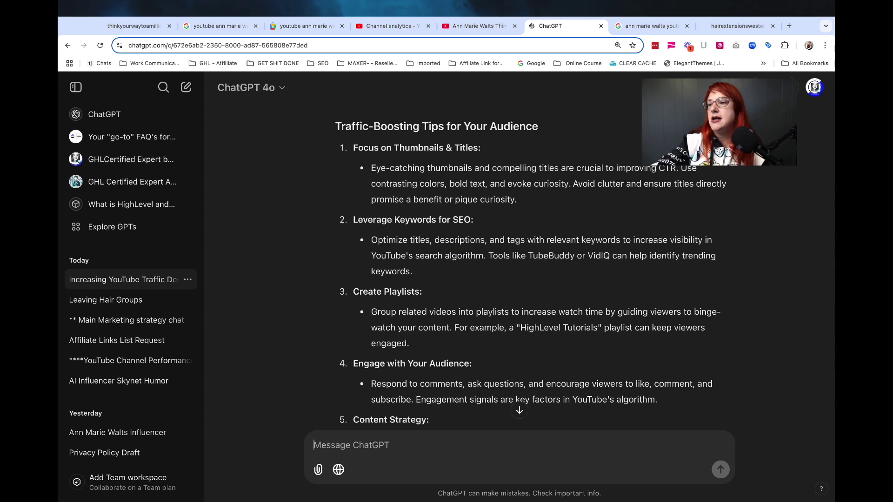
# - Open Canva's projects page in a new browser tab and open the "Million Dollar YouTube" design
pyautogui.click(789, 26)
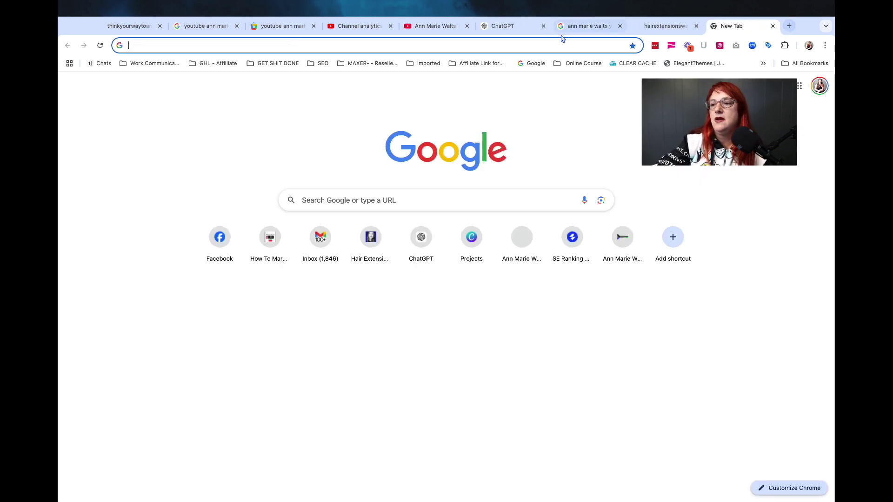
pyautogui.click(537, 44)
pyautogui.write('ca')
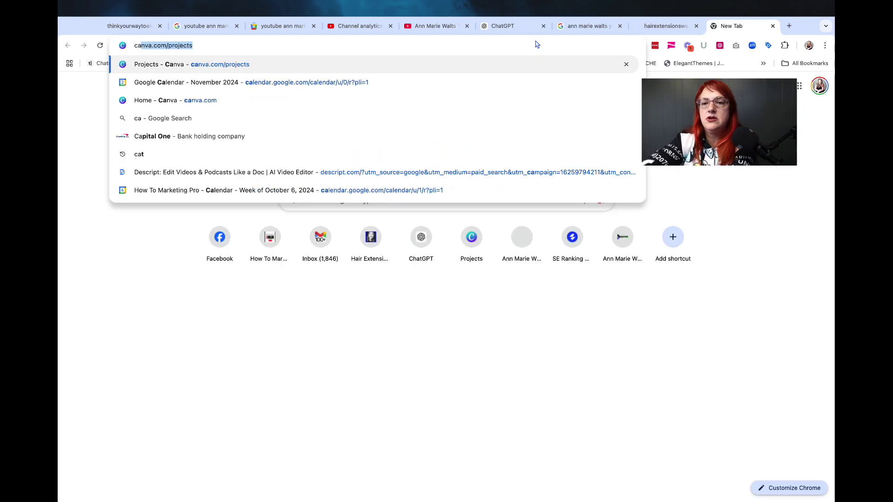
pyautogui.press('Return')
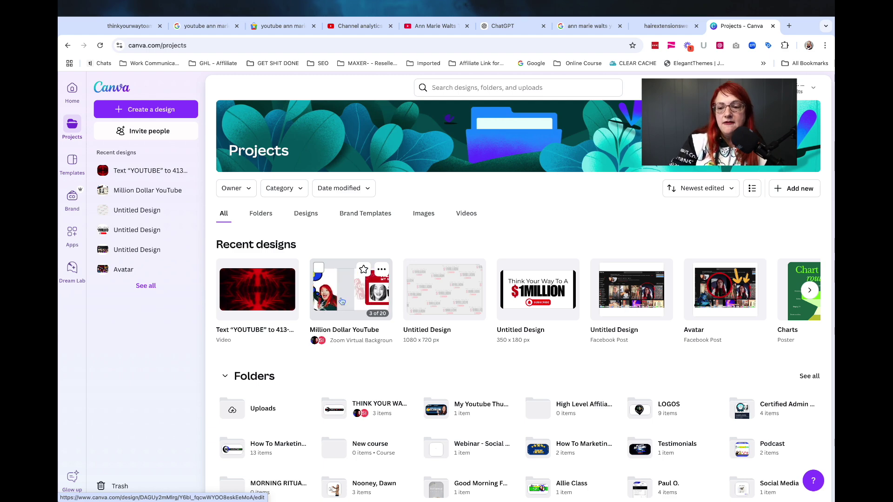
pyautogui.click(341, 301)
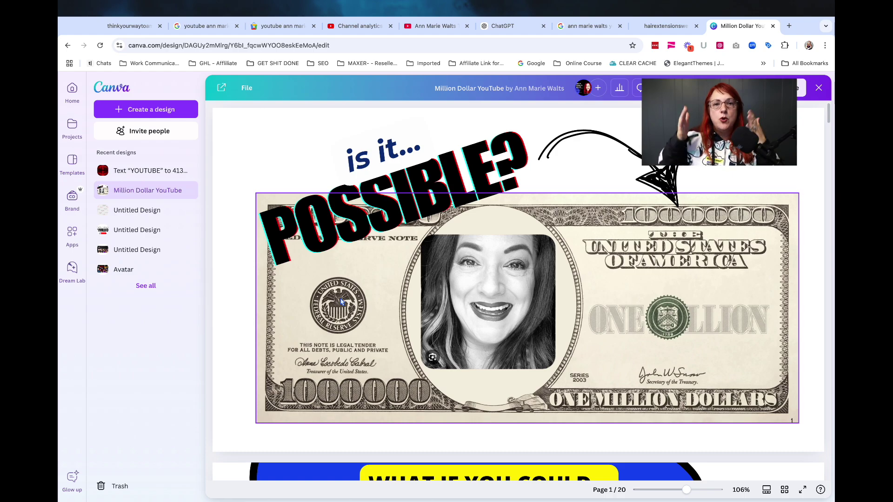
# - Examine the thumbnail pages of the "Million Dollar YouTube" design down to the "Blow Up Stats!" page about becoming debt-free
pyautogui.scroll(-15, 341, 301)
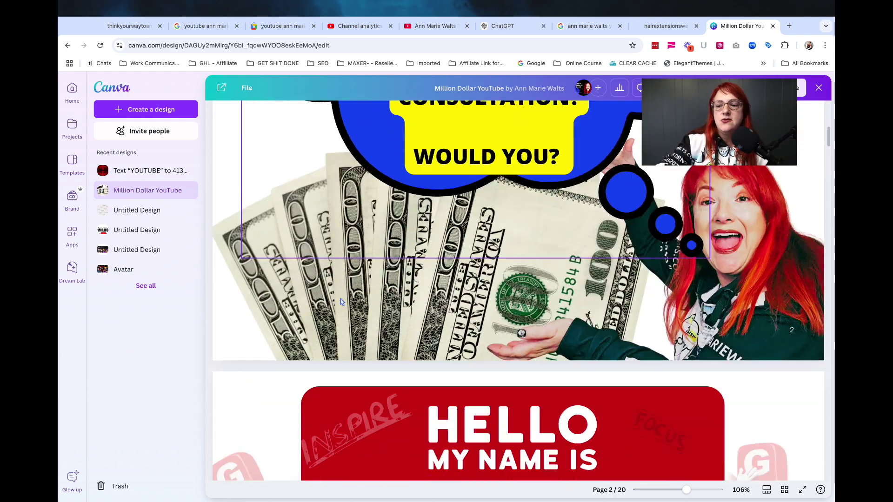
pyautogui.scroll(-20, 341, 301)
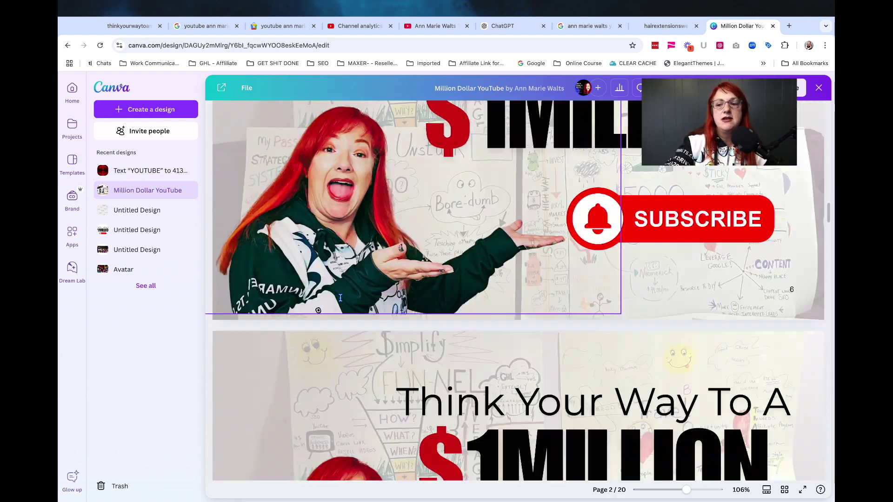
pyautogui.scroll(-20, 340, 302)
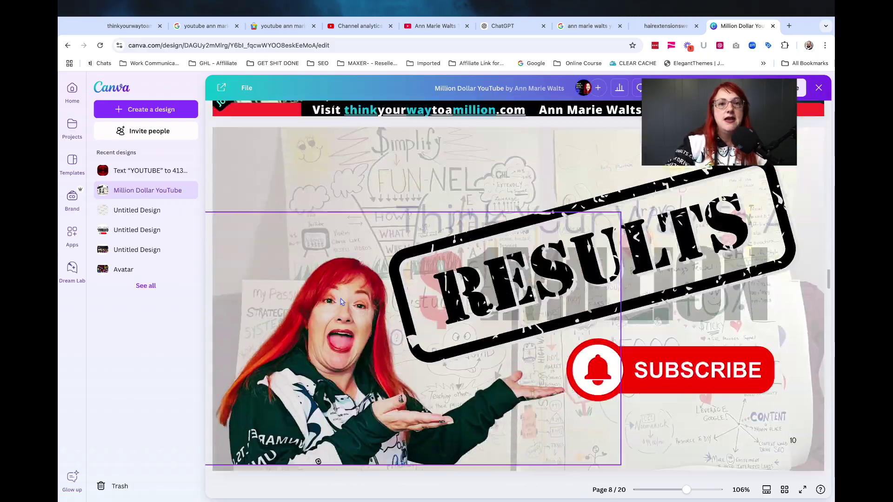
pyautogui.scroll(-20, 340, 302)
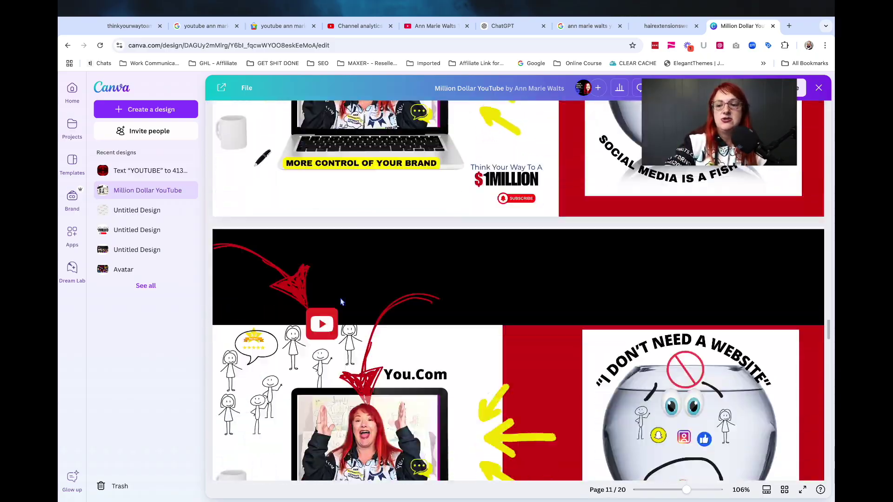
pyautogui.scroll(-20, 341, 301)
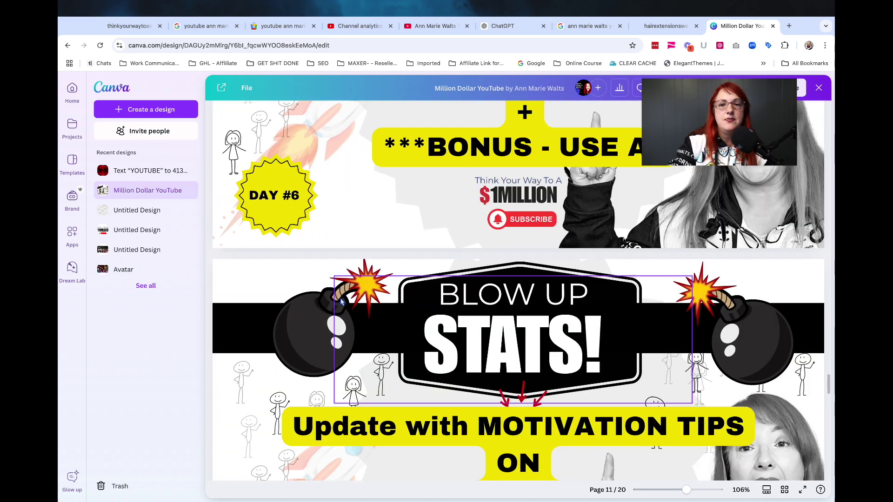
pyautogui.scroll(-2, 341, 301)
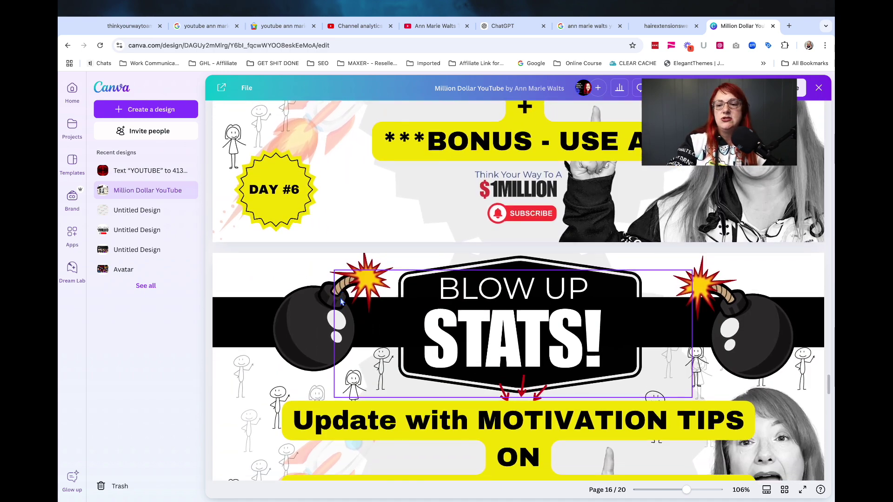
pyautogui.scroll(-1, 341, 301)
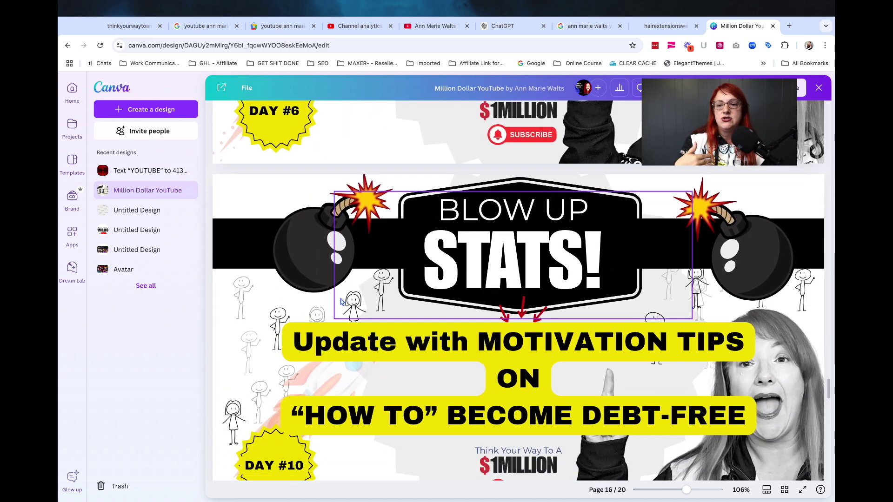
pyautogui.keyDown('ctrl'); pyautogui.scroll(-5, 341, 301); pyautogui.keyUp('ctrl')
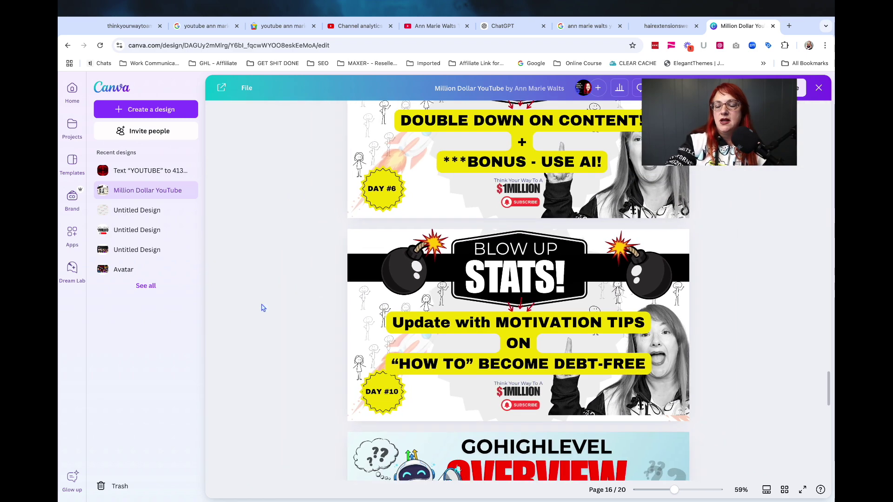
# - Open the design in the full editor and examine the Day 6 Update, OVERVIEW and Open AI thumbnail pages
pyautogui.click(263, 308)
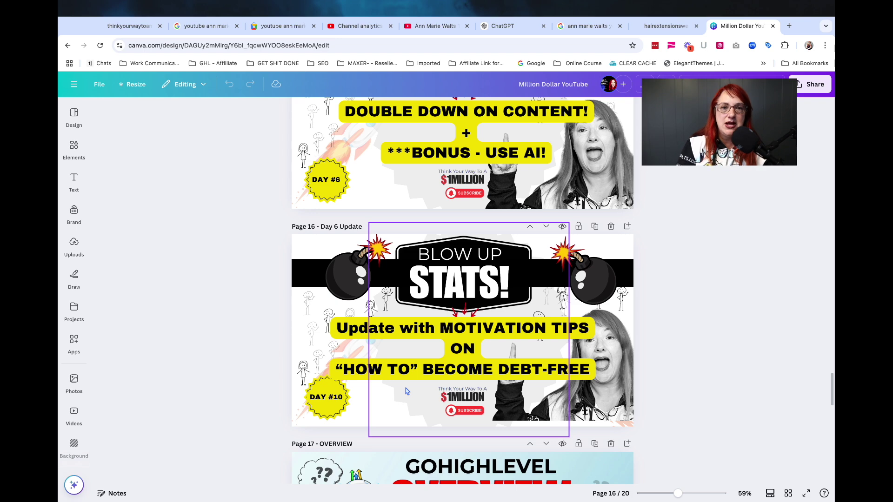
pyautogui.scroll(-8, 406, 391)
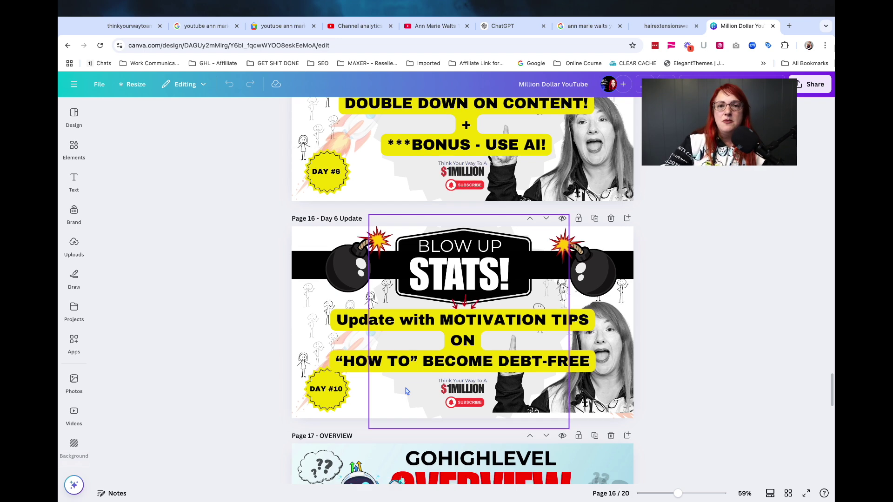
pyautogui.scroll(-1, 406, 391)
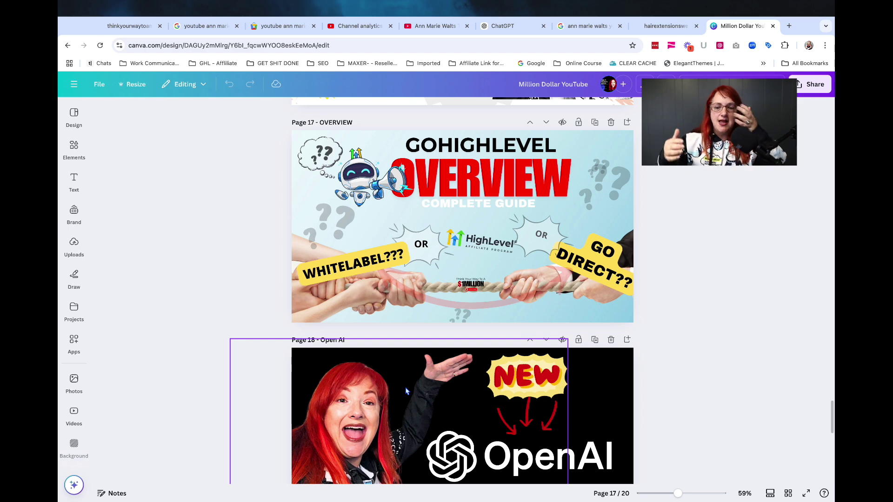
pyautogui.scroll(-5, 406, 392)
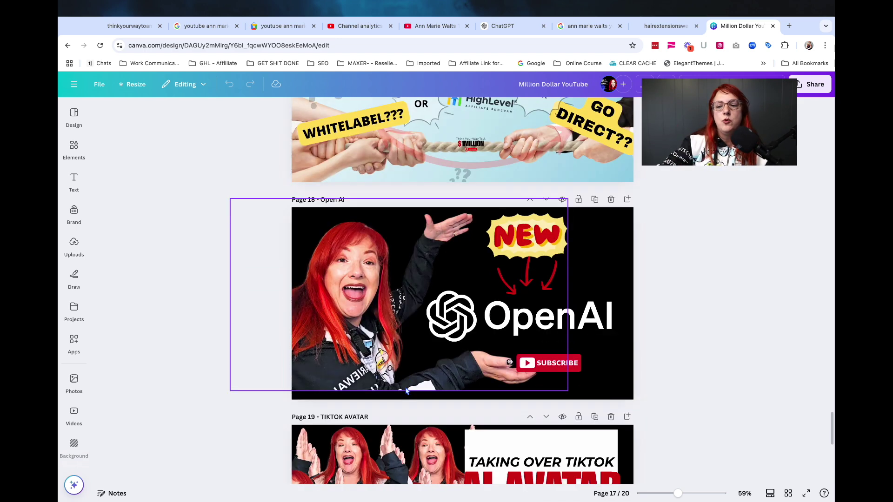
# - Return to the ChatGPT conversation and read the remaining tips on content strategy, calls to action and collaborations, through the final thoughts
pyautogui.click(505, 33)
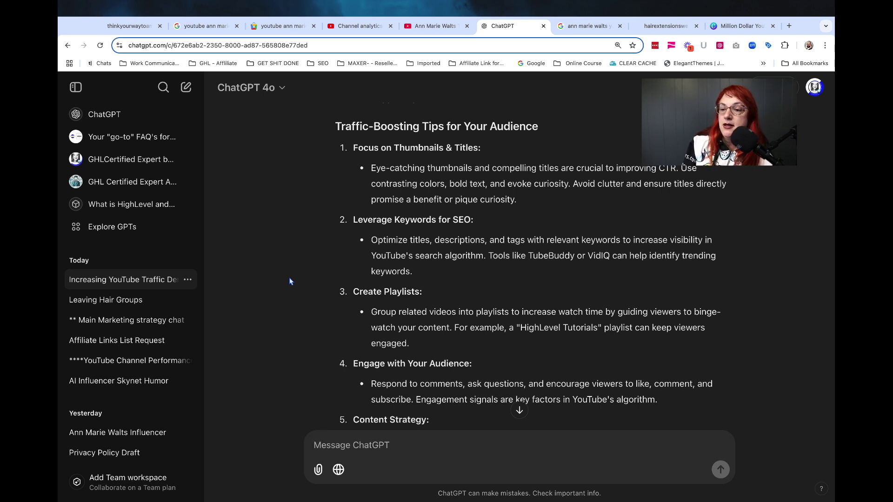
pyautogui.scroll(-3, 289, 282)
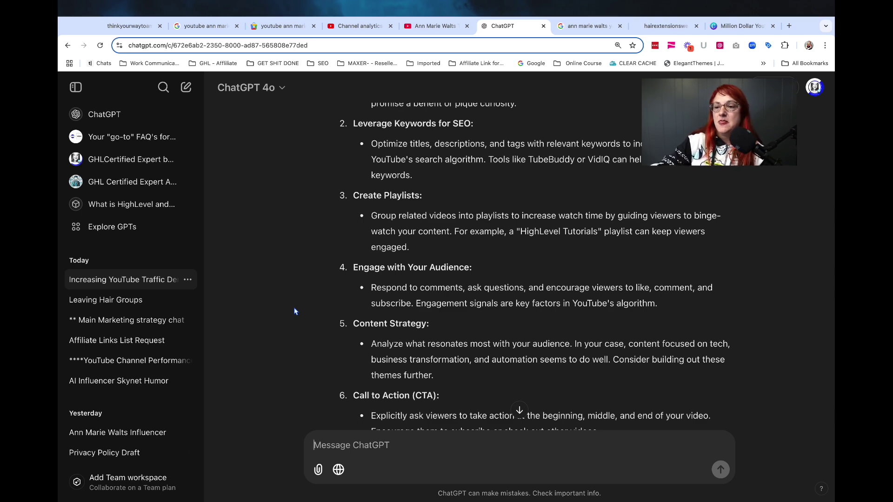
pyautogui.scroll(-3, 294, 311)
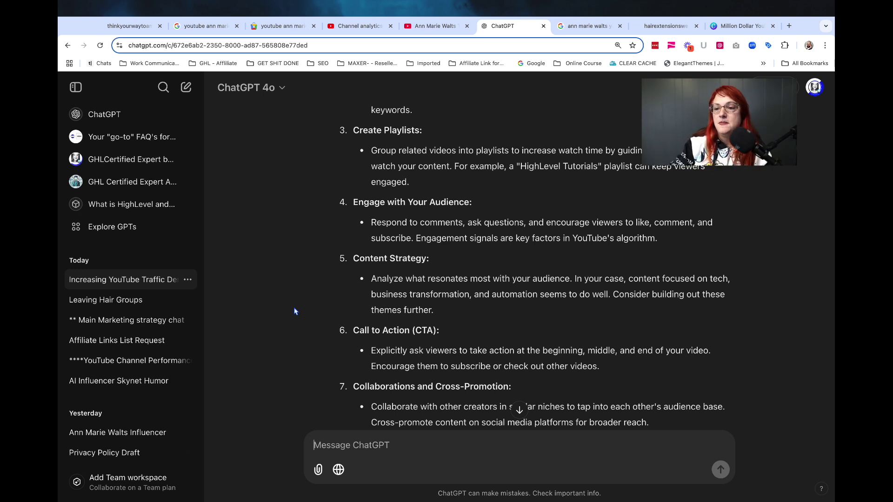
pyautogui.scroll(-2, 294, 311)
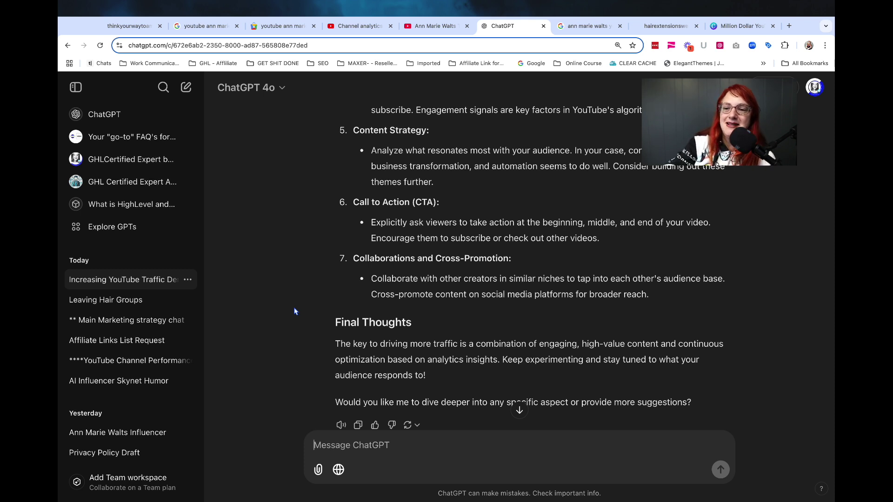
pyautogui.scroll(-3, 294, 311)
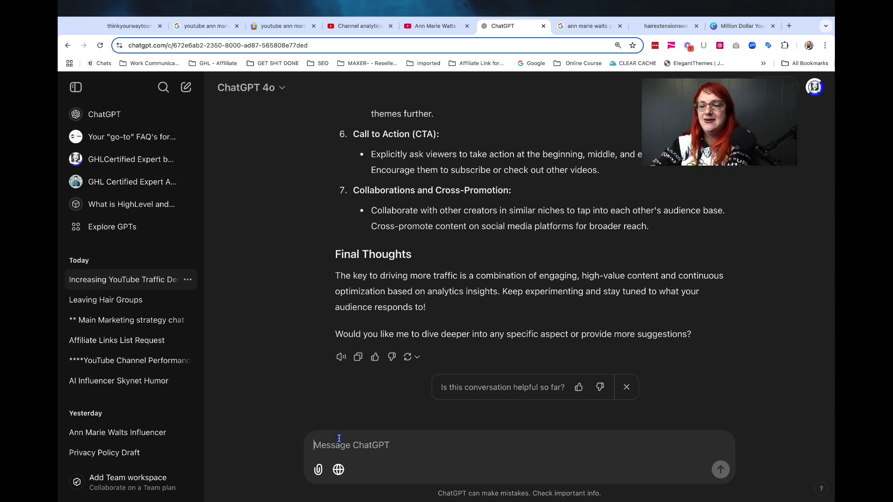
# - Reply to ChatGPT with "No thank you. I think you covered enough!"
pyautogui.write('No thank ')
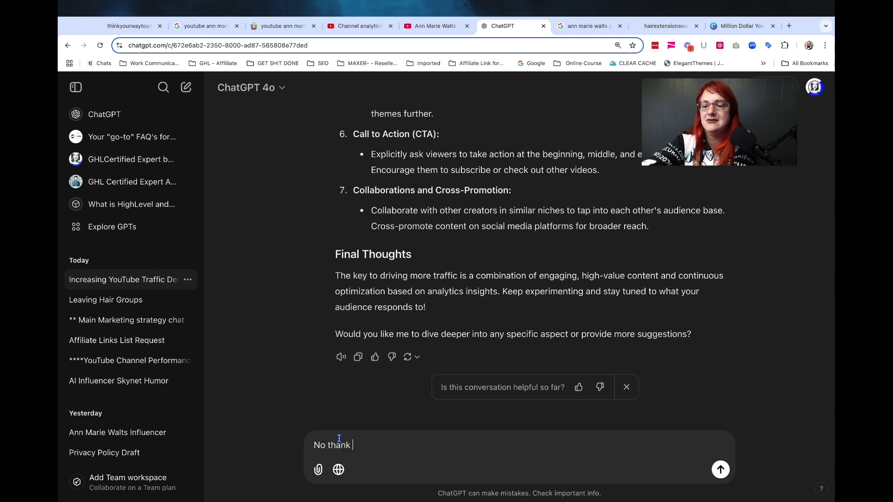
pyautogui.write('you.  I think')
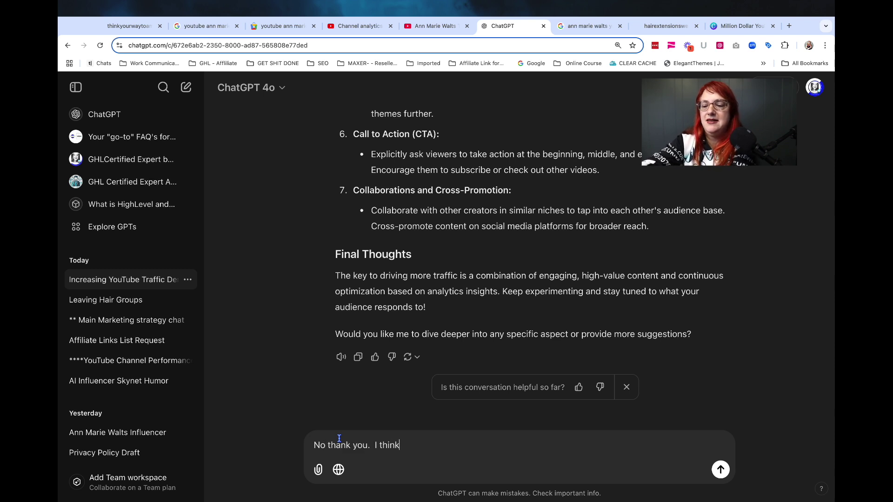
pyautogui.write(' you covered')
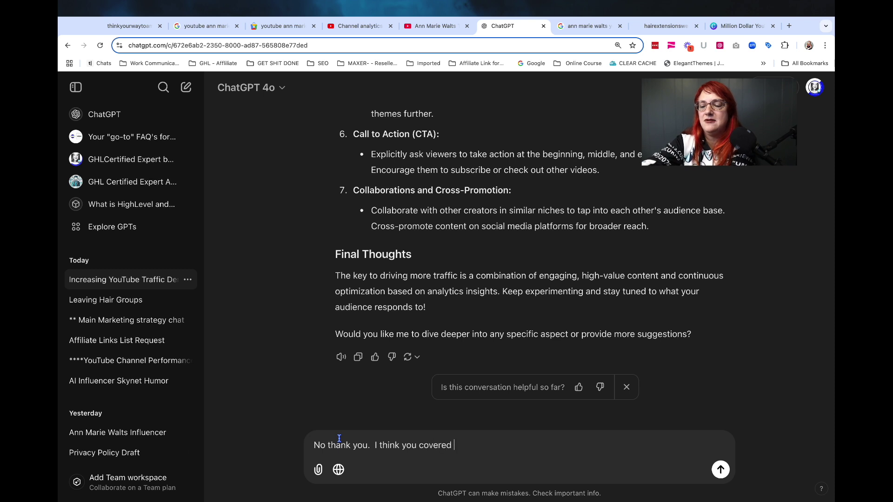
pyautogui.write(' enou')
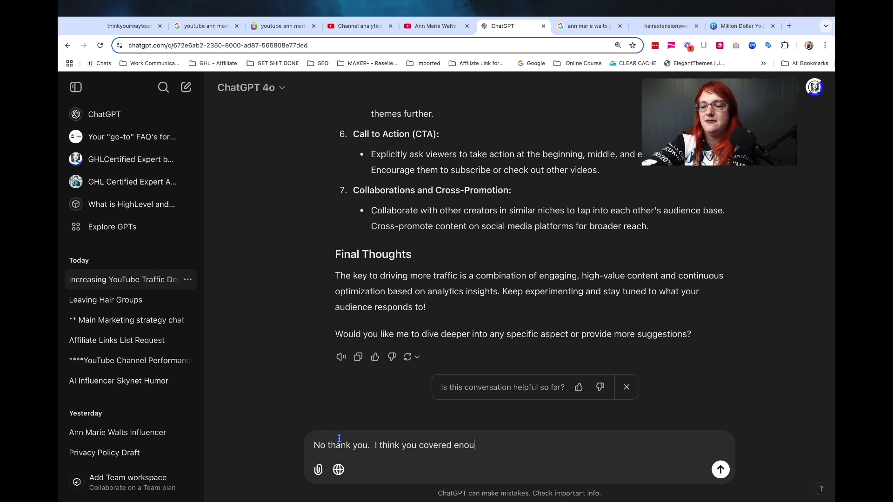
pyautogui.write('gh!')
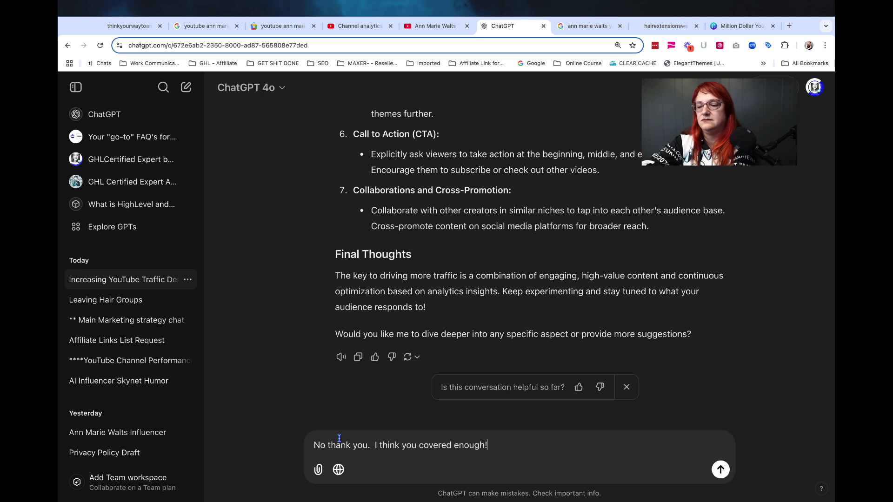
pyautogui.press('Return')
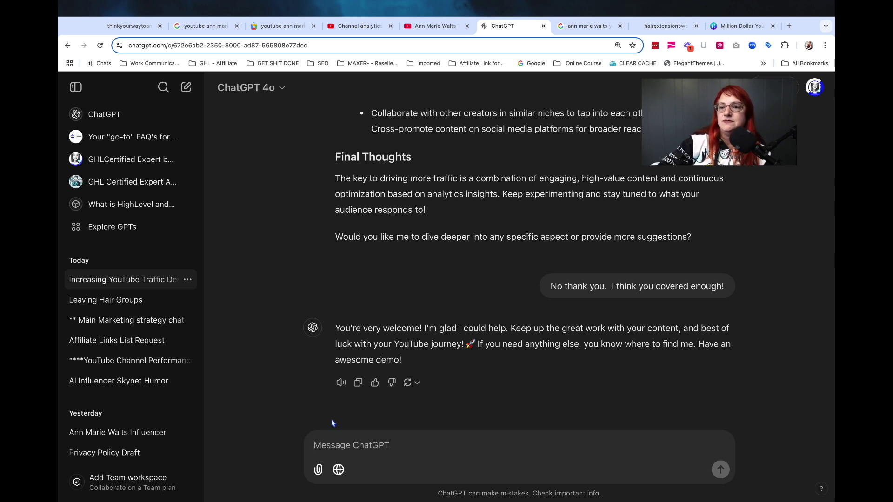
# - Switch to the YouTube channel page, move the profile import pop-up off the account options, and open YouTube Studio
pyautogui.click(365, 29)
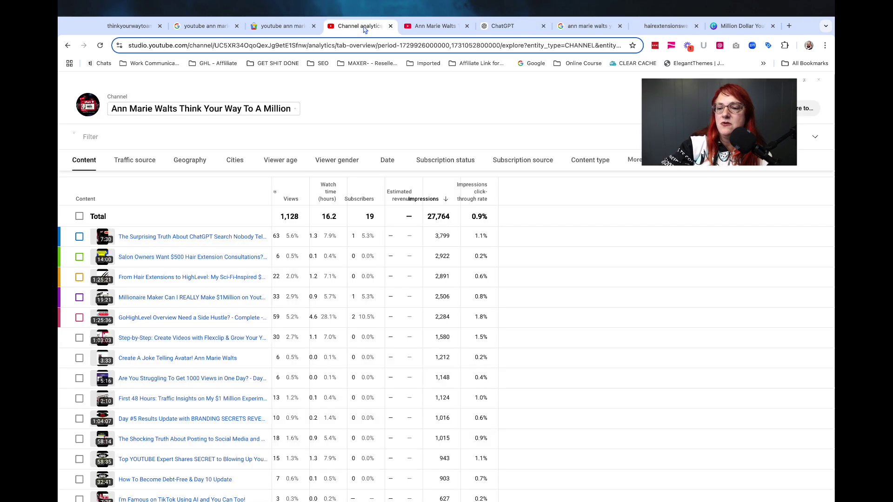
pyautogui.click(420, 29)
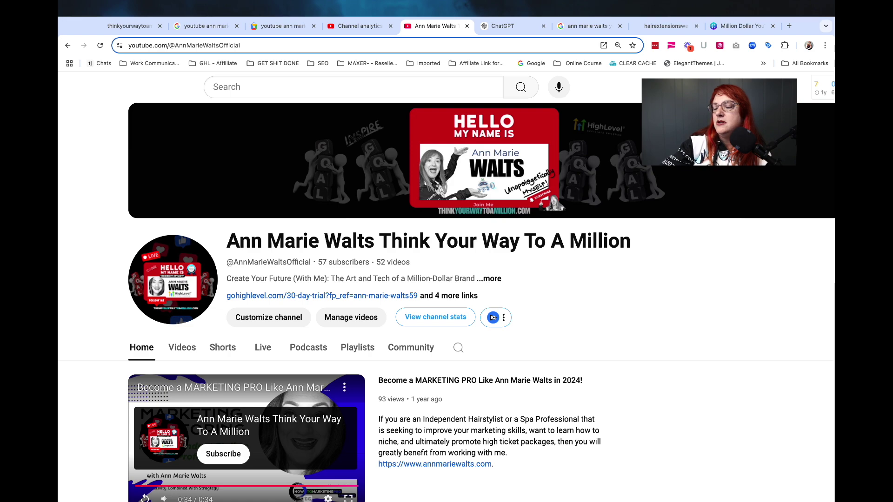
pyautogui.click(818, 82)
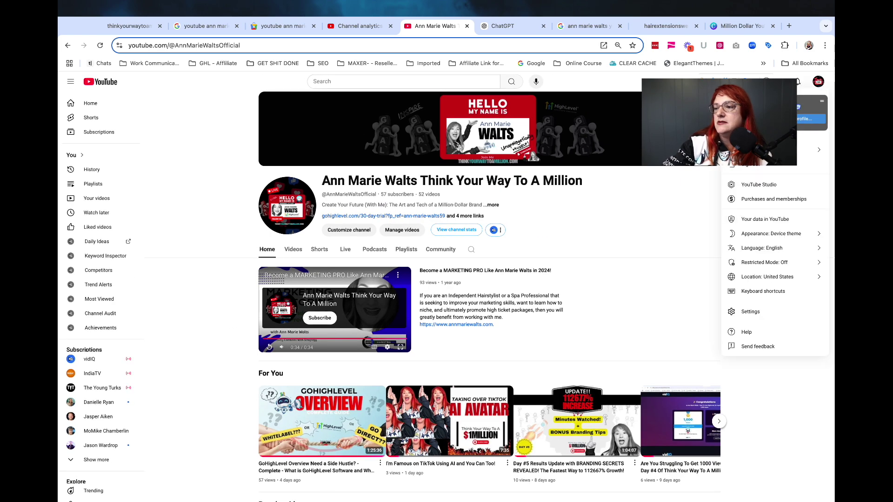
pyautogui.moveTo(744, 180); pyautogui.dragTo(781, 326)
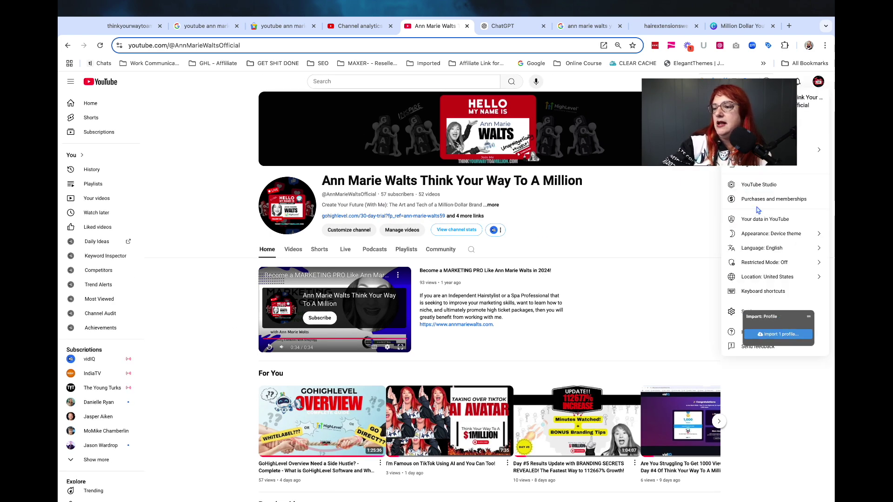
pyautogui.click(754, 186)
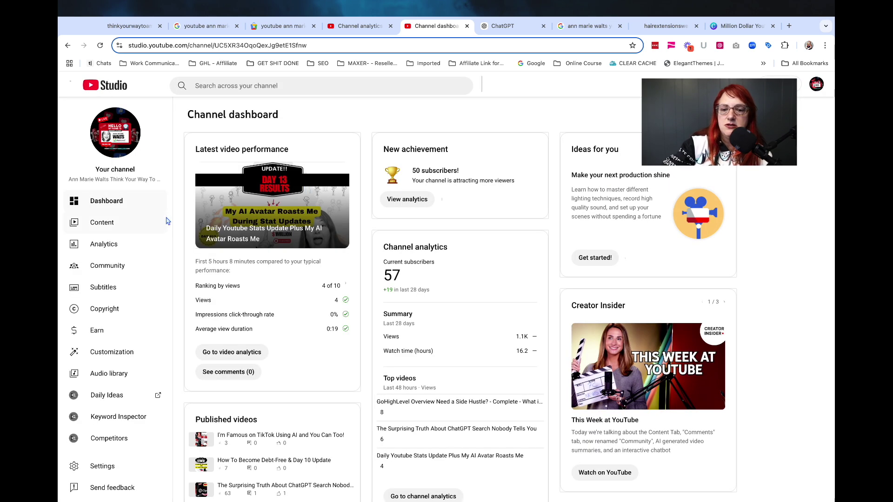
# - Open the channel's content in YouTube Studio and show its playlists
pyautogui.scroll(-2, 123, 285)
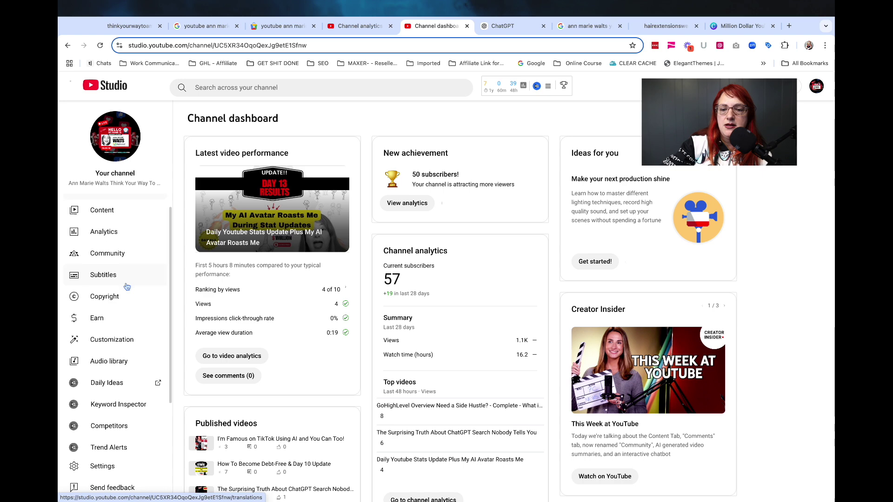
pyautogui.scroll(2, 126, 286)
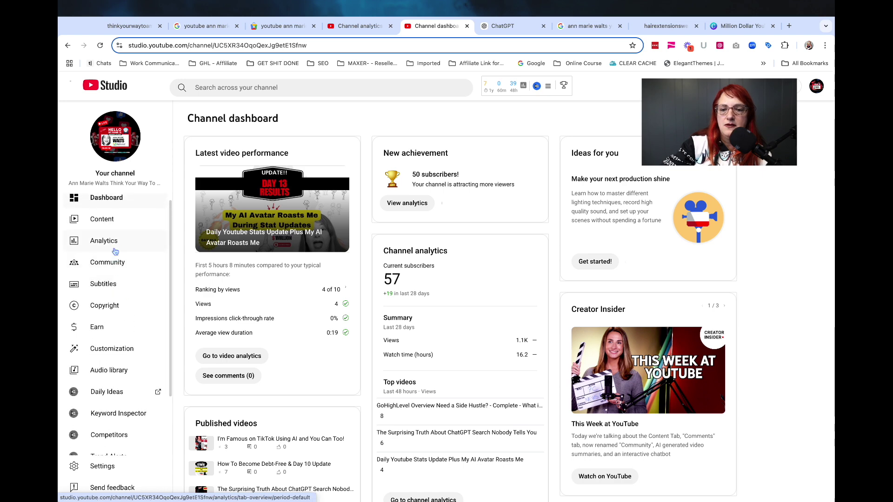
pyautogui.click(106, 227)
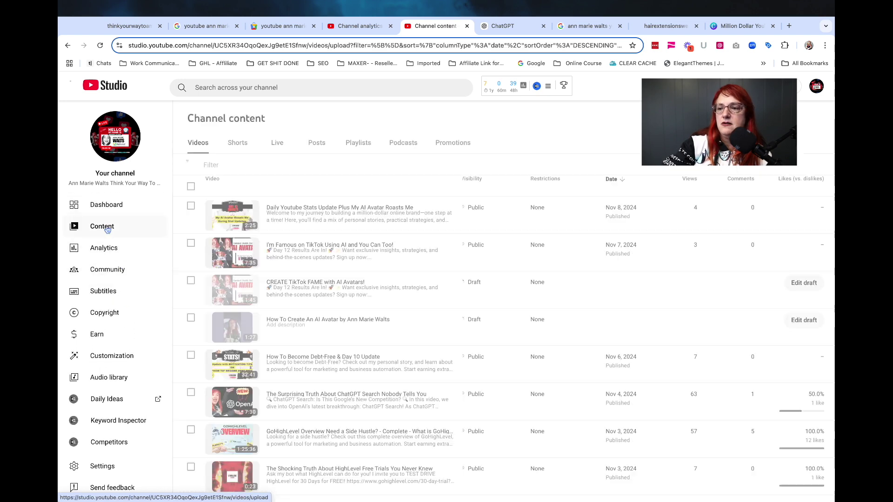
pyautogui.click(362, 146)
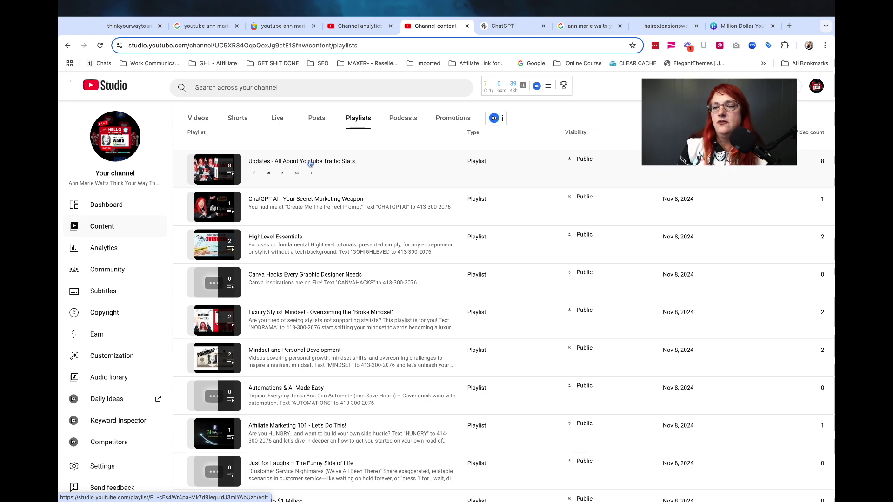
# - Look through the channel's playlists and open the details of "ChatGPT AI - Your Secret Marketing Weapon"
pyautogui.scroll(-1, 311, 219)
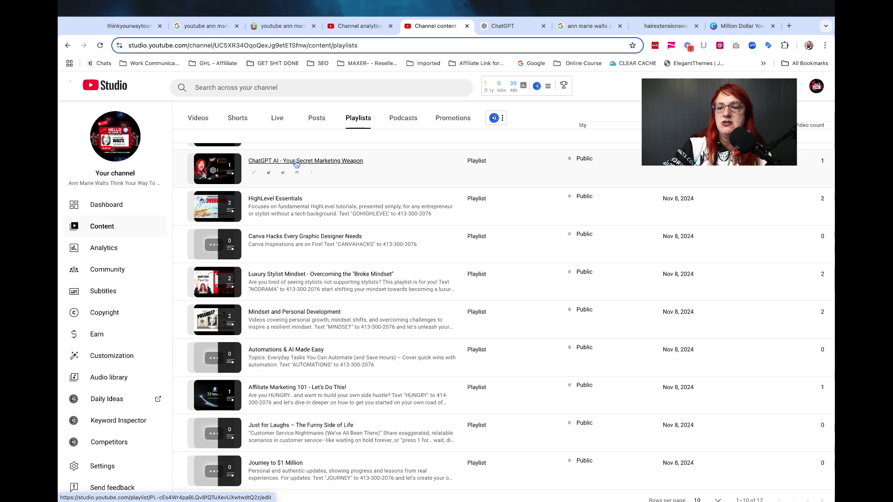
pyautogui.scroll(-1, 293, 209)
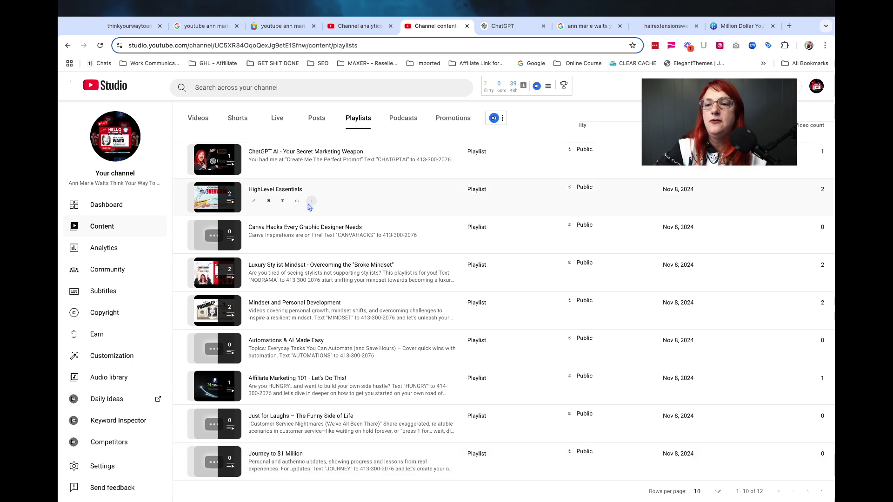
pyautogui.click(308, 154)
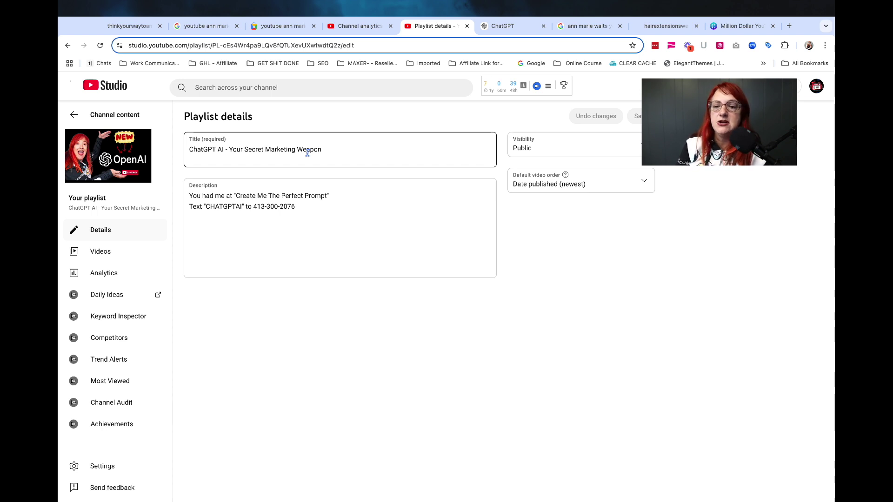
# - Return to the channel's playlists and look through the list down to "Journey to $1 Million"
pyautogui.click(209, 223)
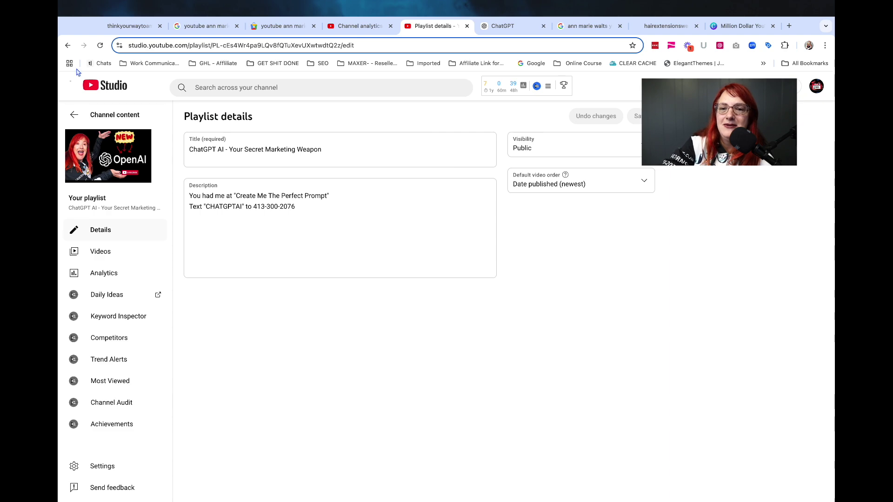
pyautogui.click(73, 117)
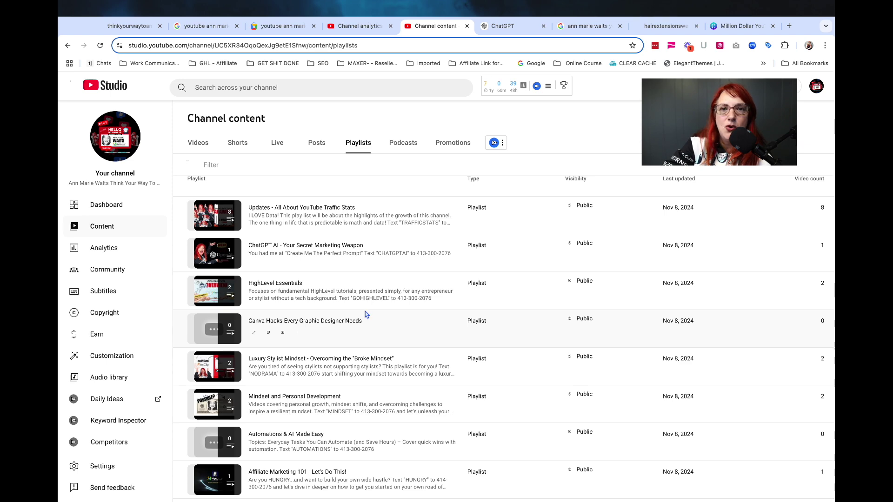
pyautogui.scroll(-2, 367, 314)
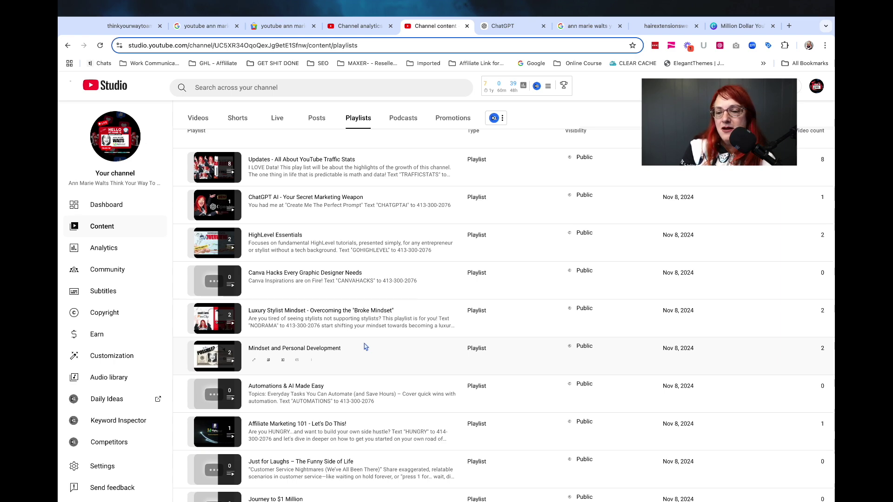
pyautogui.scroll(-2, 365, 347)
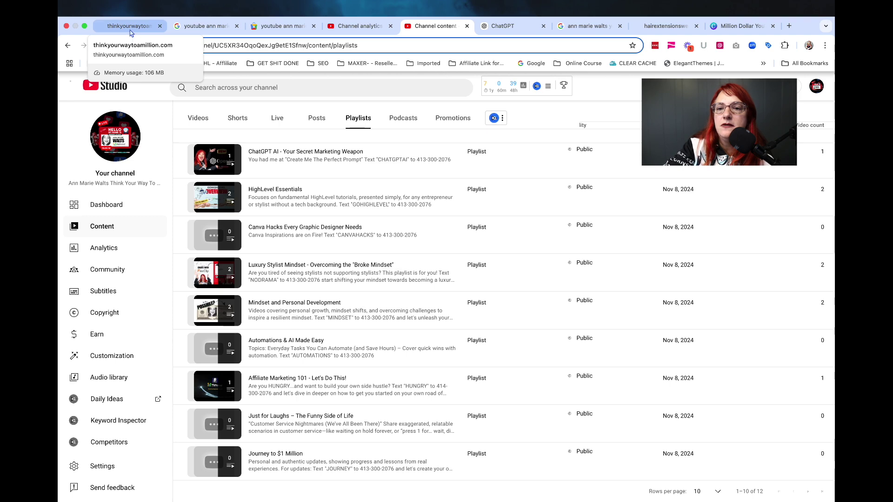
# - Switch to How To Marketing Pro, enter the GHL Certified Expert sub-account and show its opportunities pipeline
pyautogui.click(789, 26)
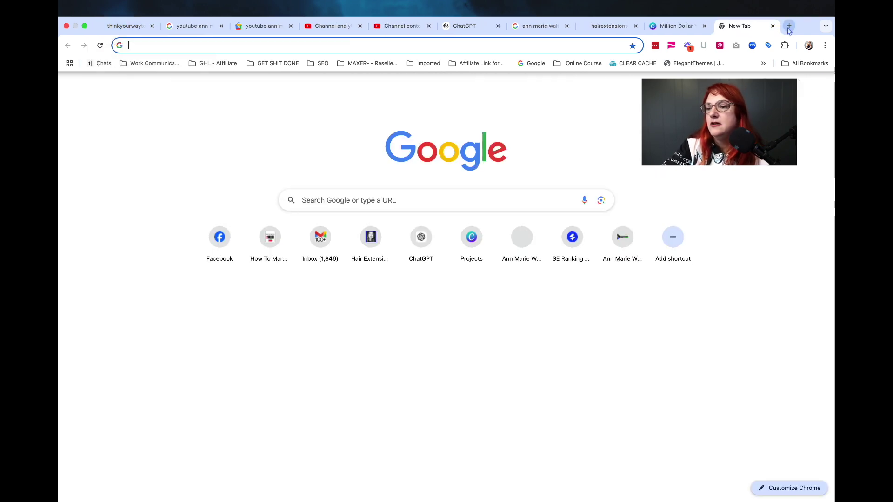
pyautogui.click(514, 48)
pyautogui.write('a')
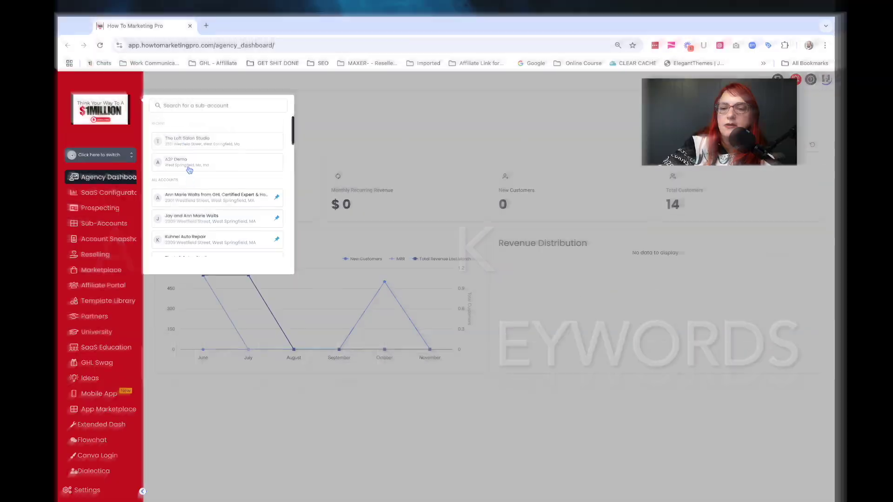
pyautogui.click(195, 201)
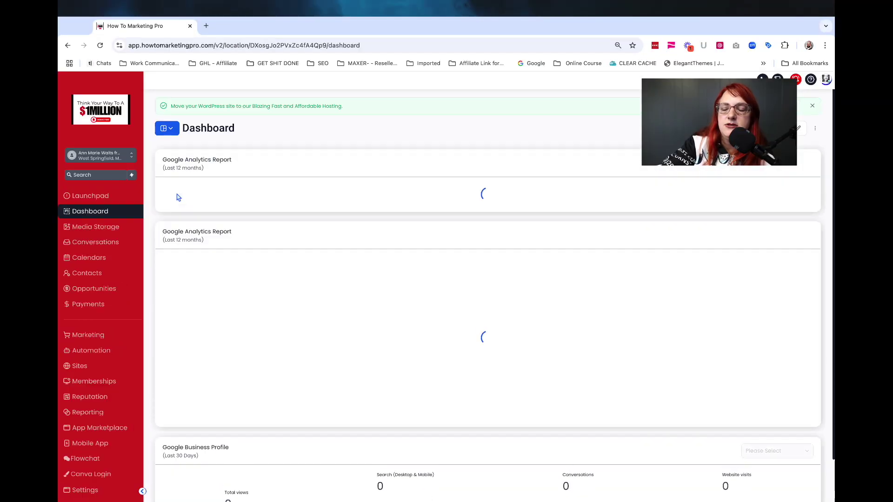
pyautogui.click(108, 295)
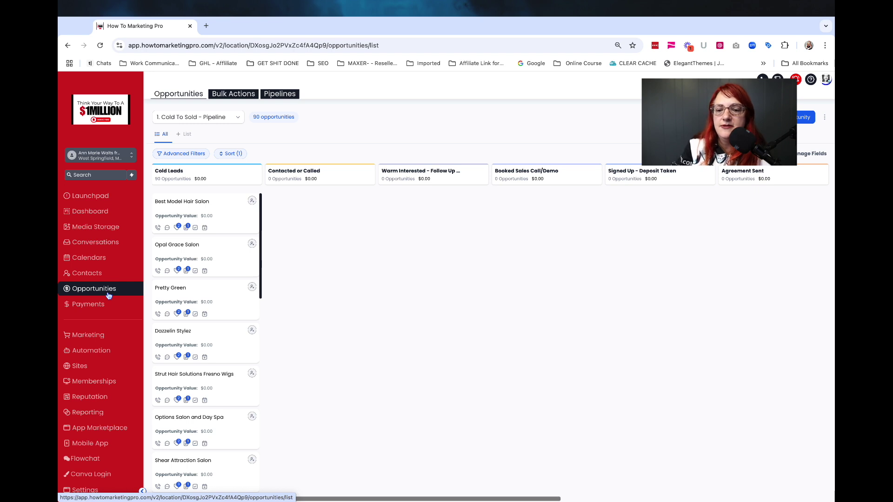
# - Show the recent automation workflows and open "YouTube Automation - for Think Your Way To A Million Campaign" for editing
pyautogui.click(102, 351)
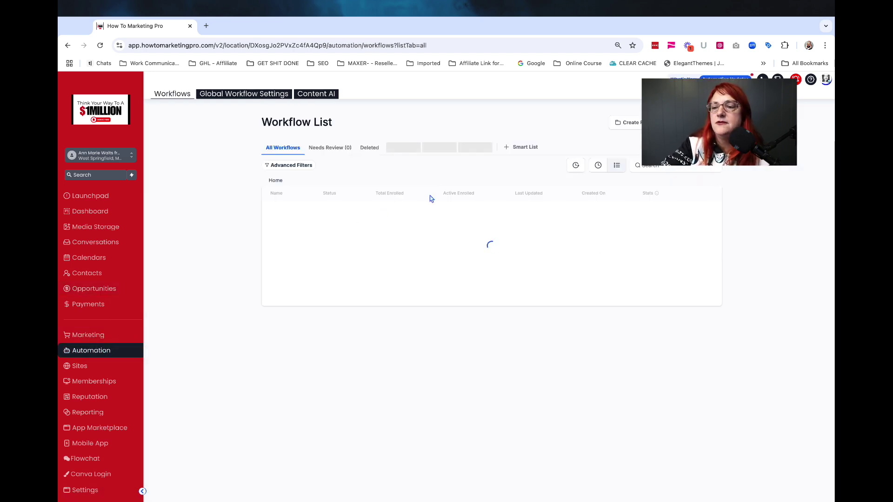
pyautogui.click(599, 166)
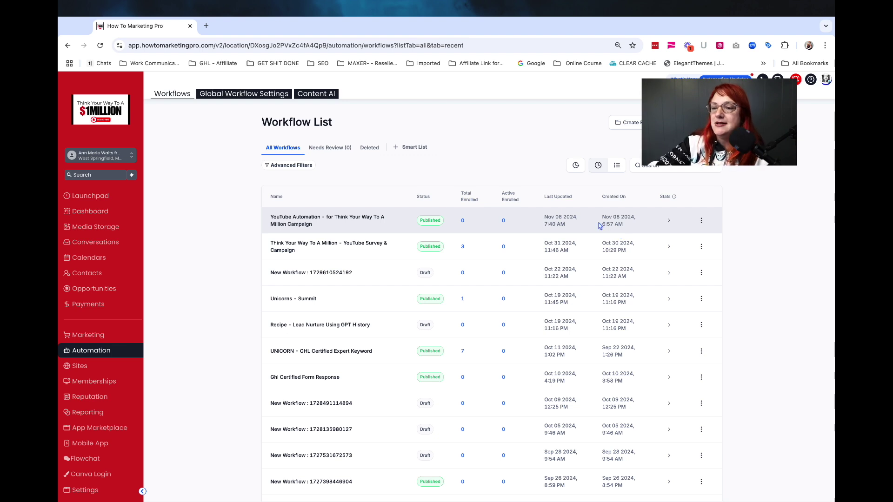
pyautogui.click(703, 223)
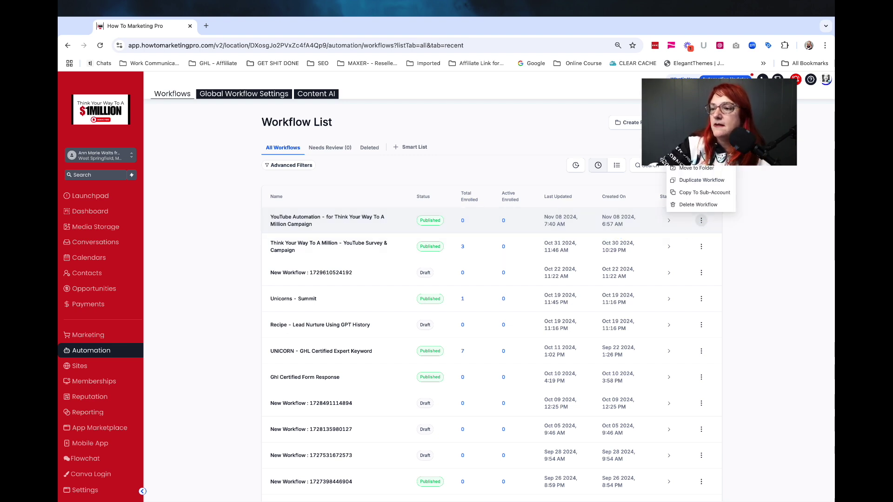
pyautogui.click(693, 156)
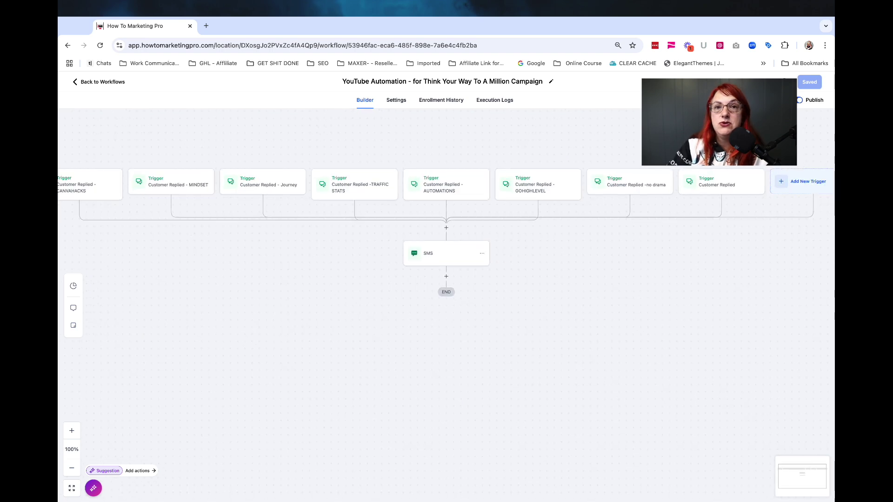
# - Review the exact match phrases of the CANVAHACKS customer reply trigger, then save the trigger and the workflow
pyautogui.scroll(-5, 469, 279)
pyautogui.scroll(3, 470, 279)
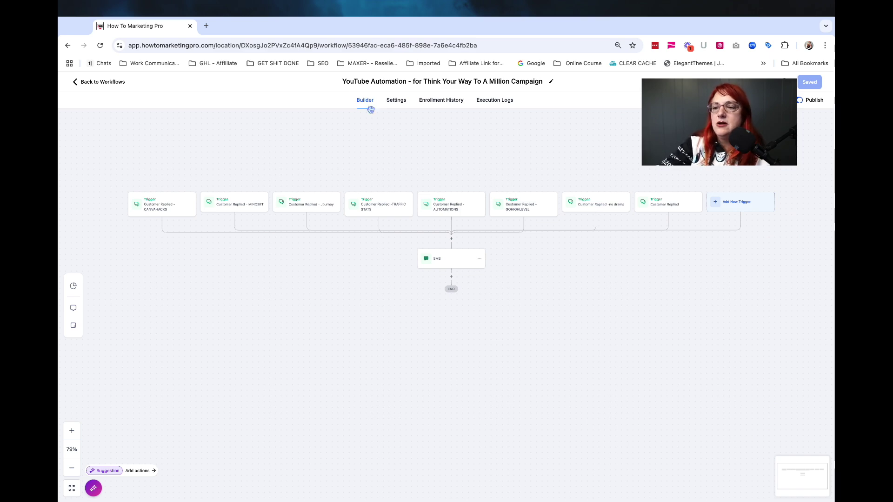
pyautogui.click(148, 206)
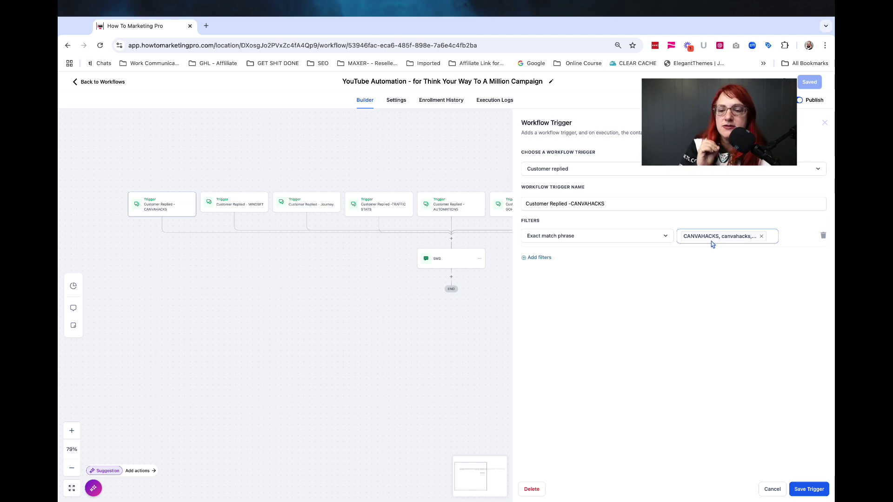
pyautogui.click(802, 488)
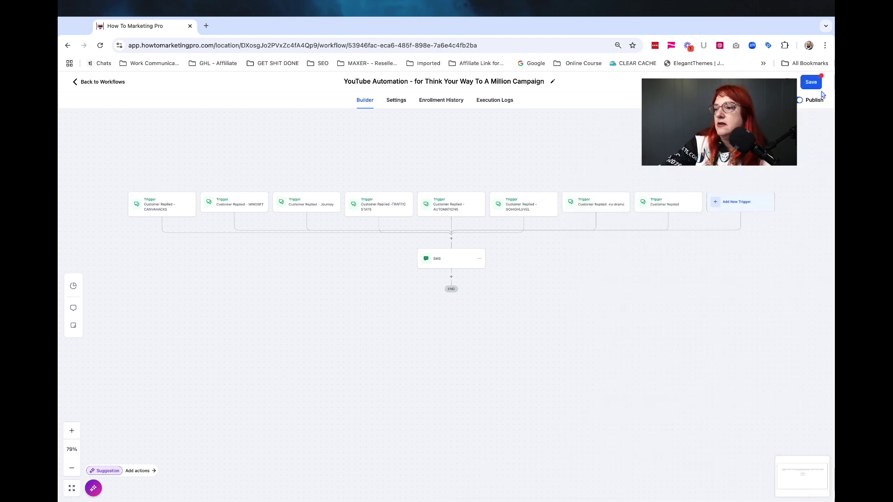
pyautogui.click(810, 82)
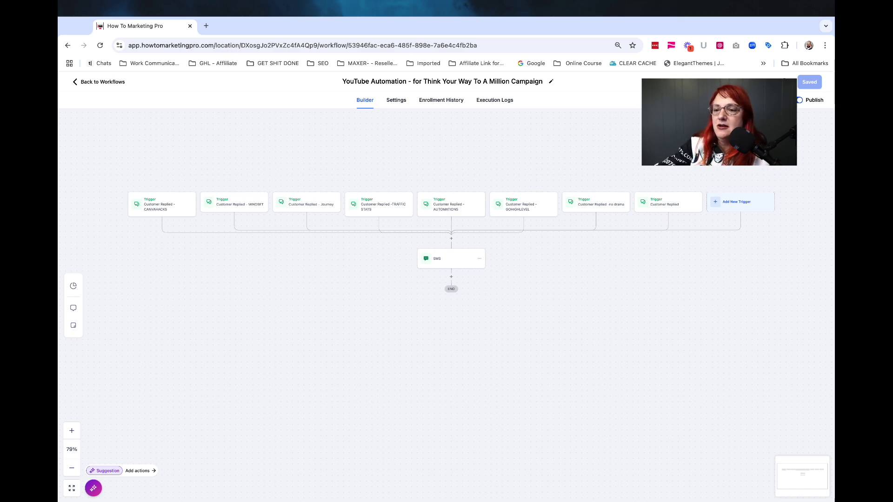
# - Examine the workflow's keyword reply triggers and open the SMS action they lead to
pyautogui.scroll(5, 278, 214)
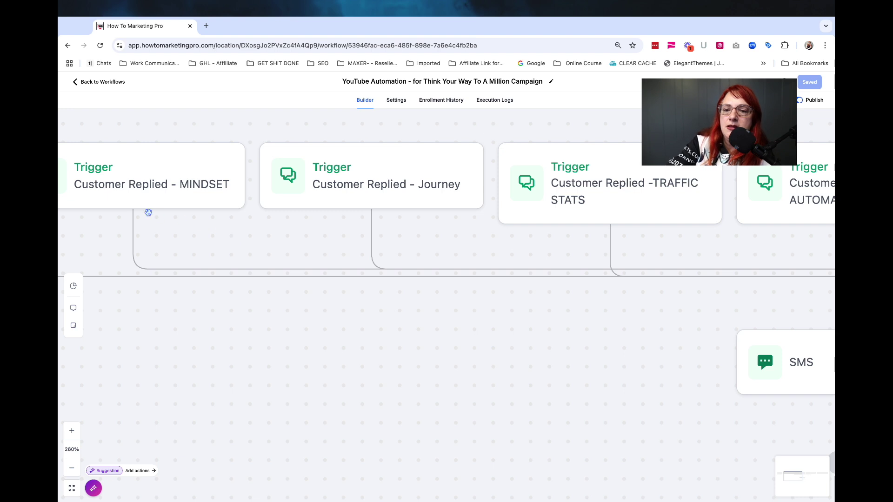
pyautogui.hscroll(2, 141, 215)
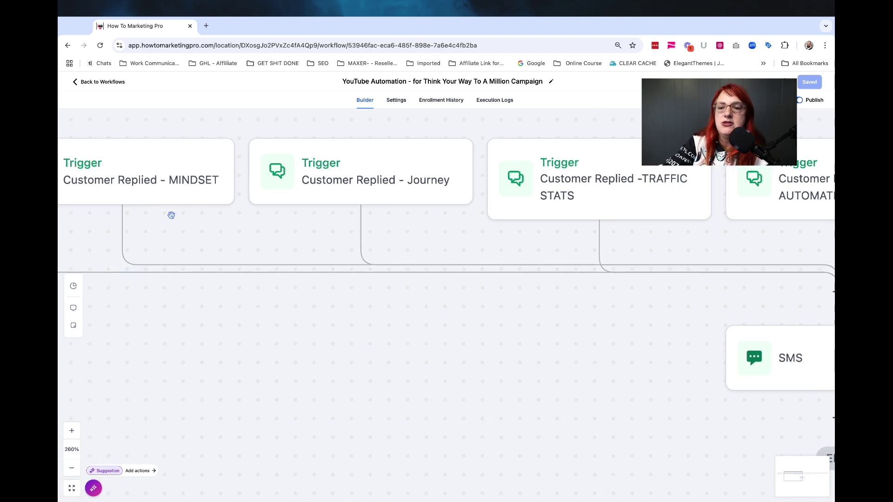
pyautogui.moveTo(490, 225); pyautogui.dragTo(253, 229)
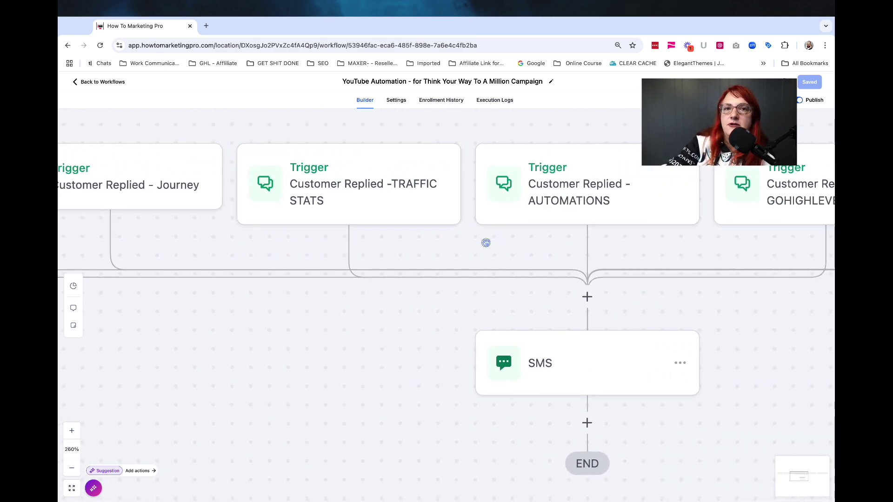
pyautogui.scroll(-5, 457, 244)
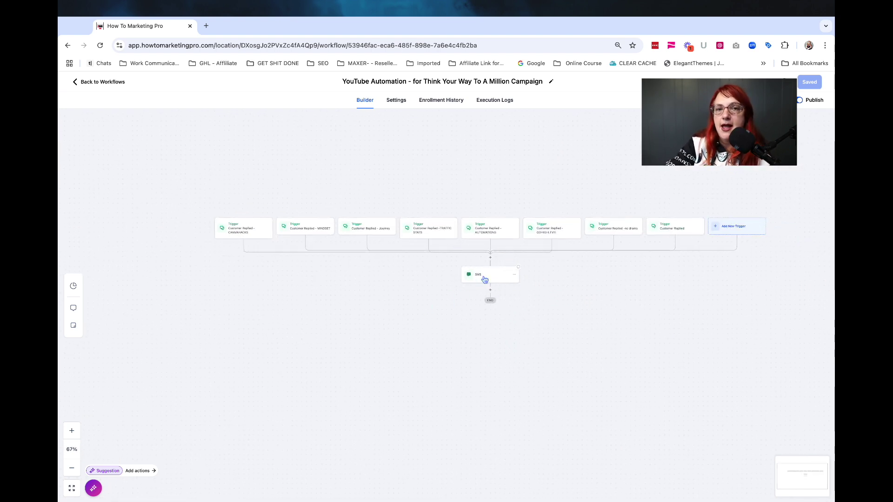
pyautogui.click(484, 279)
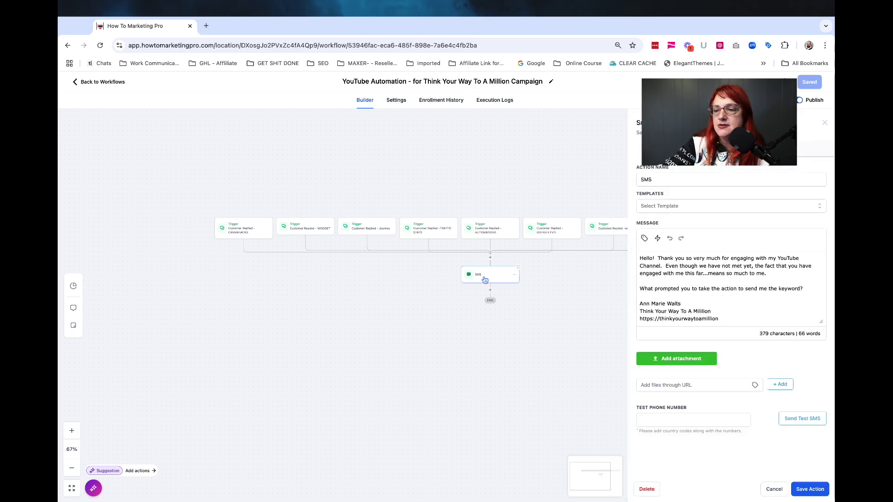
# - Review the thank-you message in the SMS action and save the action
pyautogui.scroll(5, 526, 352)
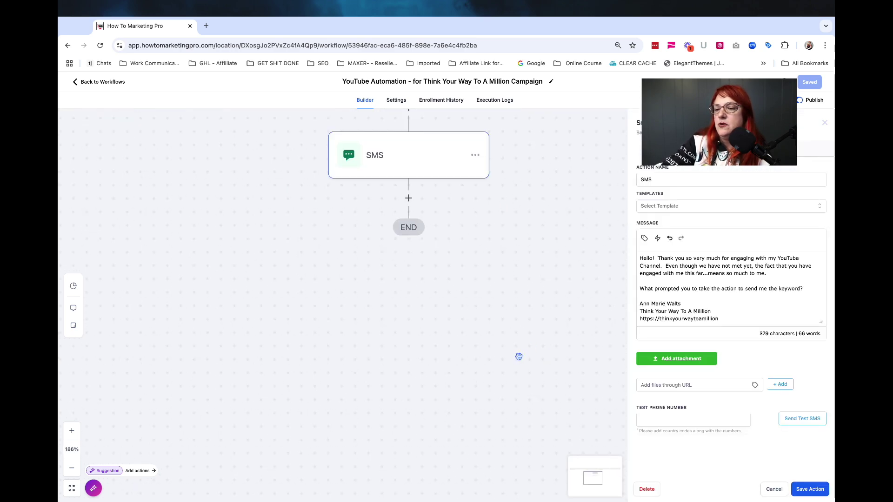
pyautogui.scroll(-3, 517, 356)
pyautogui.scroll(3, 518, 356)
pyautogui.scroll(-1, 518, 357)
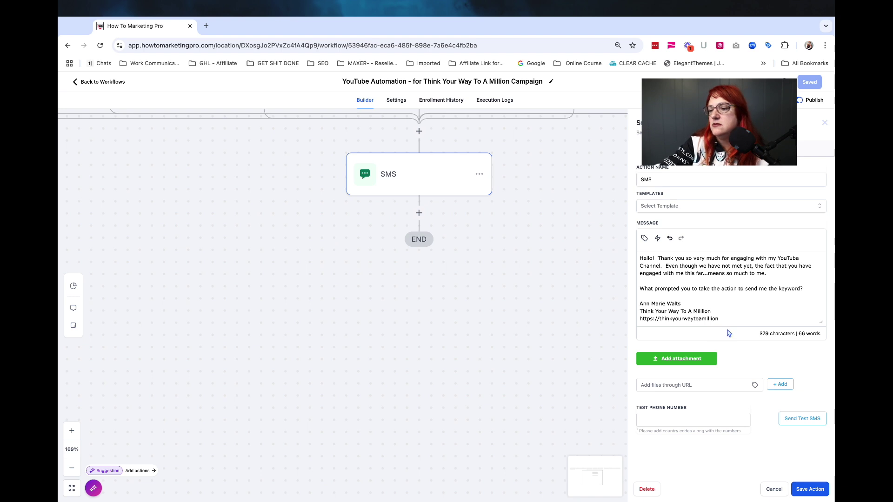
pyautogui.scroll(1, 404, 193)
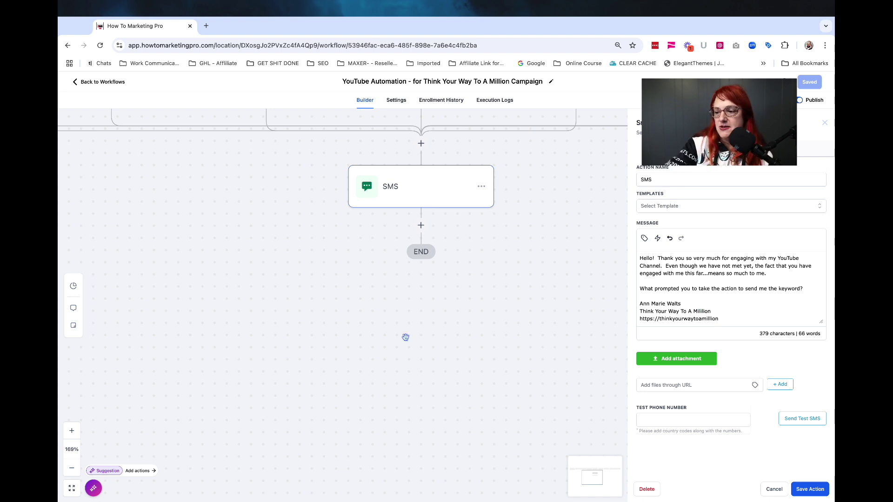
pyautogui.scroll(-1, 405, 337)
pyautogui.scroll(-10, 406, 337)
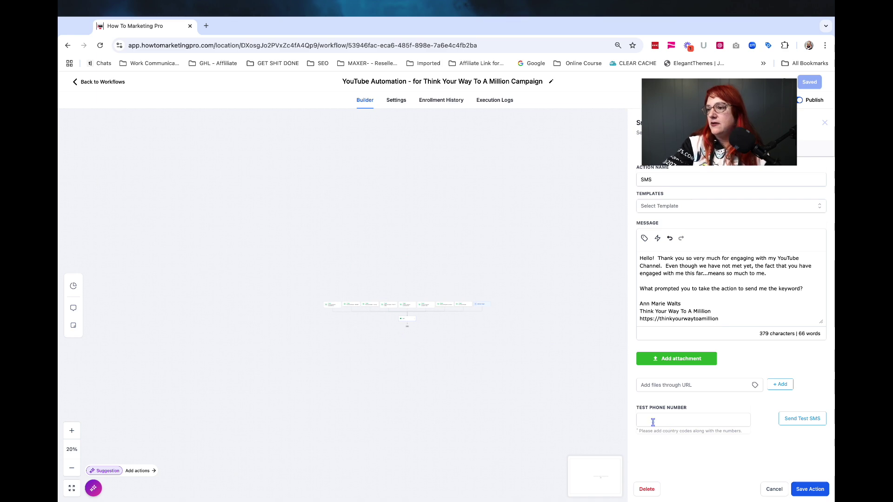
pyautogui.click(807, 492)
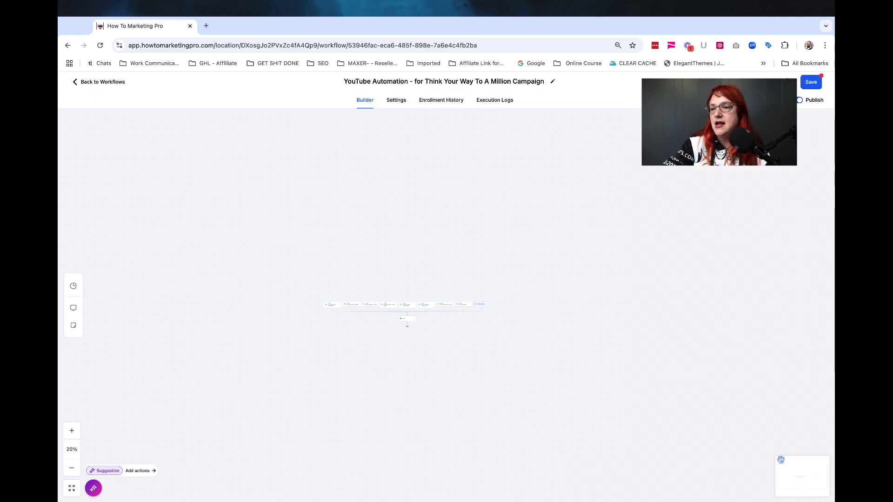
# - Start adding an action between the SMS step and the end of the workflow
pyautogui.scroll(7, 557, 307)
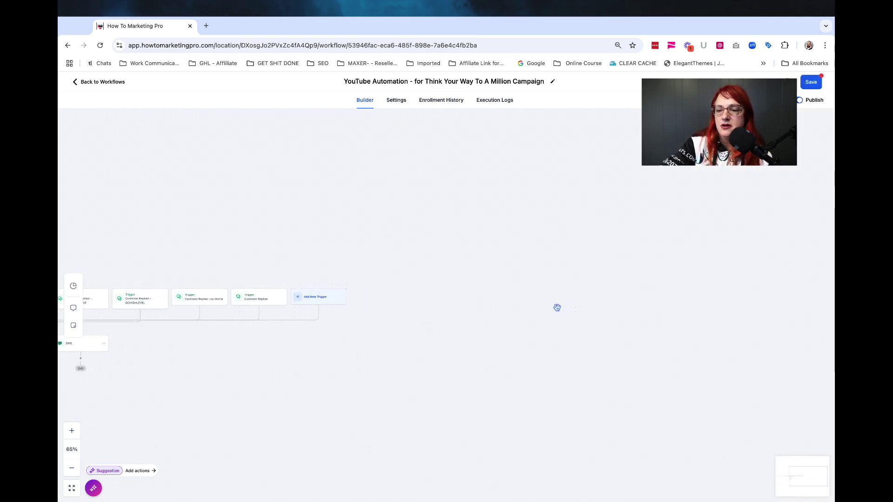
pyautogui.moveTo(104, 355); pyautogui.dragTo(444, 335)
pyautogui.scroll(5, 444, 336)
pyautogui.scroll(-2, 445, 336)
pyautogui.moveTo(269, 347); pyautogui.dragTo(623, 255)
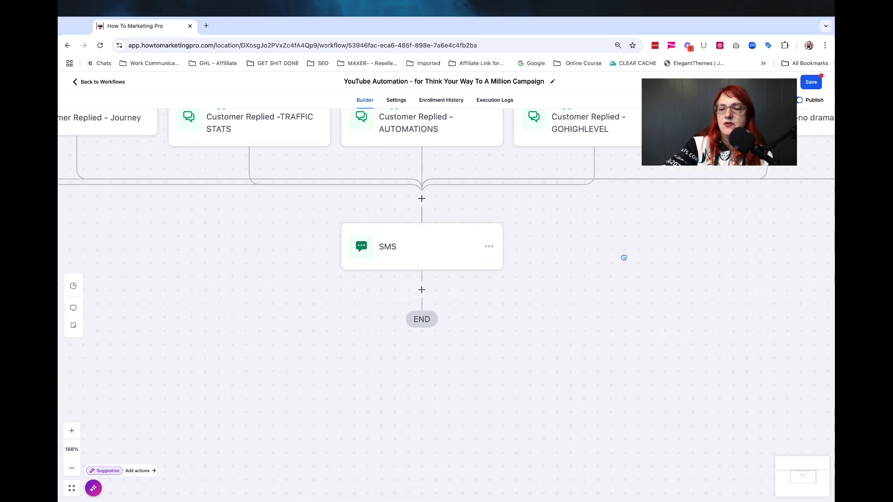
pyautogui.click(422, 291)
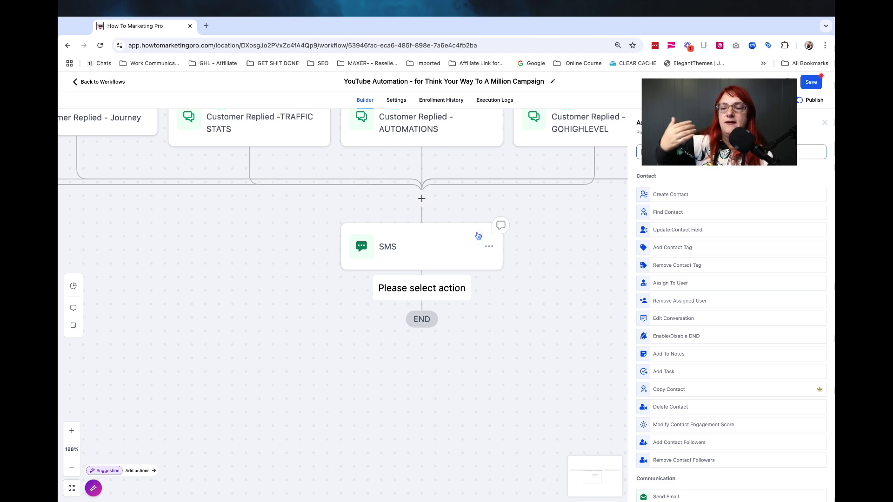
# - Look through the available workflow actions, then close the workflow page and leave without saving
pyautogui.scroll(-2, 682, 339)
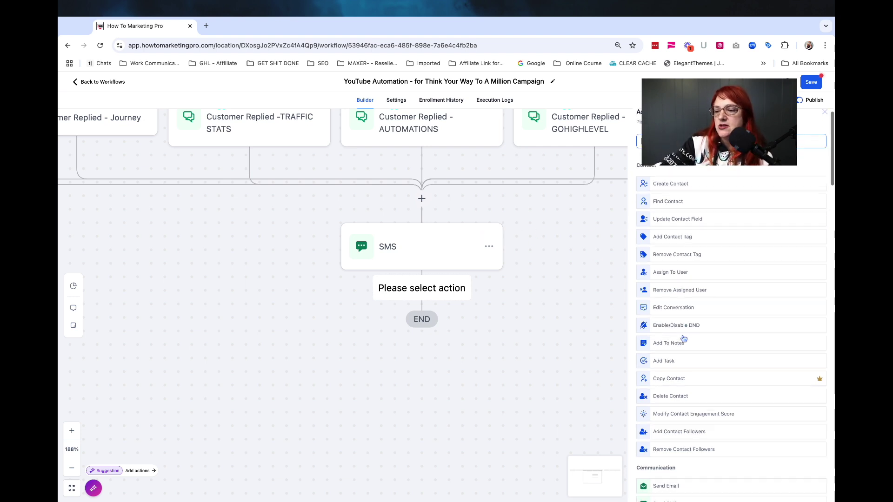
pyautogui.scroll(-8, 683, 338)
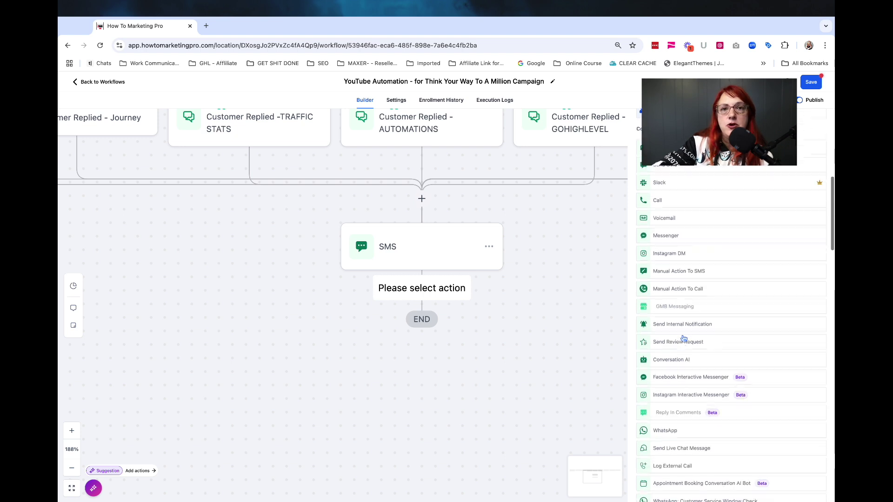
pyautogui.scroll(-10, 684, 338)
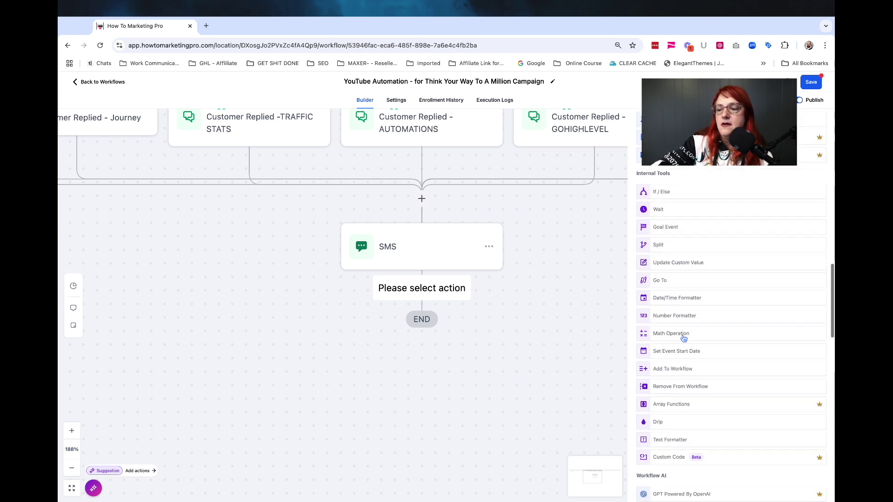
pyautogui.scroll(-1, 683, 338)
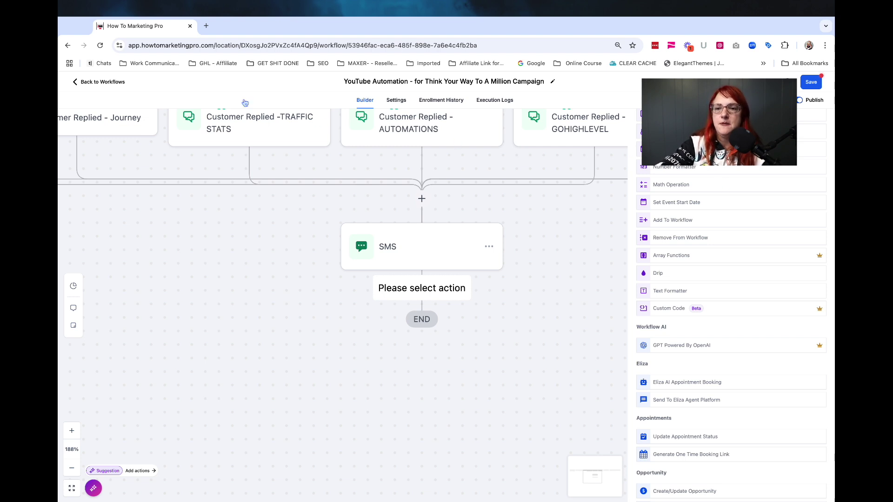
pyautogui.scroll(-10, 194, 301)
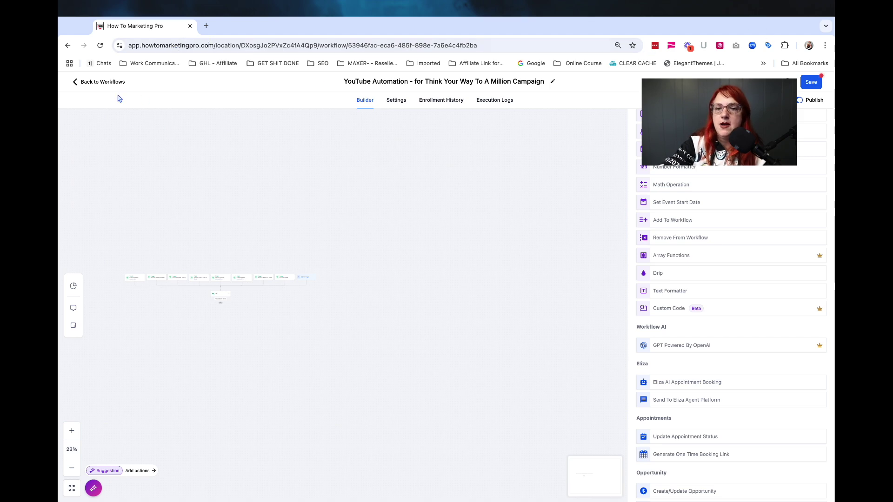
pyautogui.click(190, 27)
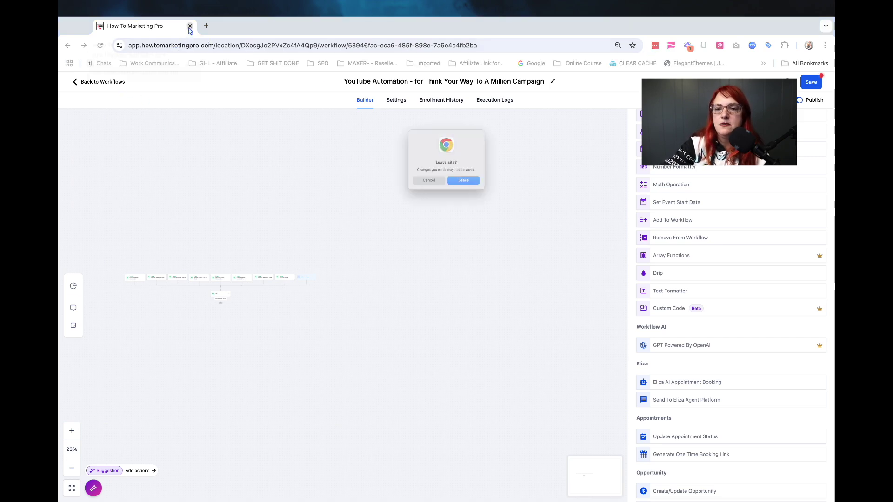
pyautogui.click(472, 192)
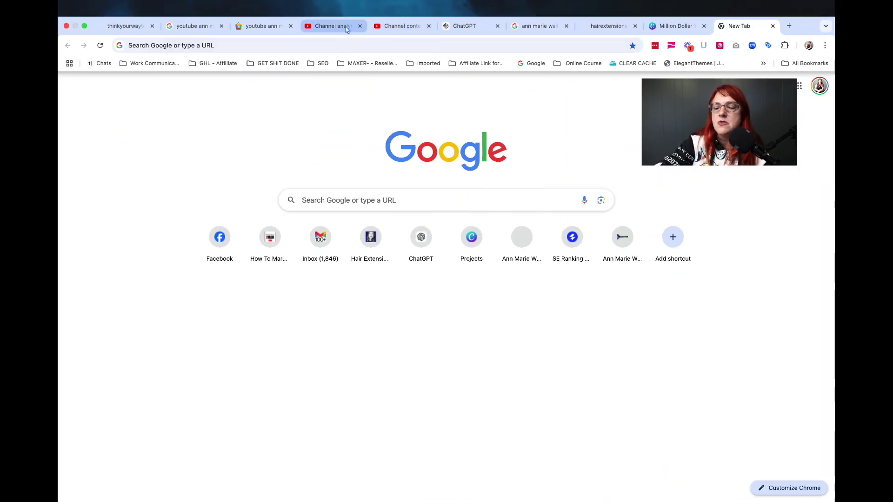
# - Go from the channel analytics to the public YouTube channel page, open its GoHighLevel Overview video and return to the channel page
pyautogui.click(347, 28)
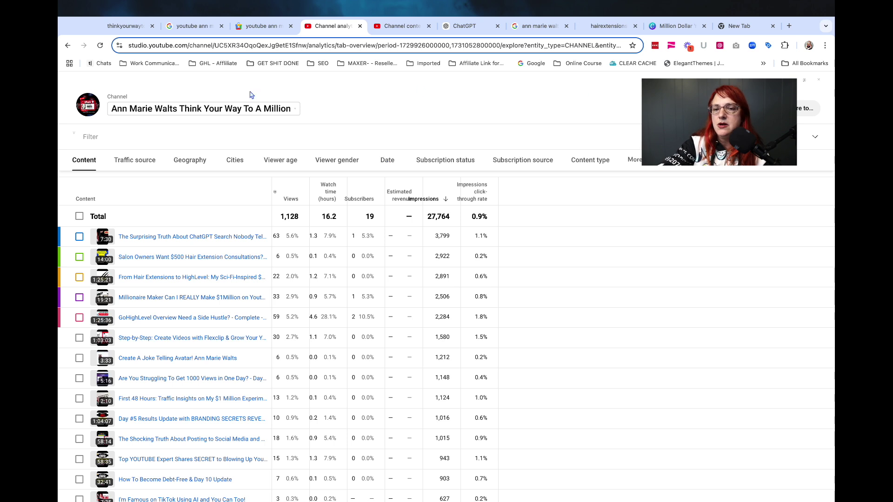
pyautogui.click(68, 46)
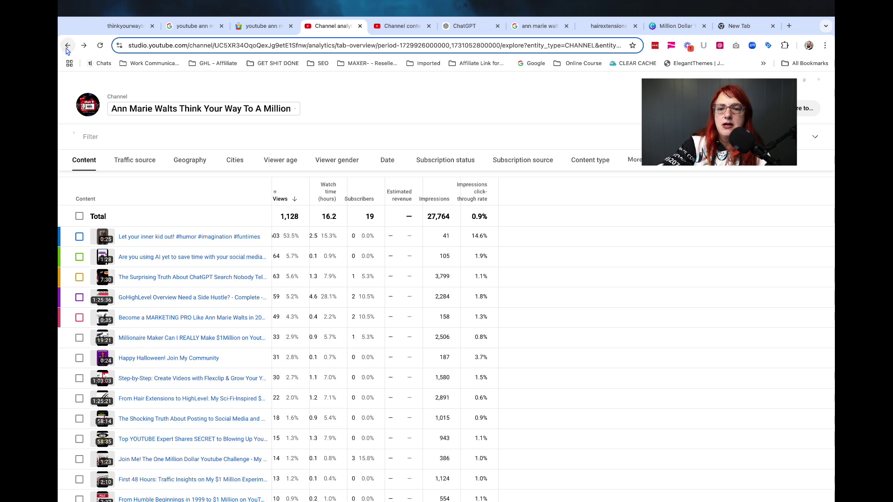
pyautogui.click(88, 107)
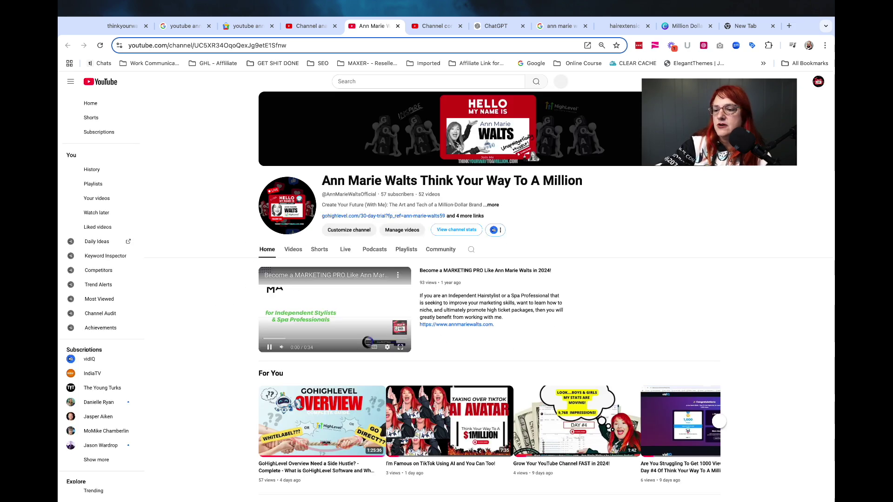
pyautogui.click(318, 413)
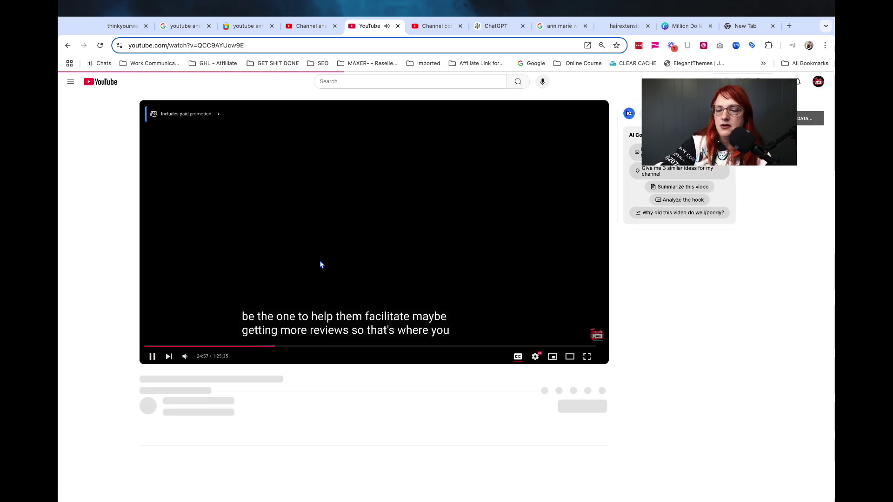
pyautogui.click(68, 45)
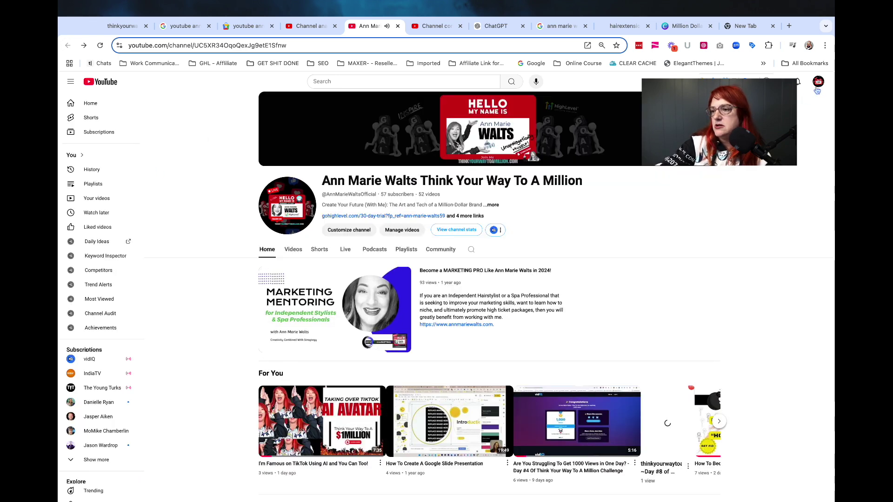
# - Open the channel's list of uploaded videos in YouTube Studio
pyautogui.click(817, 84)
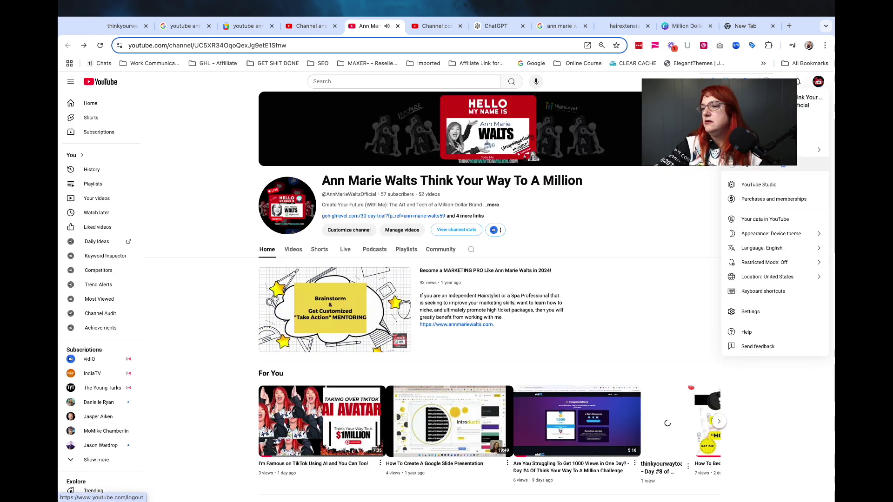
pyautogui.click(777, 190)
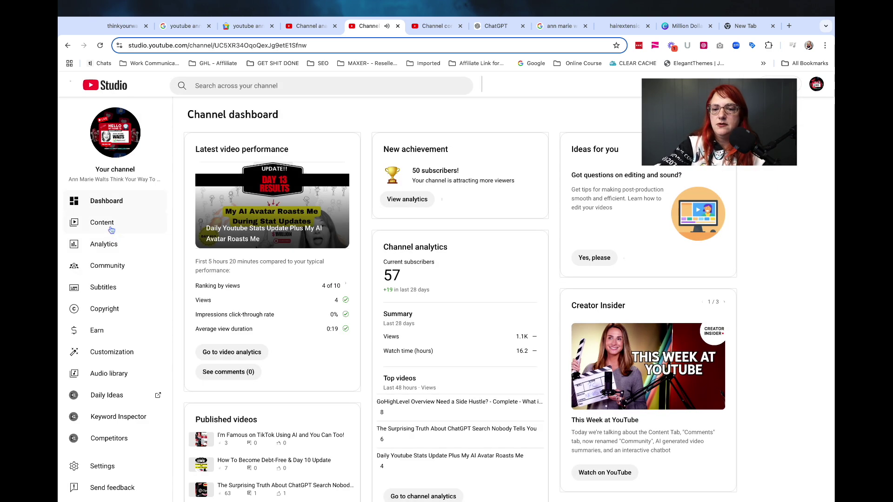
pyautogui.click(111, 227)
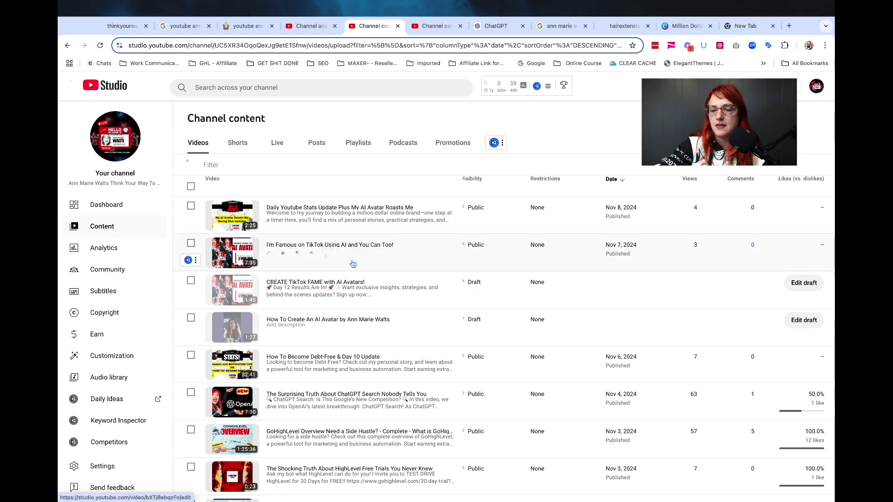
# - Examine the uploaded videos enlarged, focusing on the GoHighLevel Overview side hustle video
pyautogui.keyDown('ctrl'); pyautogui.scroll(5, 403, 318); pyautogui.keyUp('ctrl')
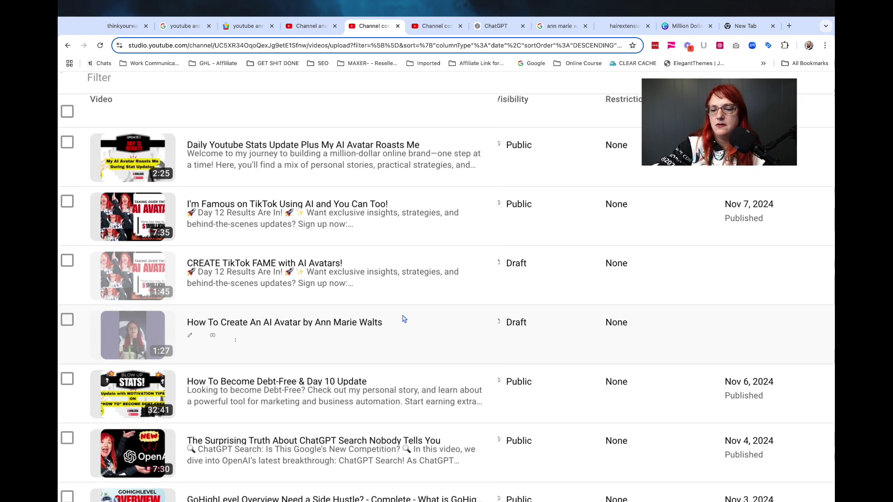
pyautogui.scroll(-6, 404, 319)
pyautogui.scroll(-1, 403, 318)
pyautogui.hscroll(-5, 349, 260)
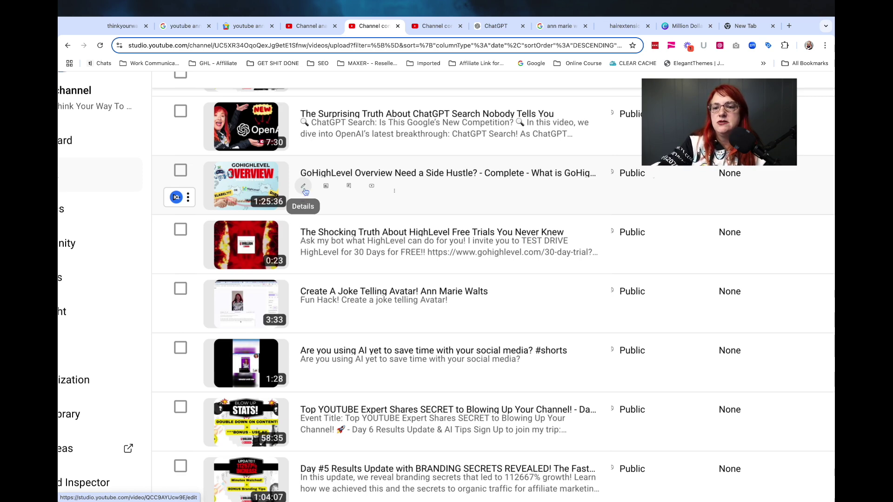
pyautogui.keyDown('ctrl'); pyautogui.scroll(3, 301, 197); pyautogui.keyUp('ctrl')
pyautogui.hscroll(5, 457, 249)
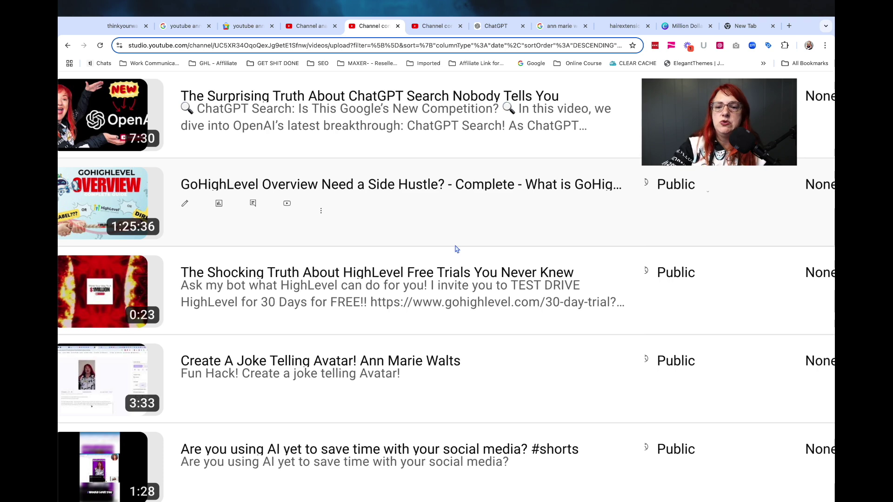
pyautogui.keyDown('ctrl'); pyautogui.scroll(-3, 457, 250); pyautogui.keyUp('ctrl')
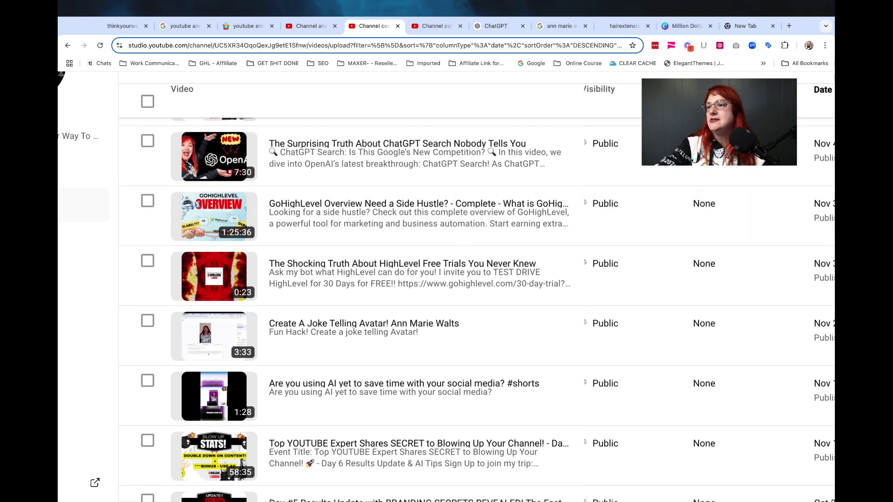
# - Open theloftsalonstudio.com in a new tab and expand its website chat form
pyautogui.click(789, 25)
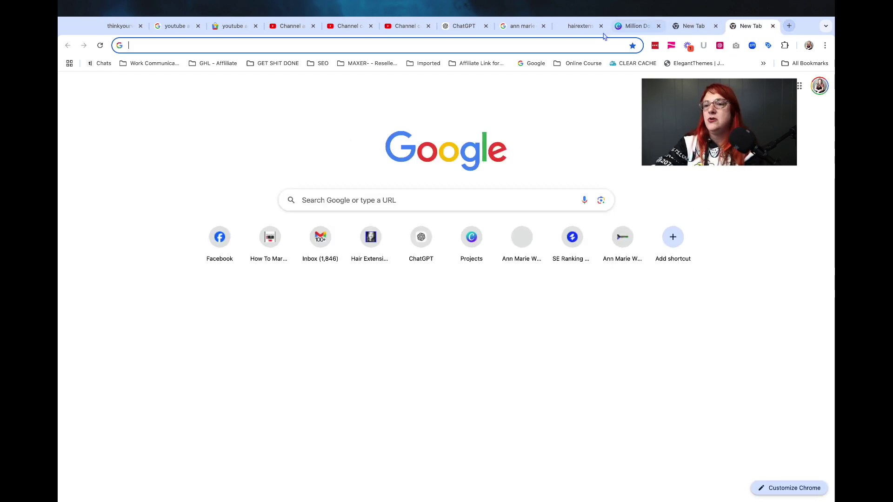
pyautogui.click(569, 45)
pyautogui.write('t')
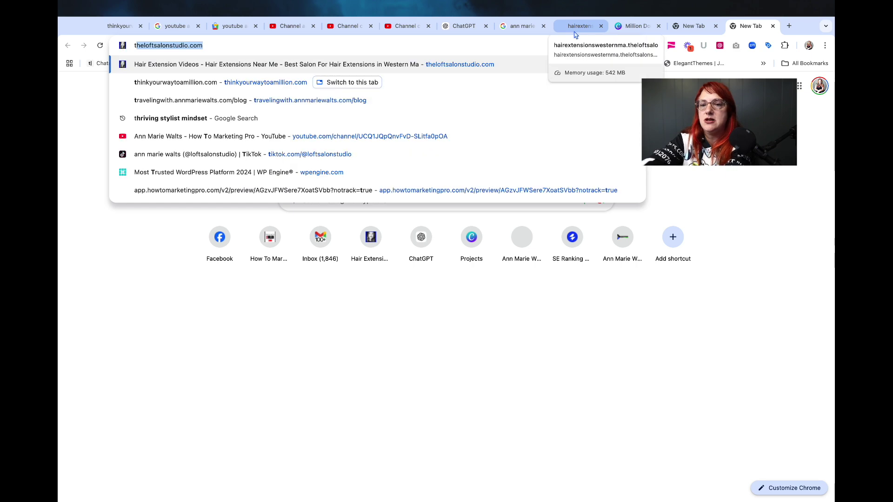
pyautogui.press('Return')
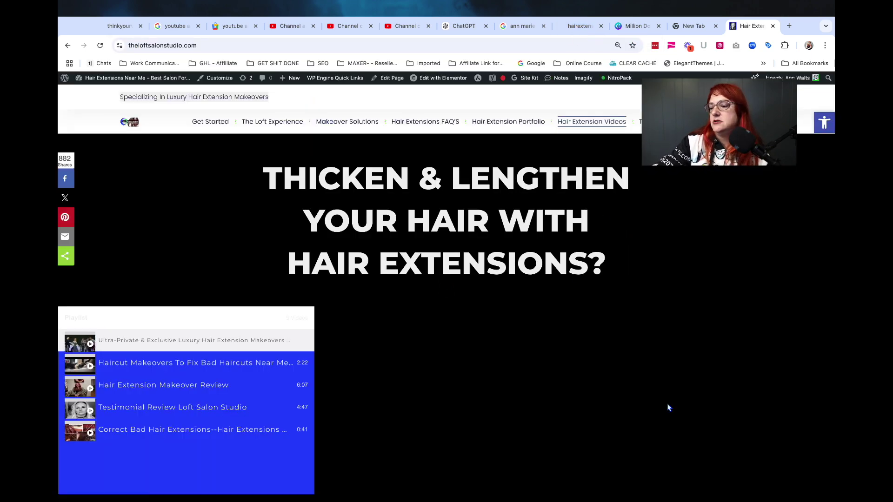
pyautogui.click(813, 484)
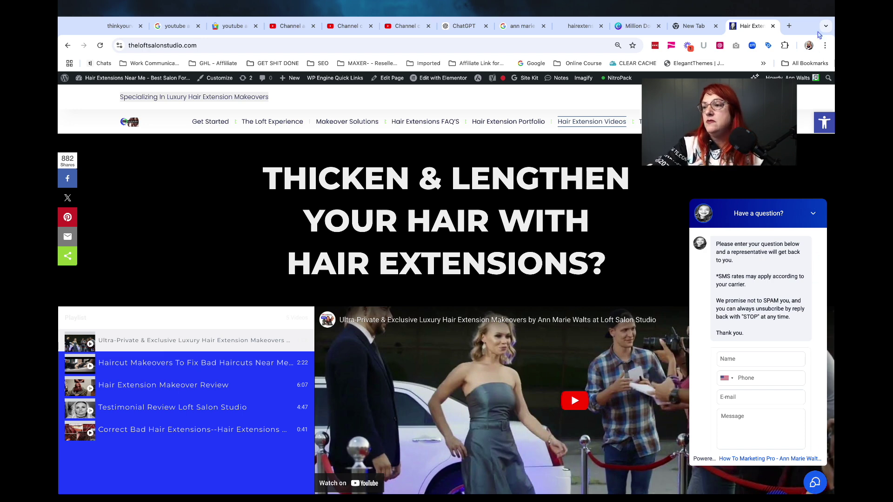
# - Open ghlcertifiedexpert.com in a new tab and look over its home page as far as the service calendar tutorial
pyautogui.click(789, 27)
pyautogui.click(430, 46)
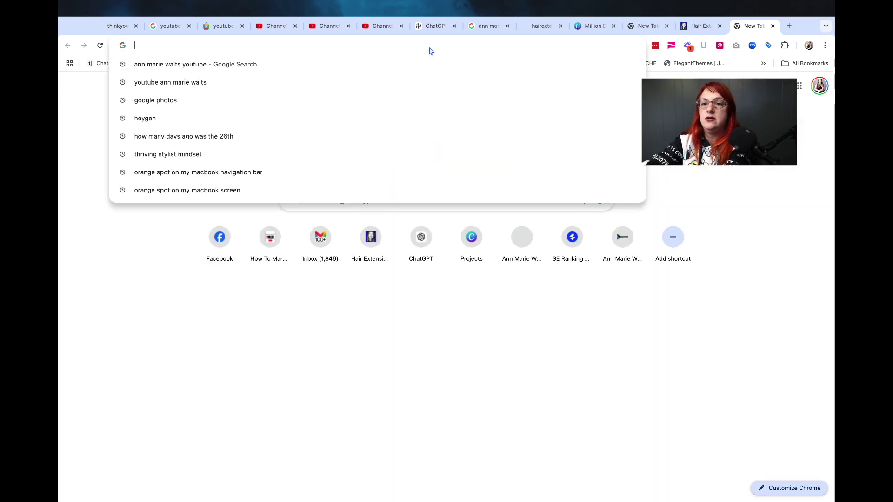
pyautogui.write('gh')
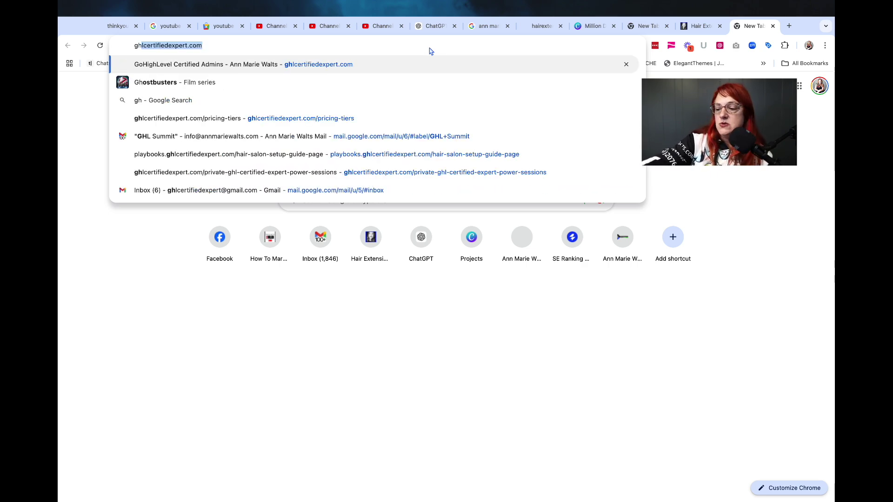
pyautogui.press('Return')
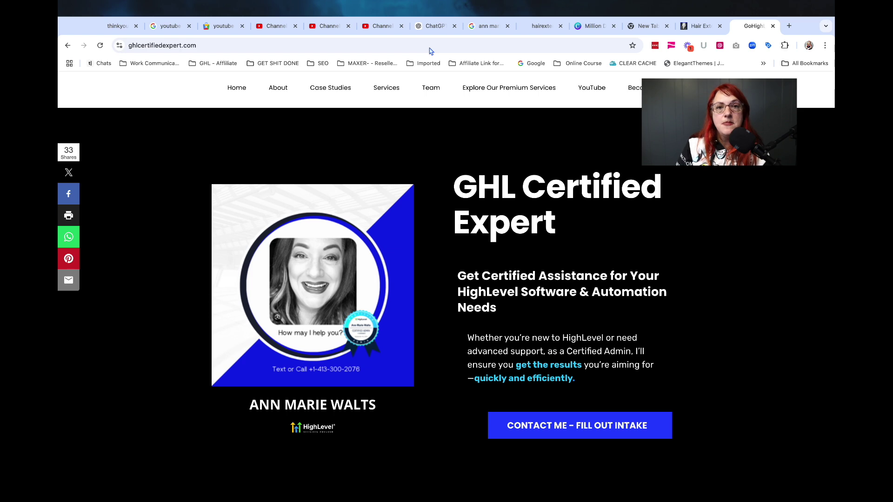
pyautogui.scroll(-4, 361, 258)
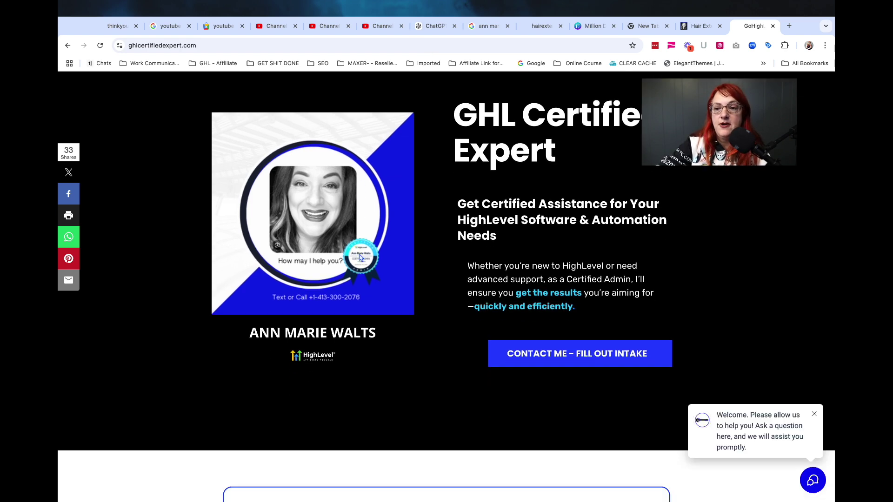
pyautogui.scroll(-4, 361, 258)
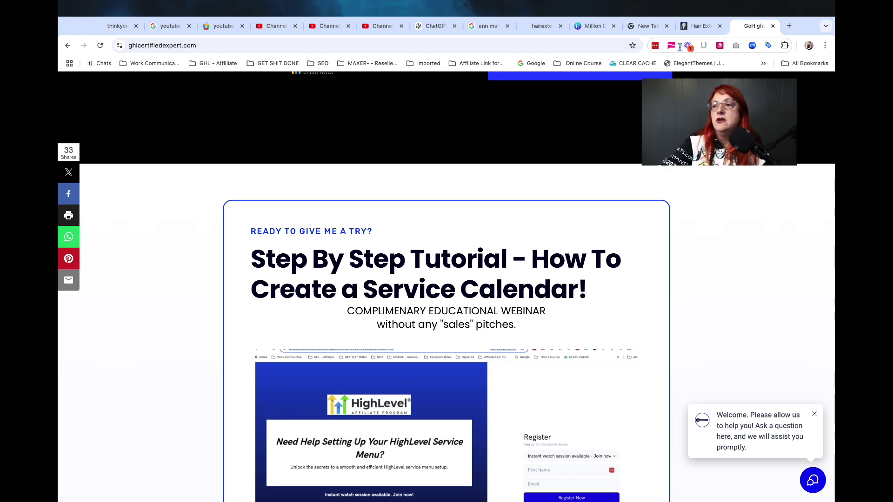
# - Search Google for the creator's YouTube channels in a new tab and open the How To Use HighLeveL channel
pyautogui.click(789, 26)
pyautogui.click(524, 42)
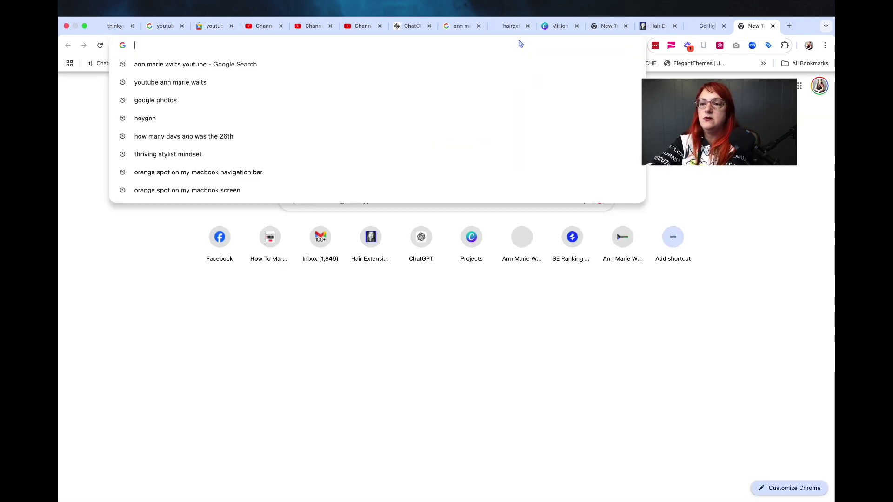
pyautogui.write('ann')
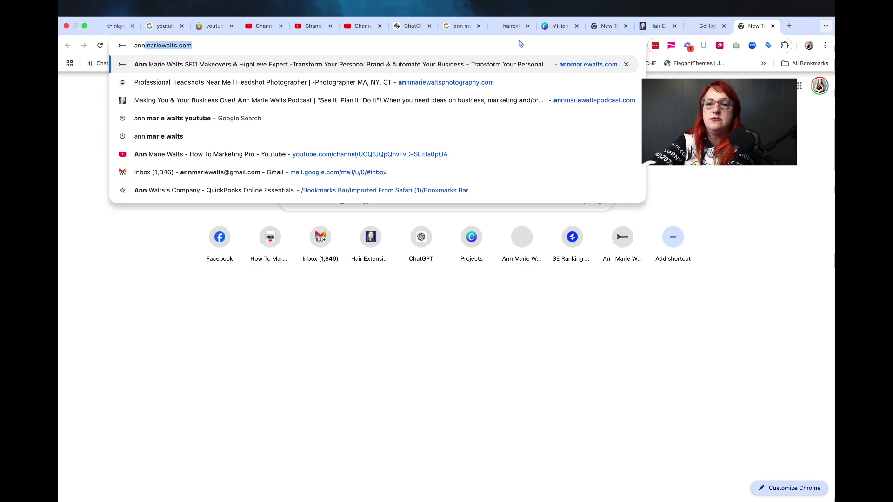
pyautogui.press('Return')
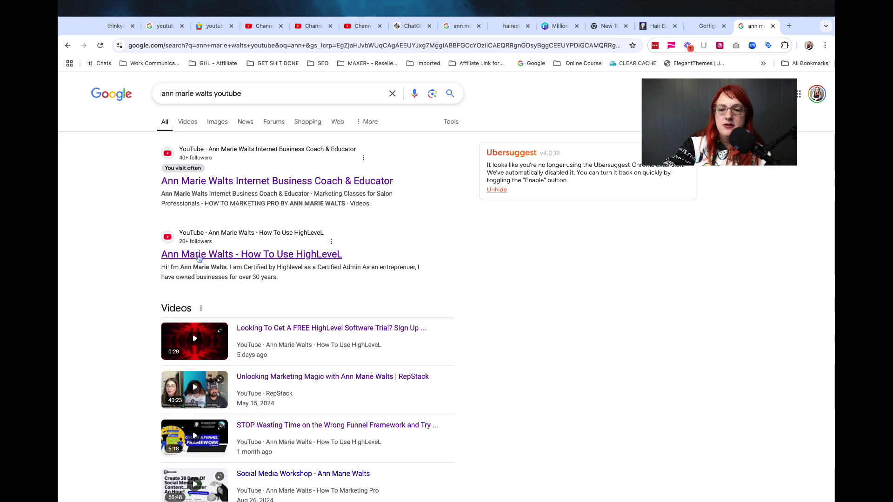
pyautogui.click(199, 259)
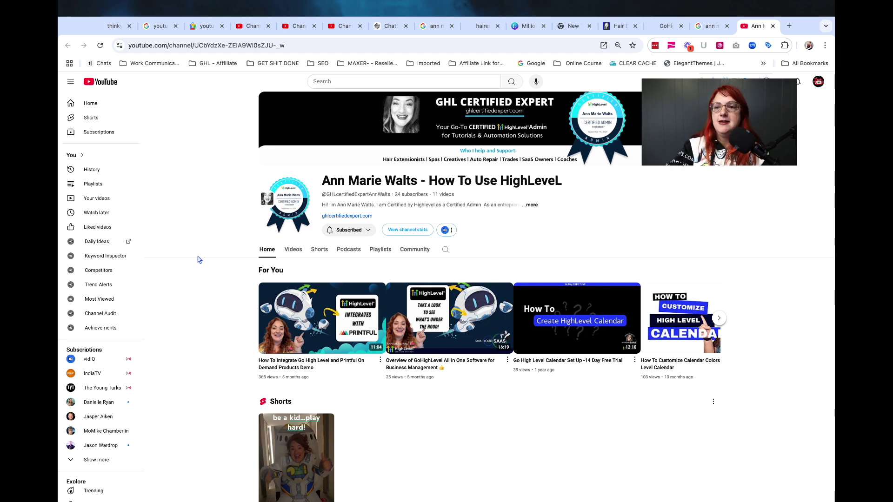
# - Load app.howtomarketingpro.com in the tab that holds the ghlcertifiedexpert.com page
pyautogui.click(297, 28)
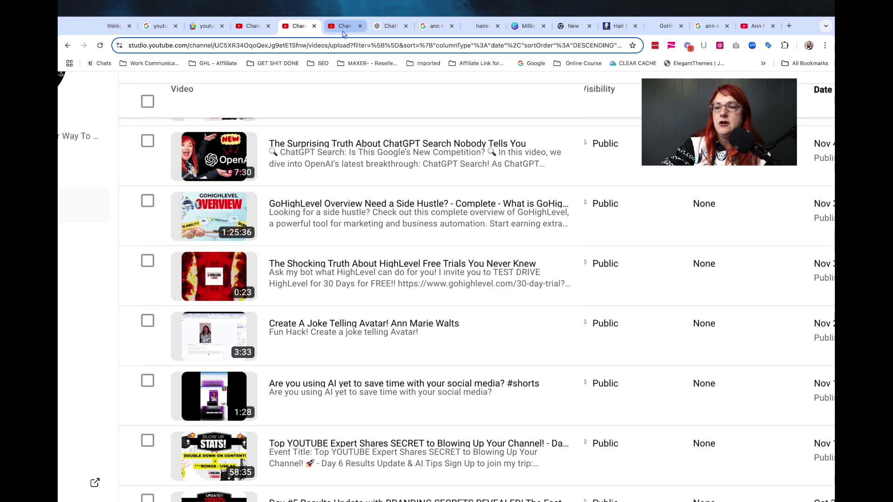
pyautogui.click(667, 26)
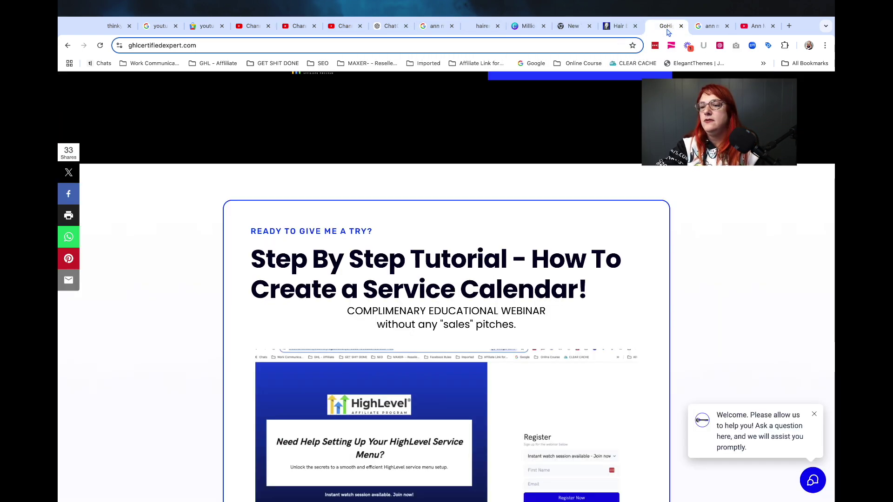
pyautogui.click(544, 44)
pyautogui.write('app.howtomarketingpro')
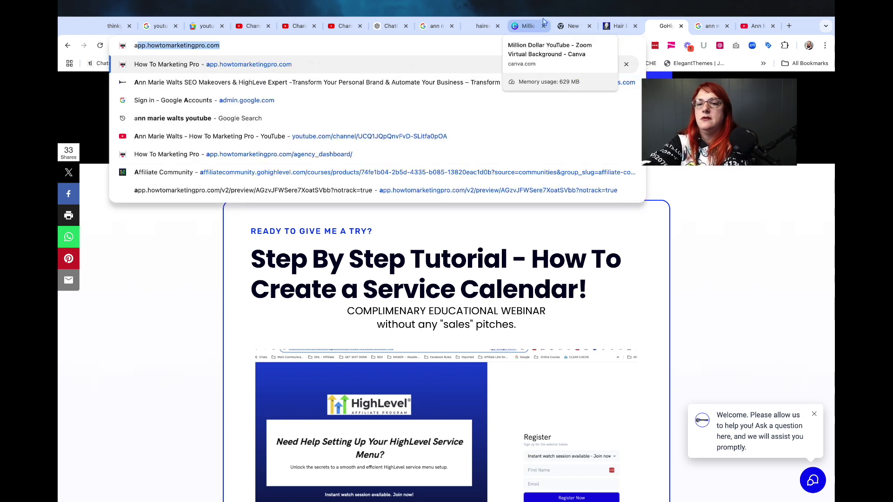
pyautogui.press('Return')
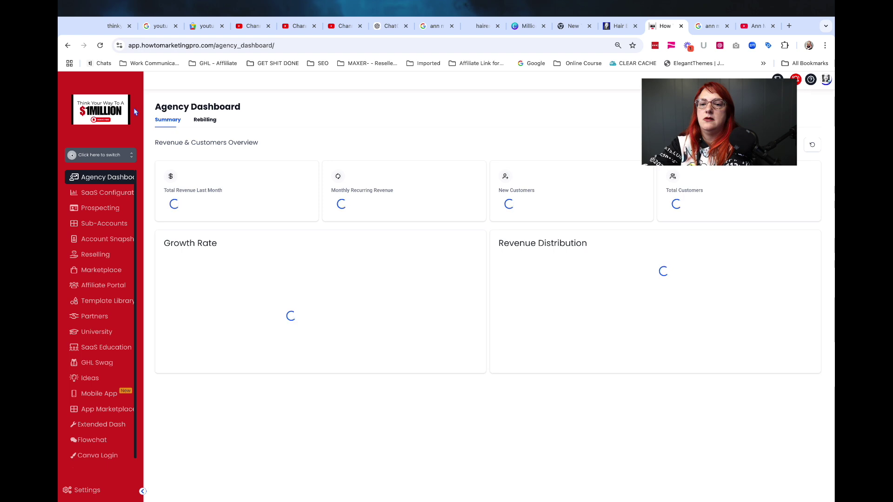
# - View the SaaS plans and pricing, and switch to the GHL Certified Expert sub-account
pyautogui.click(136, 195)
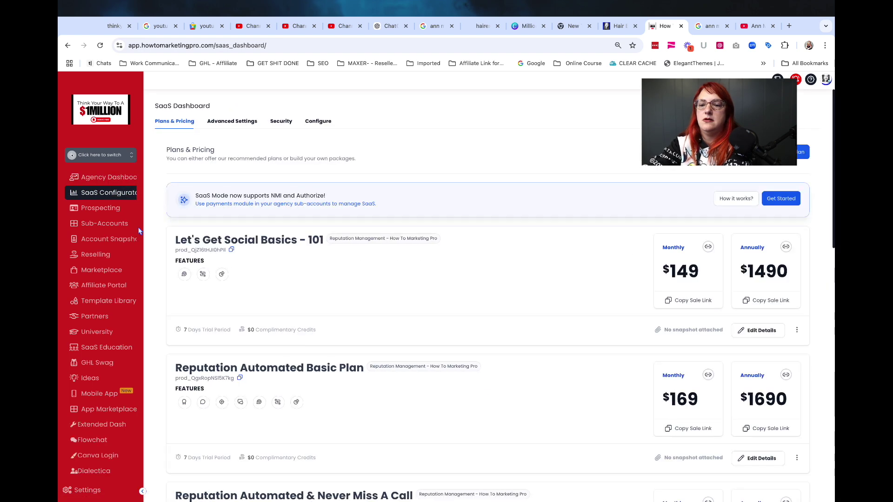
pyautogui.click(130, 159)
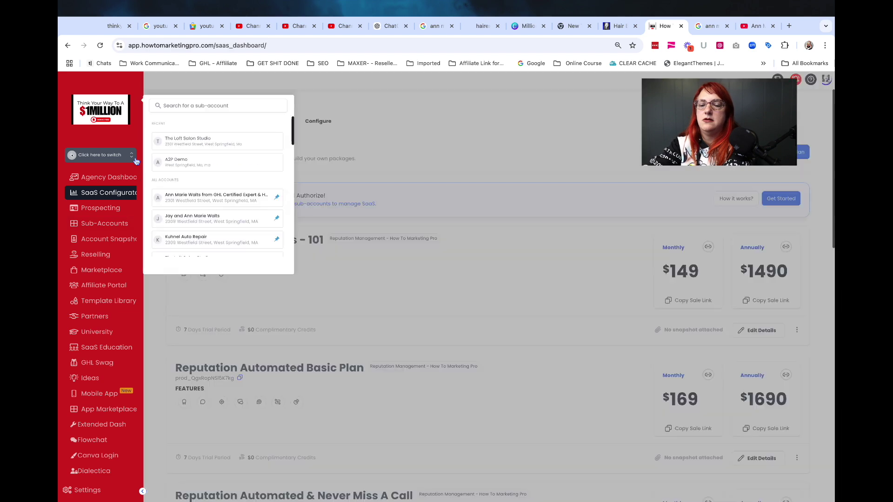
pyautogui.click(193, 202)
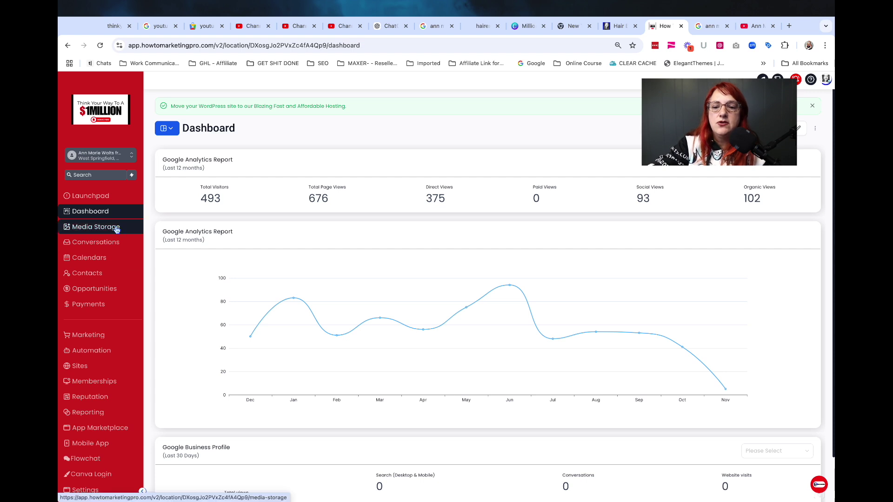
# - Look through the sub-account's Conversations, Calendars, Contacts, Opportunities, Marketing, Automation, Sites, Memberships and Reporting sections
pyautogui.click(96, 242)
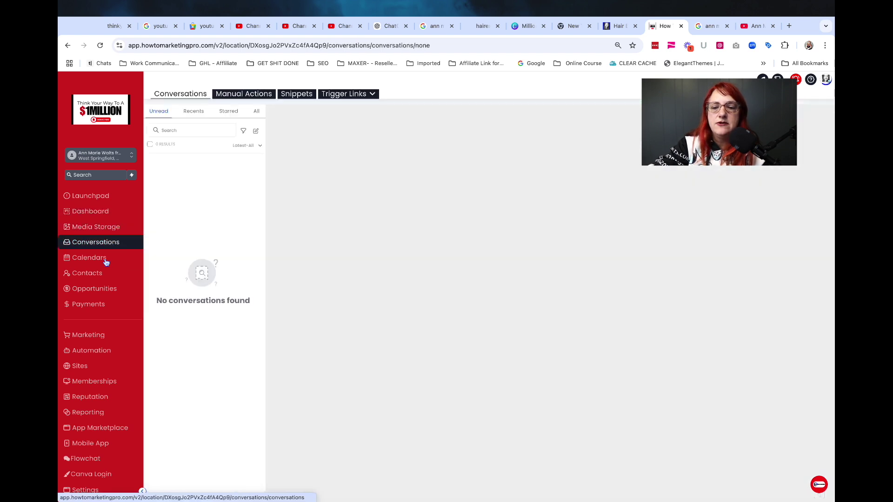
pyautogui.click(105, 259)
pyautogui.click(87, 273)
pyautogui.click(95, 289)
pyautogui.click(101, 335)
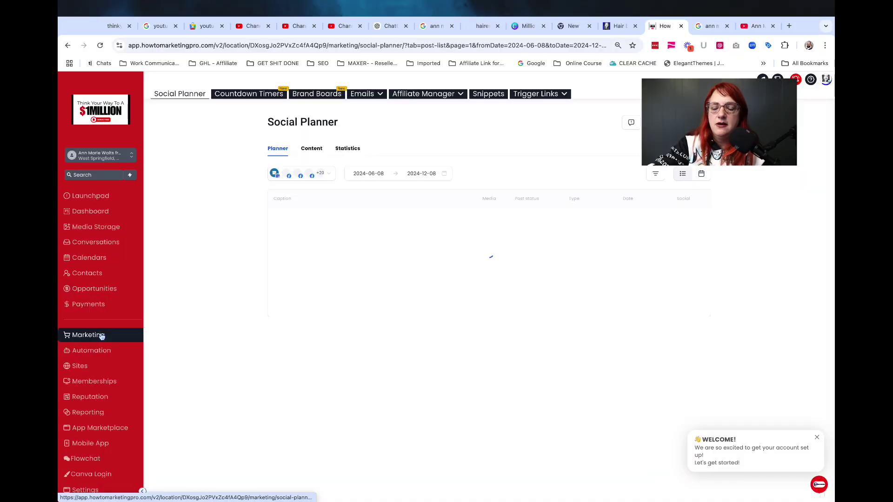
pyautogui.click(105, 351)
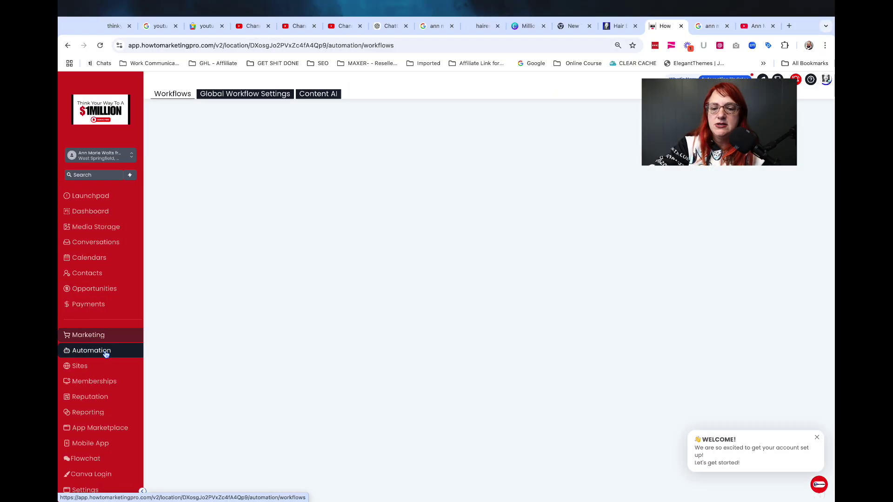
pyautogui.click(80, 366)
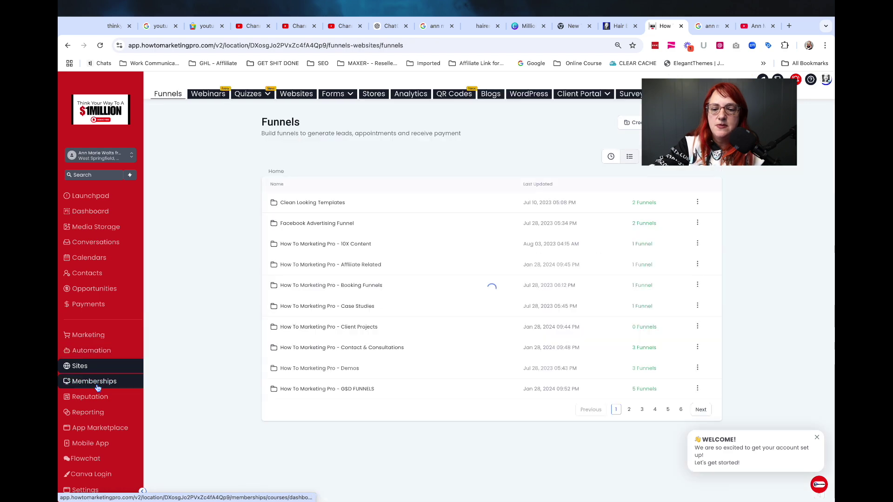
pyautogui.click(95, 382)
pyautogui.click(101, 413)
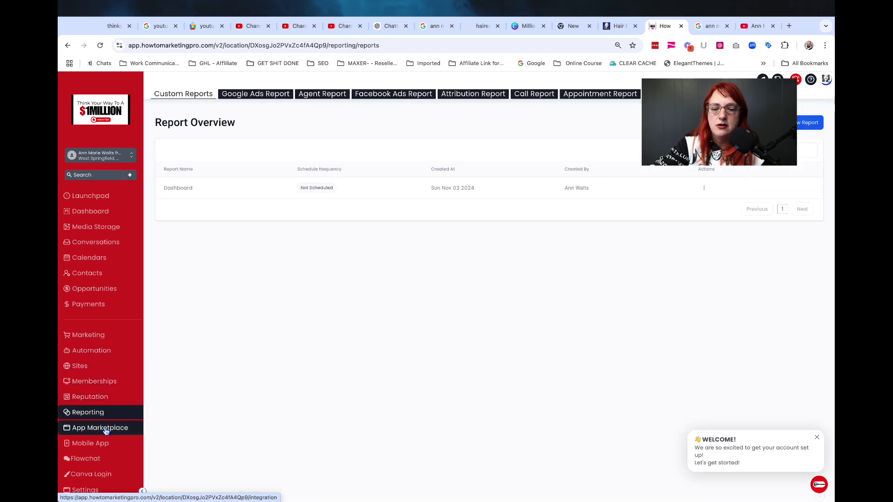
# - Go back to the channel's YouTube Studio playlists and examine the per-video views and impressions in the content analytics table
pyautogui.click(342, 27)
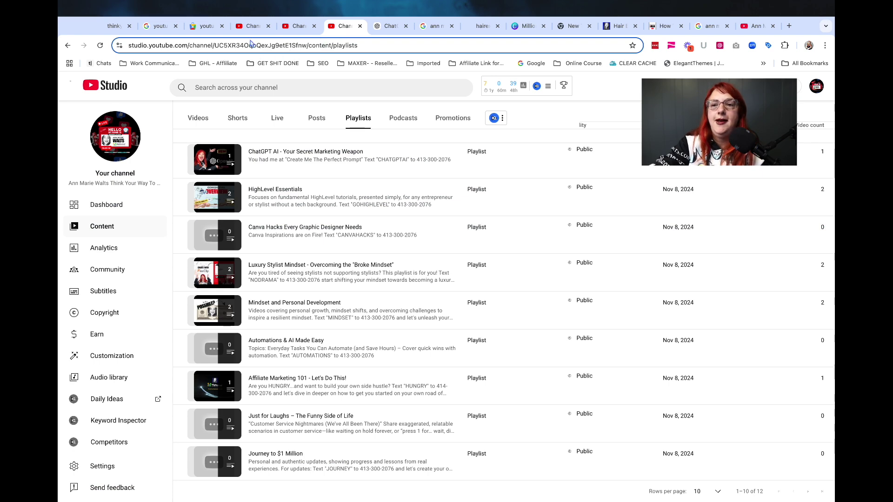
pyautogui.click(258, 28)
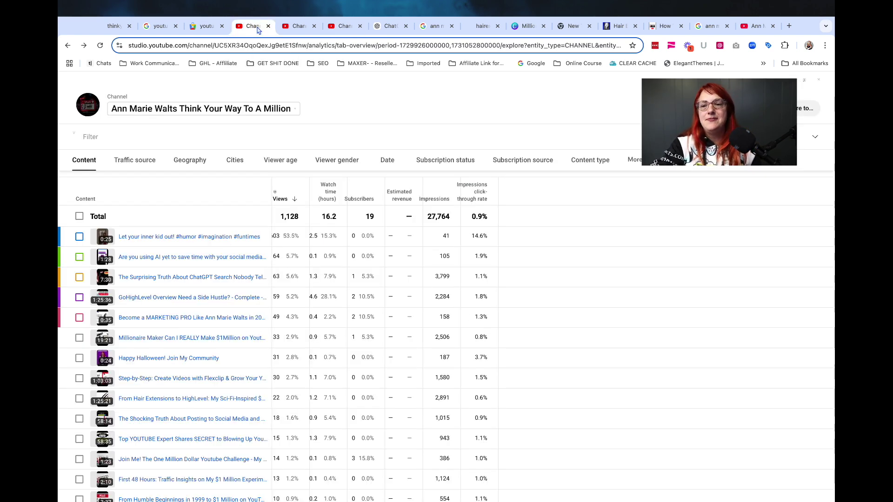
pyautogui.moveTo(216, 260)
pyautogui.scroll(-1, 216, 265)
pyautogui.scroll(1, 216, 266)
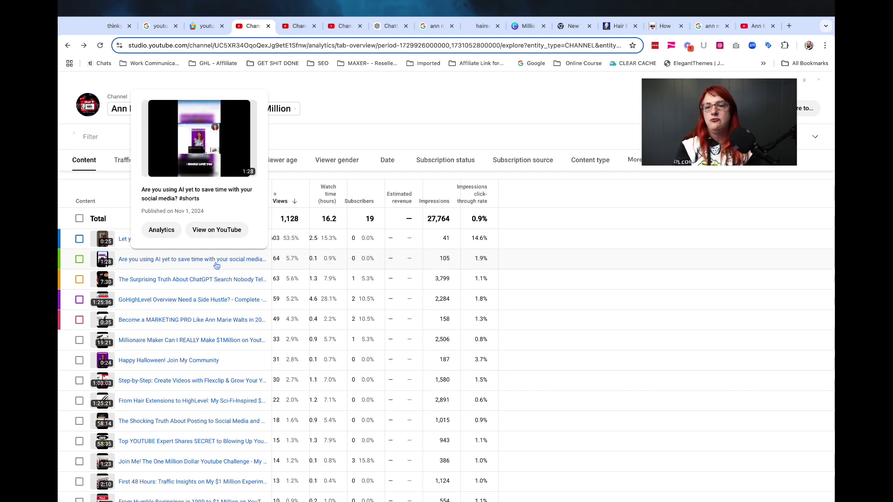
pyautogui.scroll(3, 388, 213)
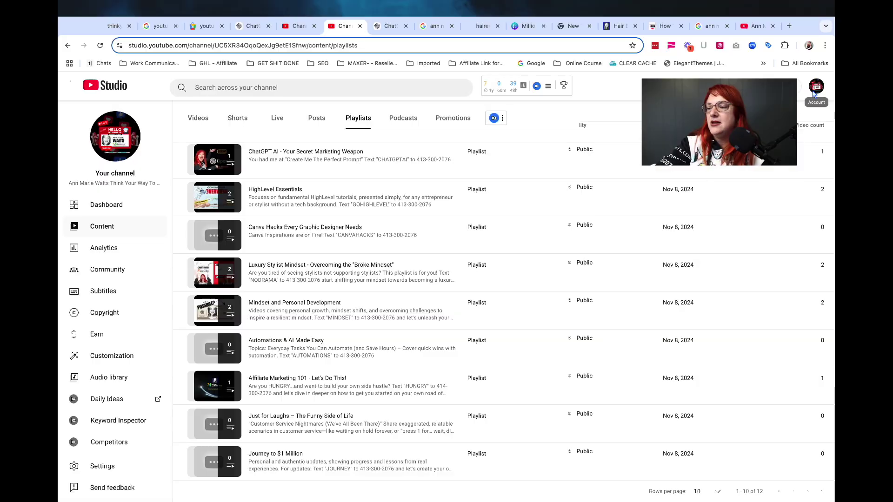
pyautogui.click(816, 86)
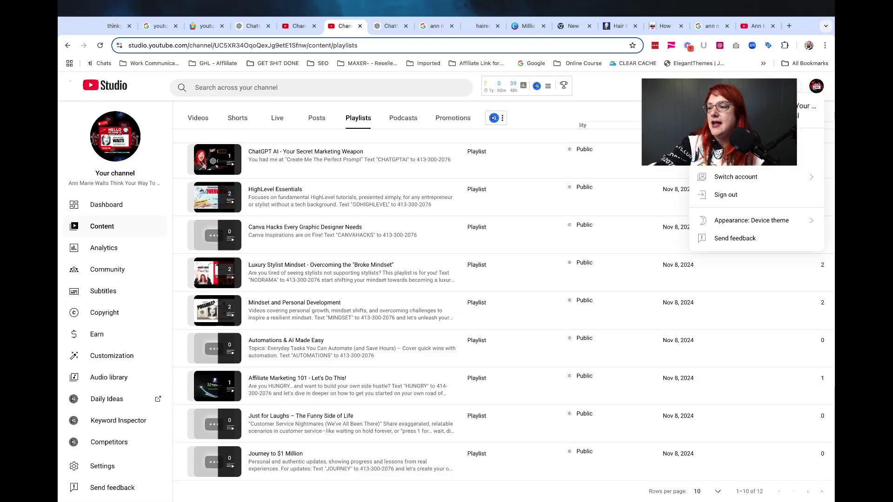
pyautogui.click(735, 140)
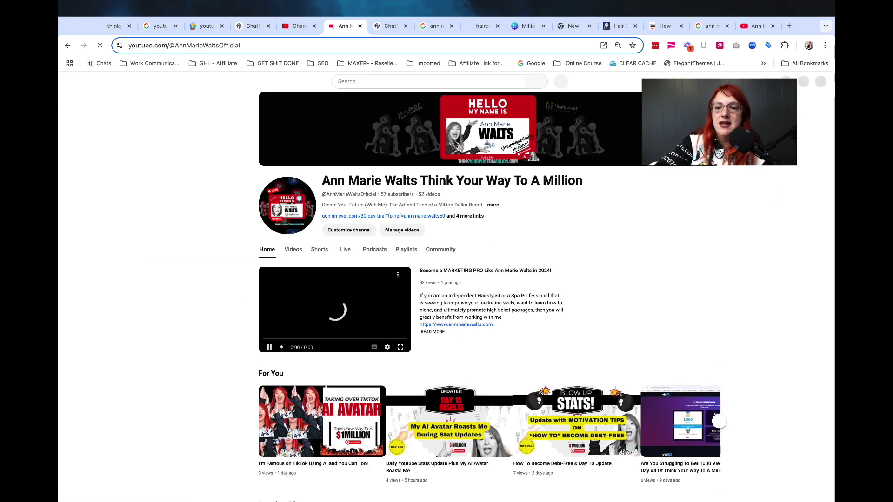
pyautogui.click(817, 83)
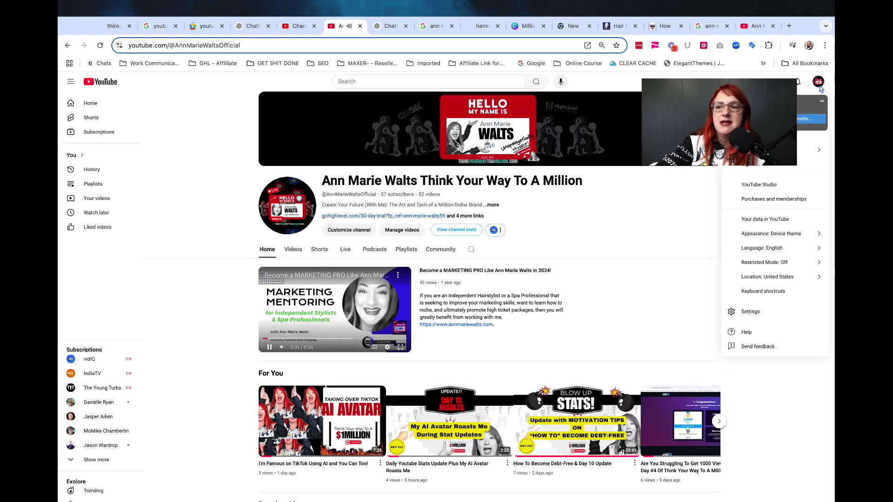
pyautogui.click(762, 185)
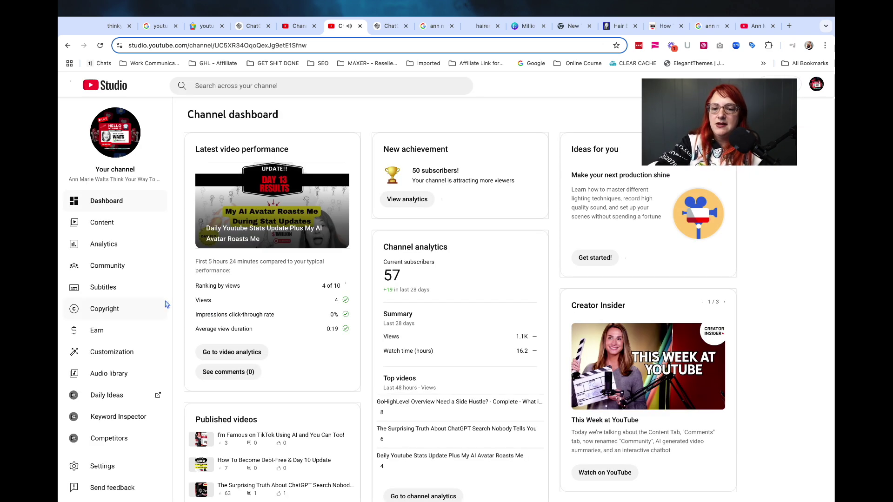
pyautogui.click(104, 244)
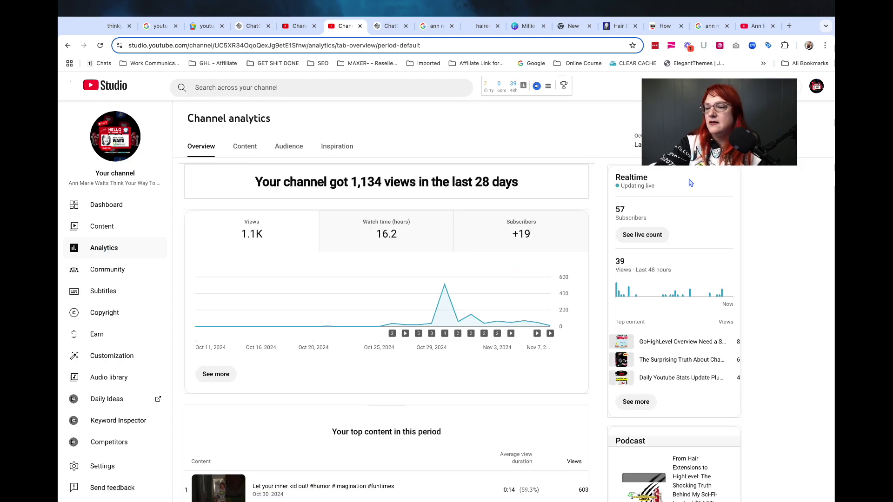